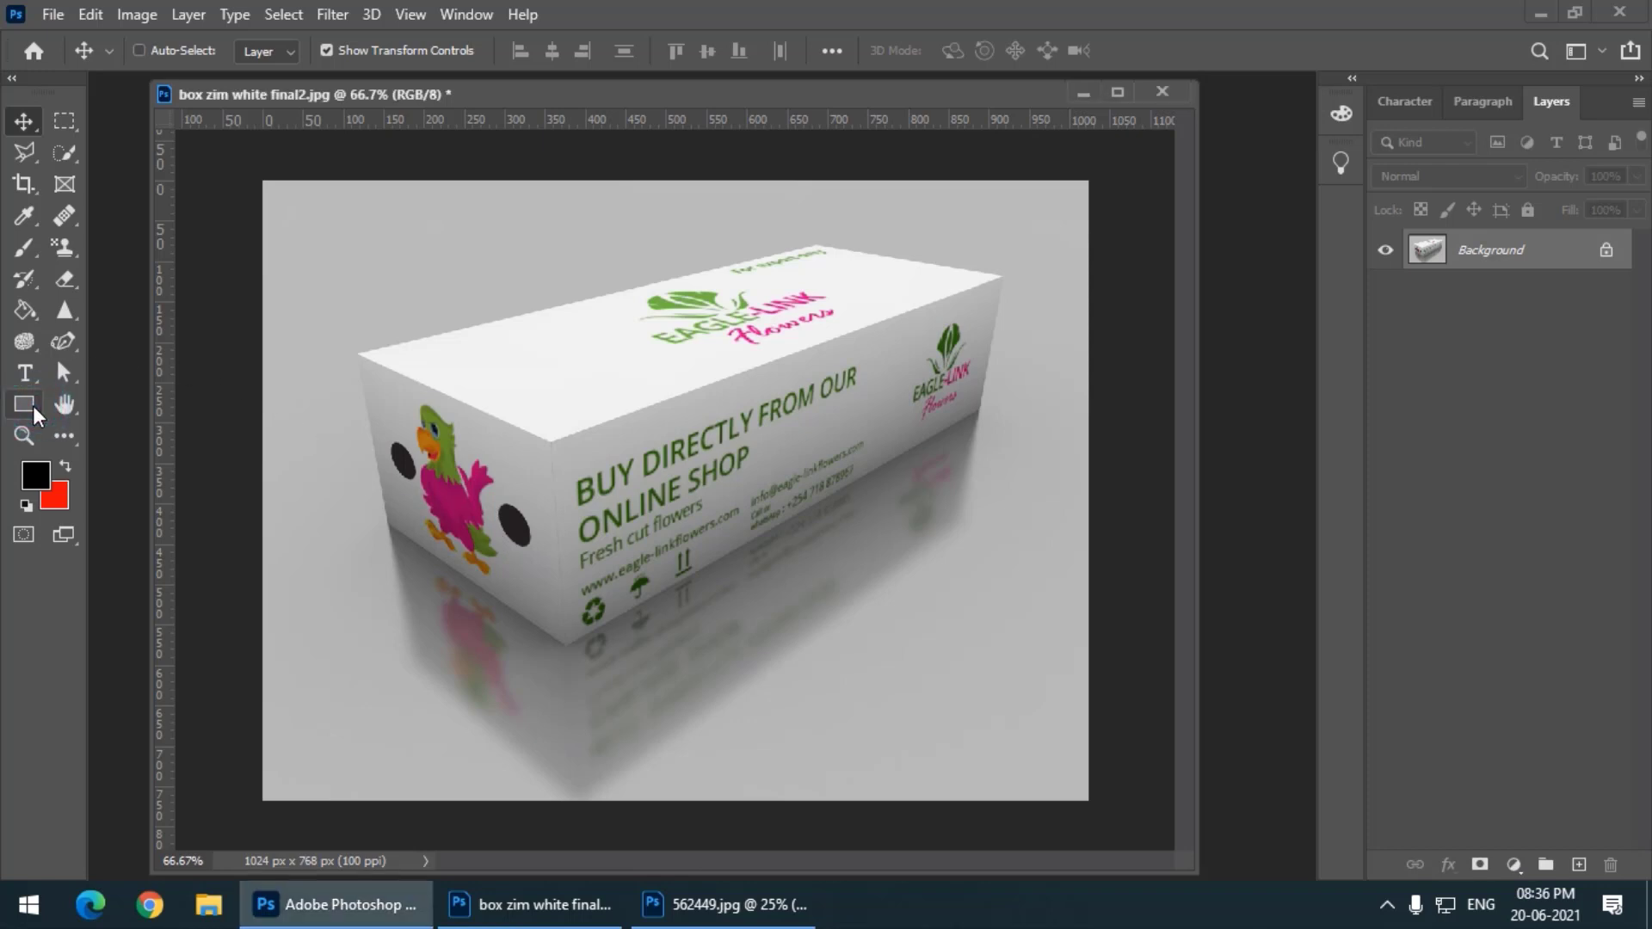
Draw a rectangle about 704 by 307 px over the box's long side, with dark blue fill and no stroke.
left_click_drag(33, 405, 95, 408)
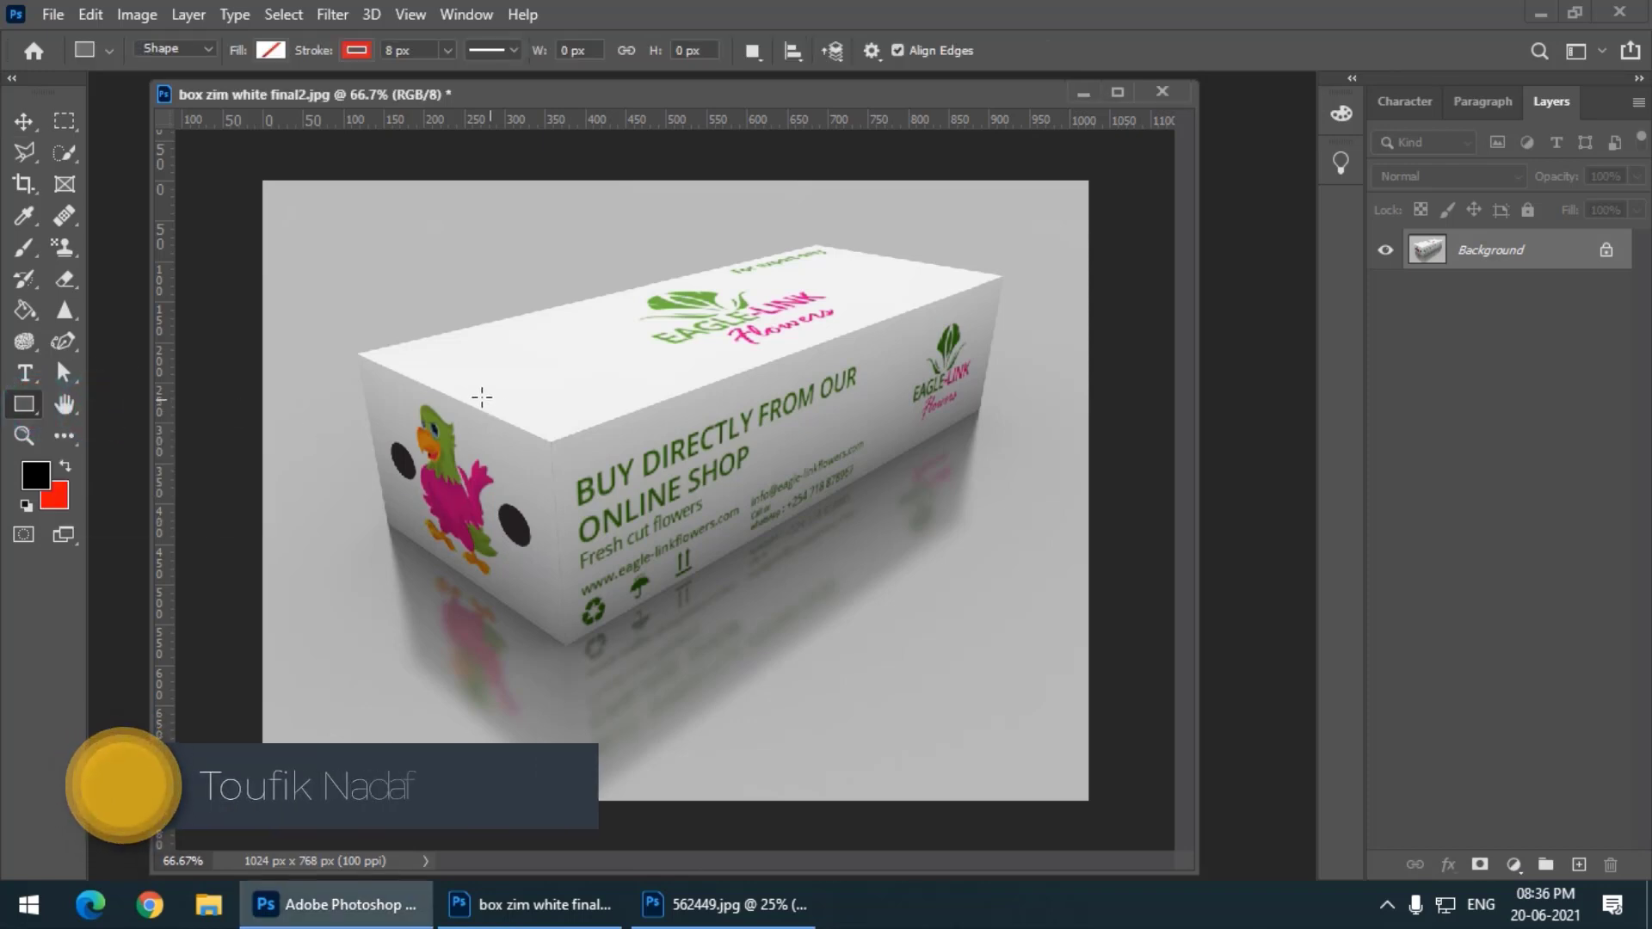
mouse_move(423, 401)
left_mouse_down()
mouse_move(1021, 638)
mouse_move(991, 649)
left_mouse_up()
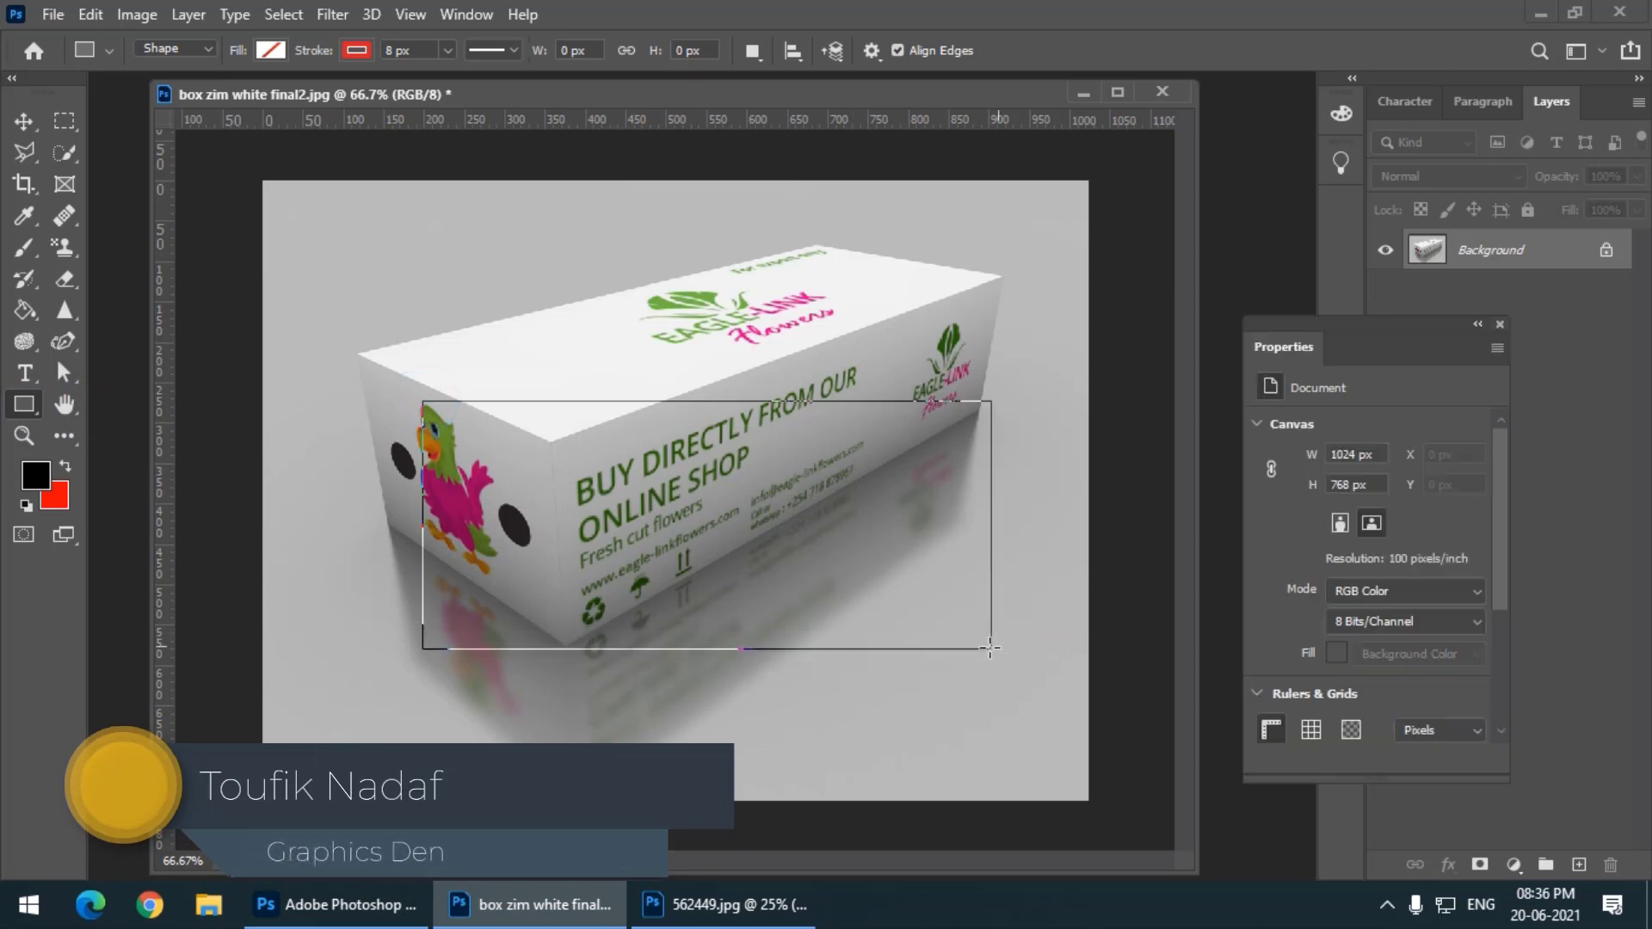
left_click(354, 52)
left_click(215, 96)
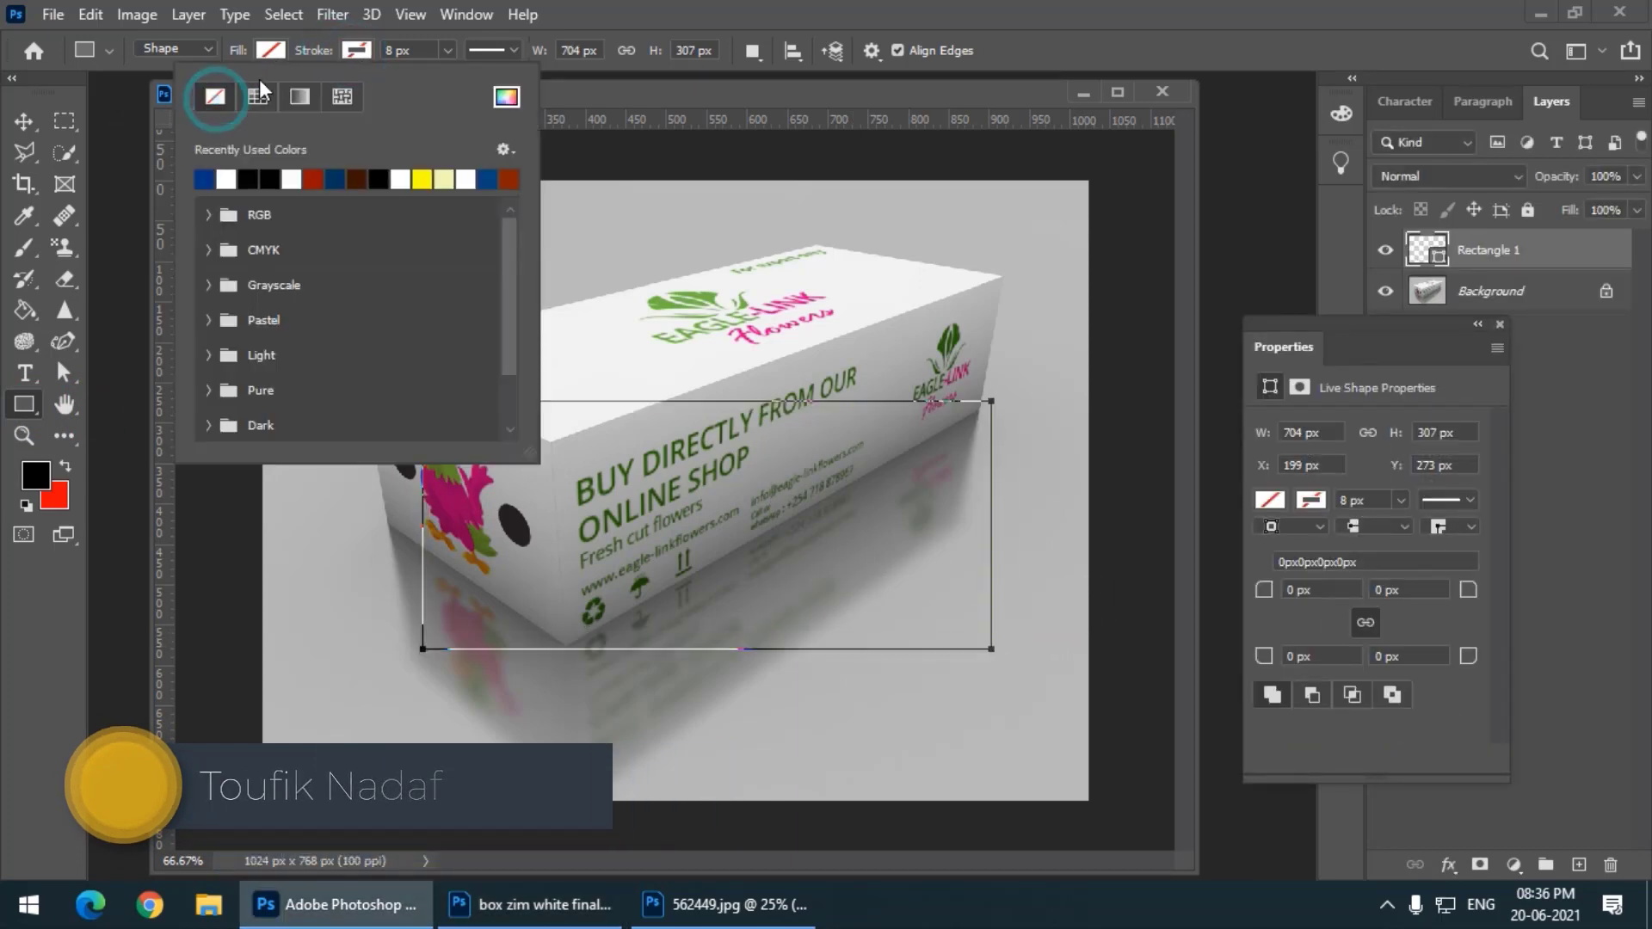
left_click(267, 55)
left_click(270, 52)
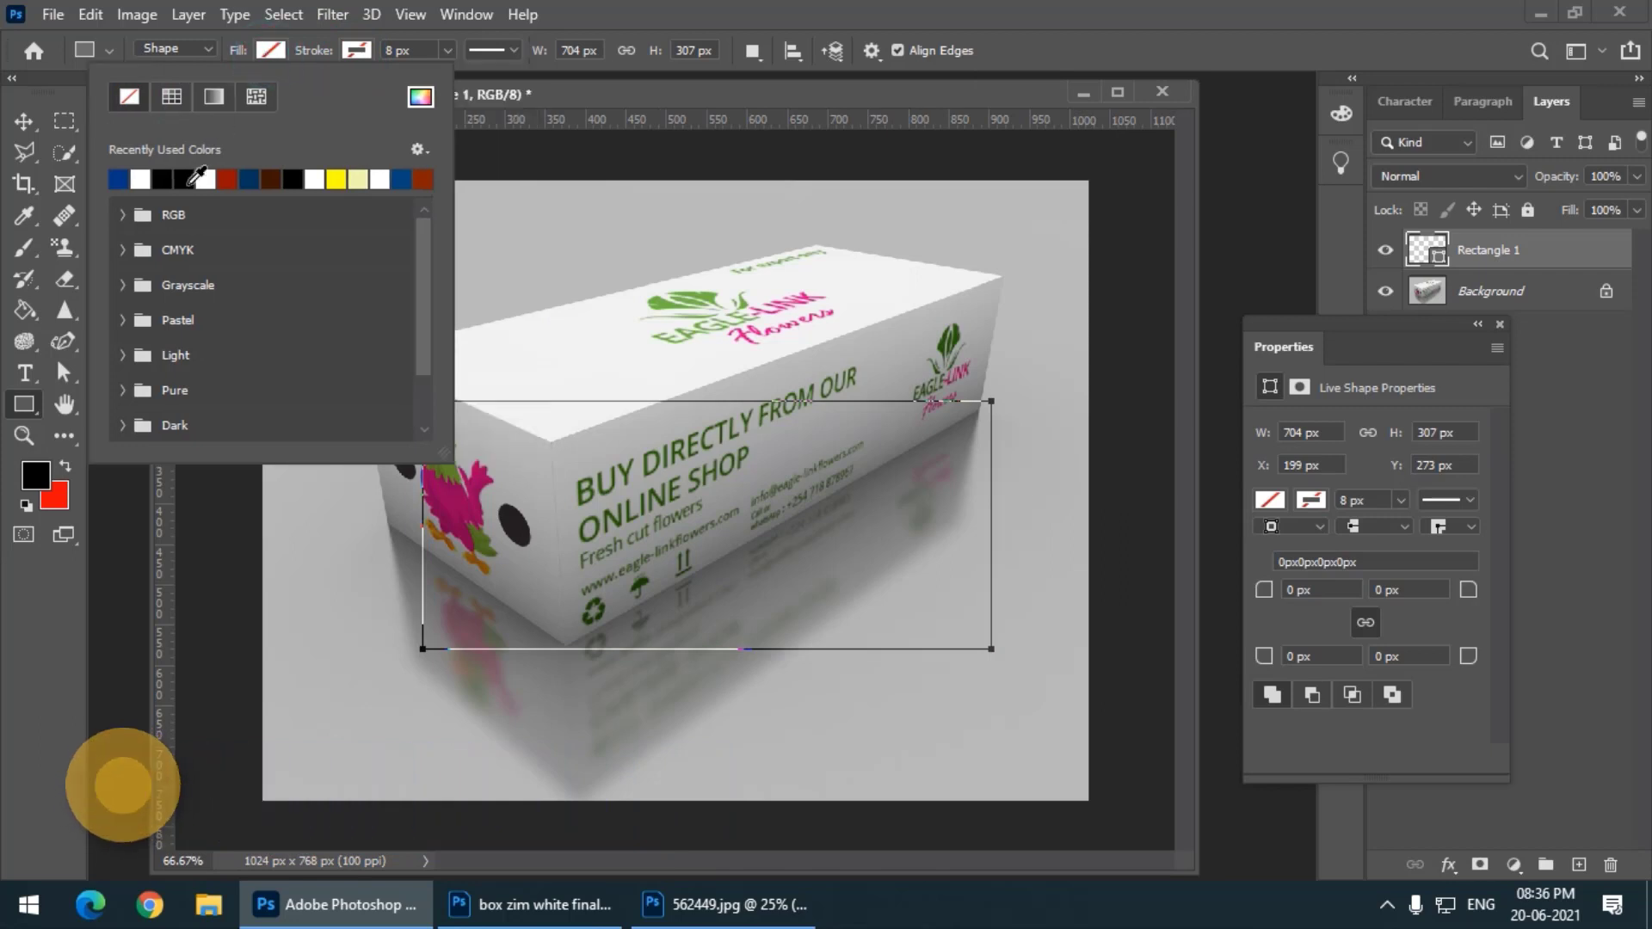
left_click(118, 179)
Move the blue rectangle down over the lower part of the box and convert its layer to a smart object.
left_click(23, 120)
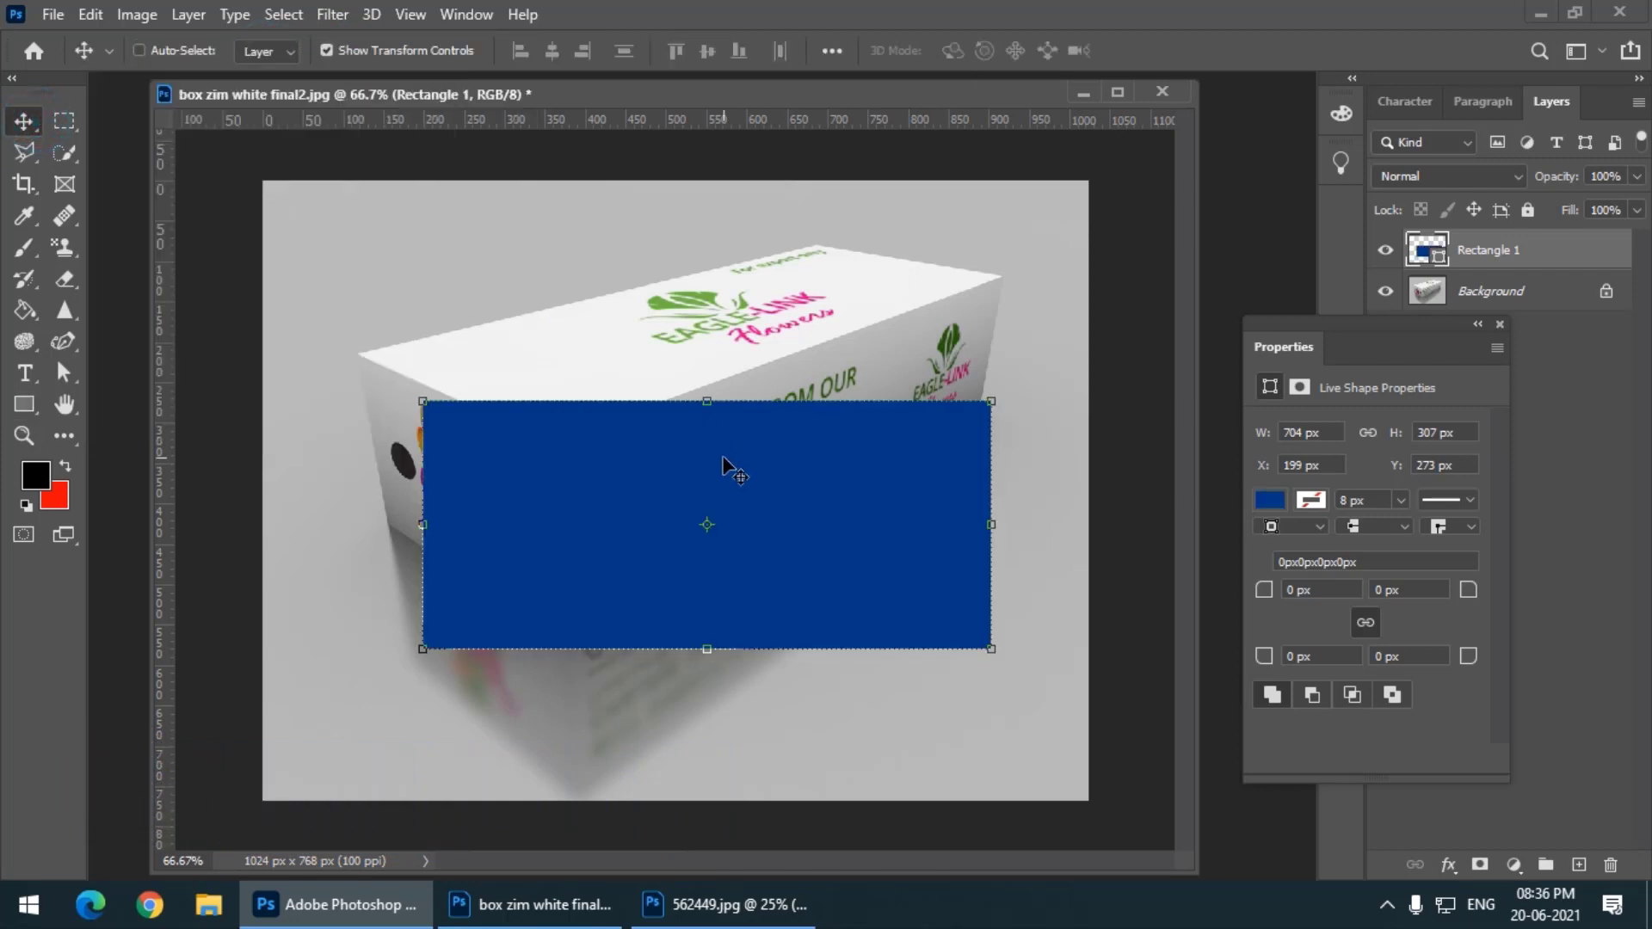
left_click_drag(811, 472, 792, 532)
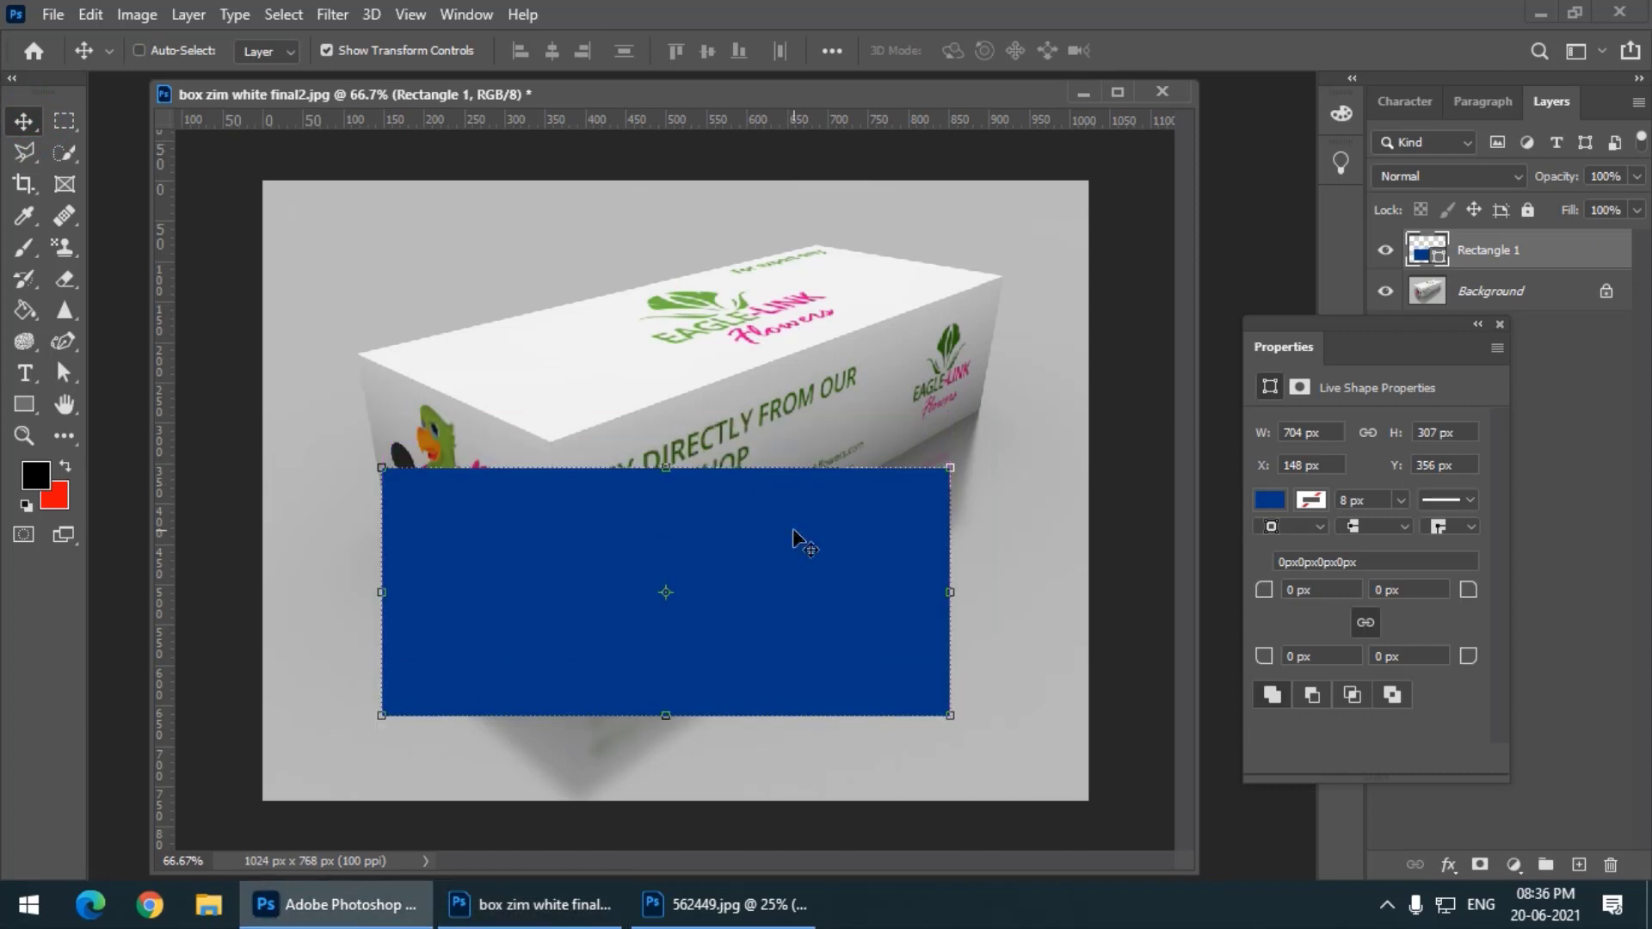
left_click(1500, 322)
right_click(1559, 250)
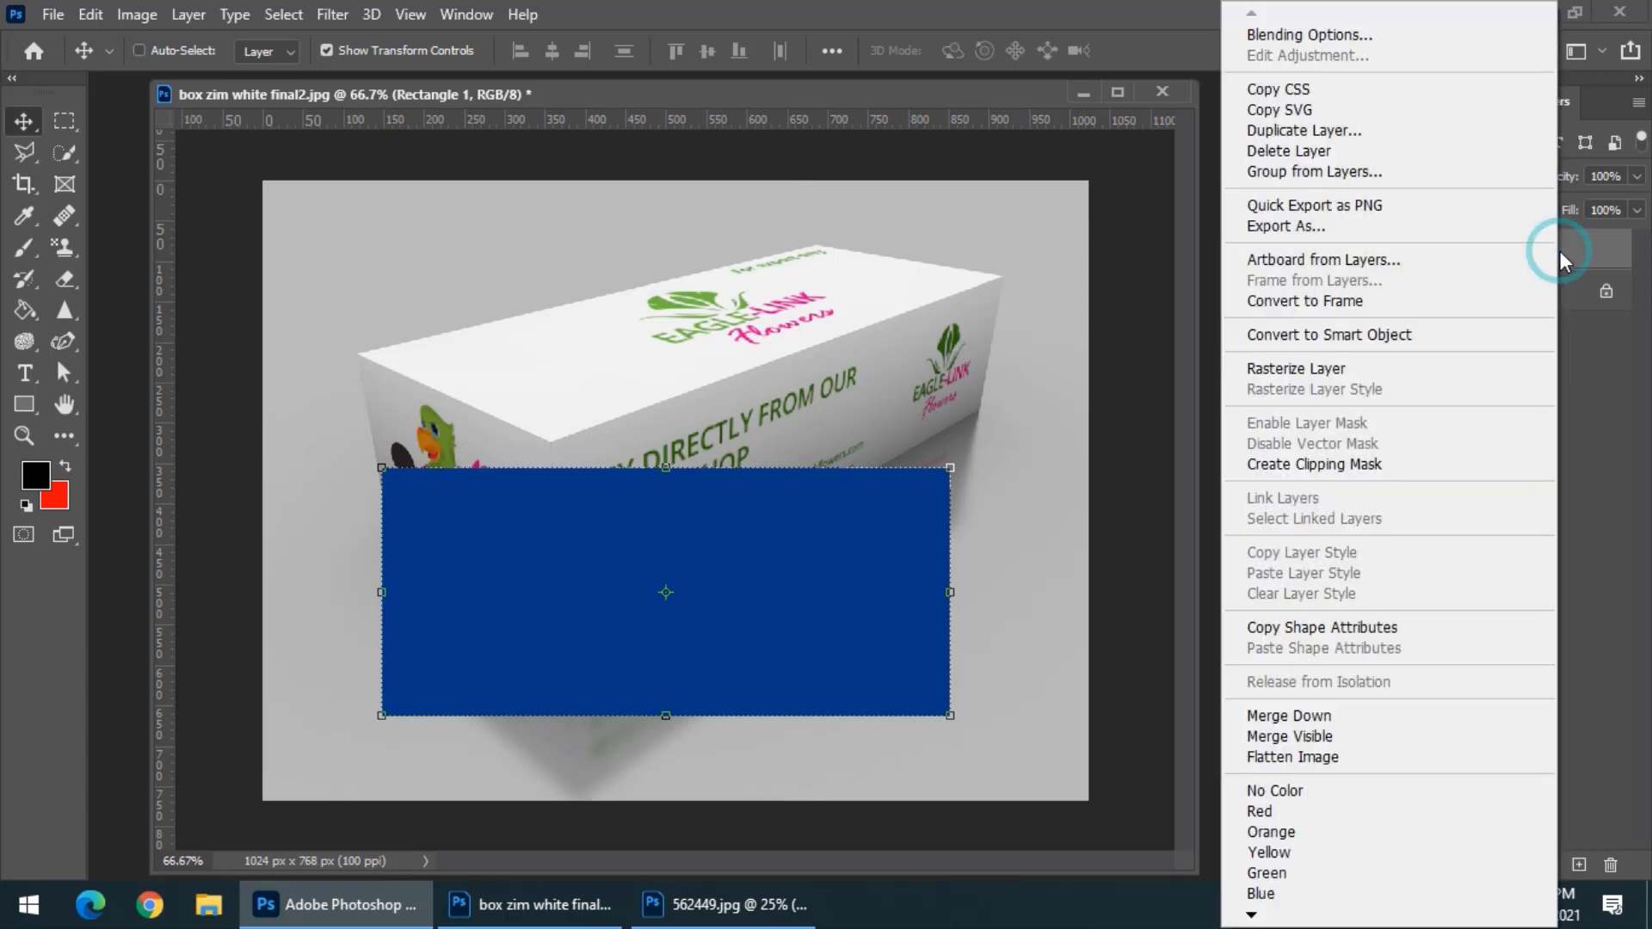
left_click(1402, 338)
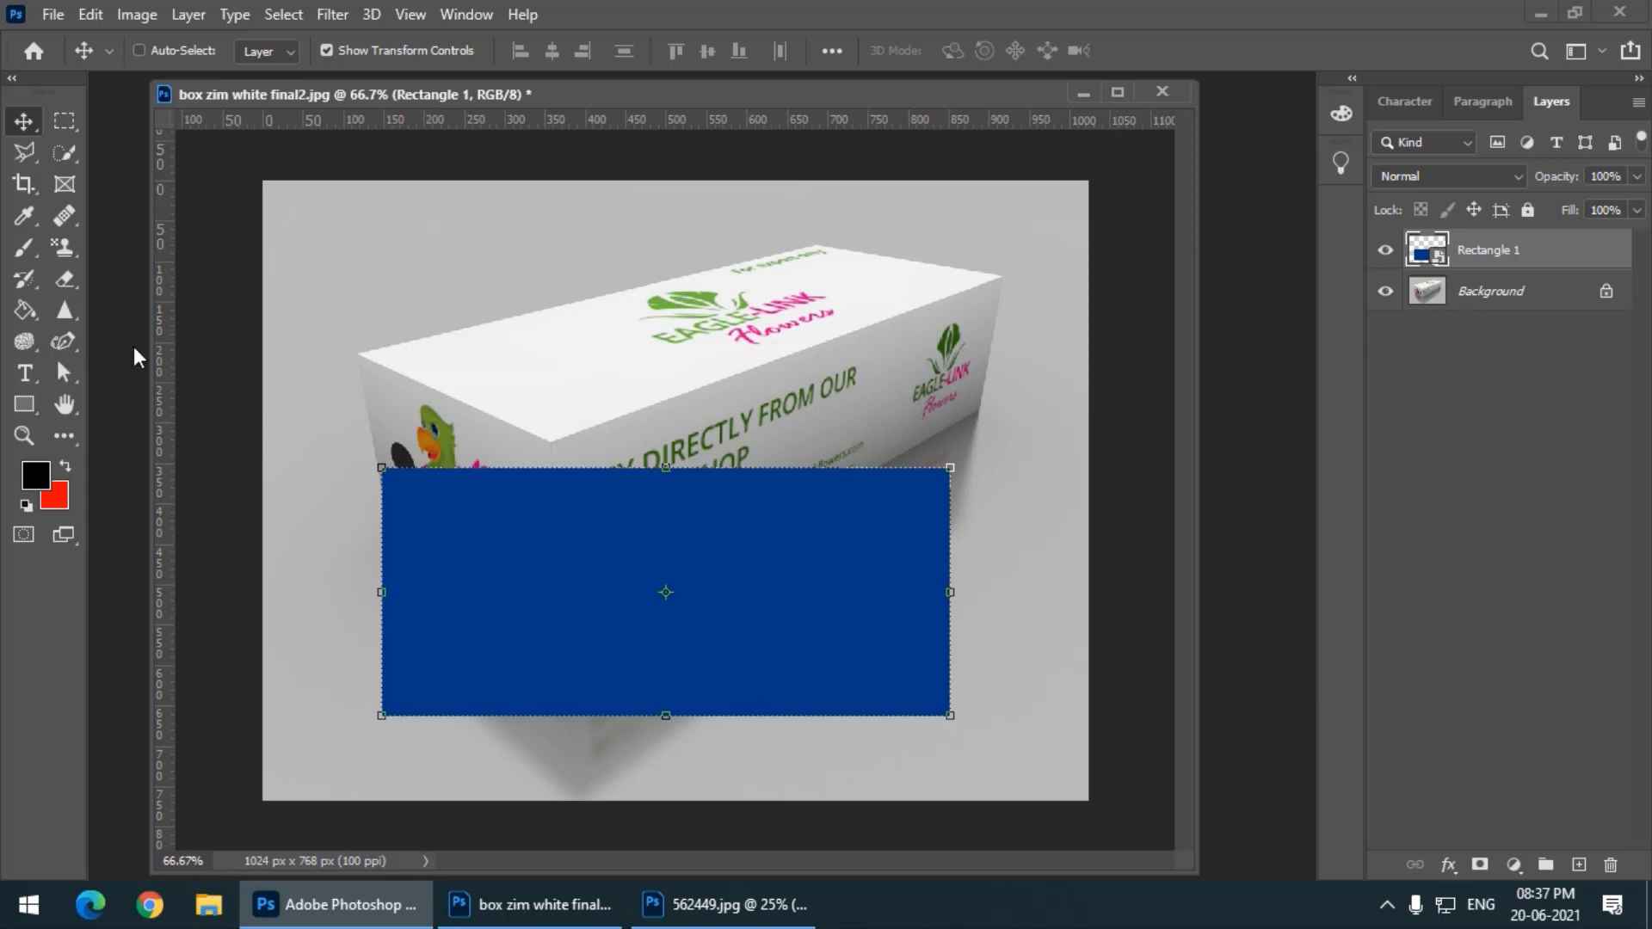
Draw a second rectangle about 589 by 253 px above the blue one, with dark red fill and no stroke.
left_click(24, 405)
left_click_drag(334, 219, 807, 421)
left_click(270, 50)
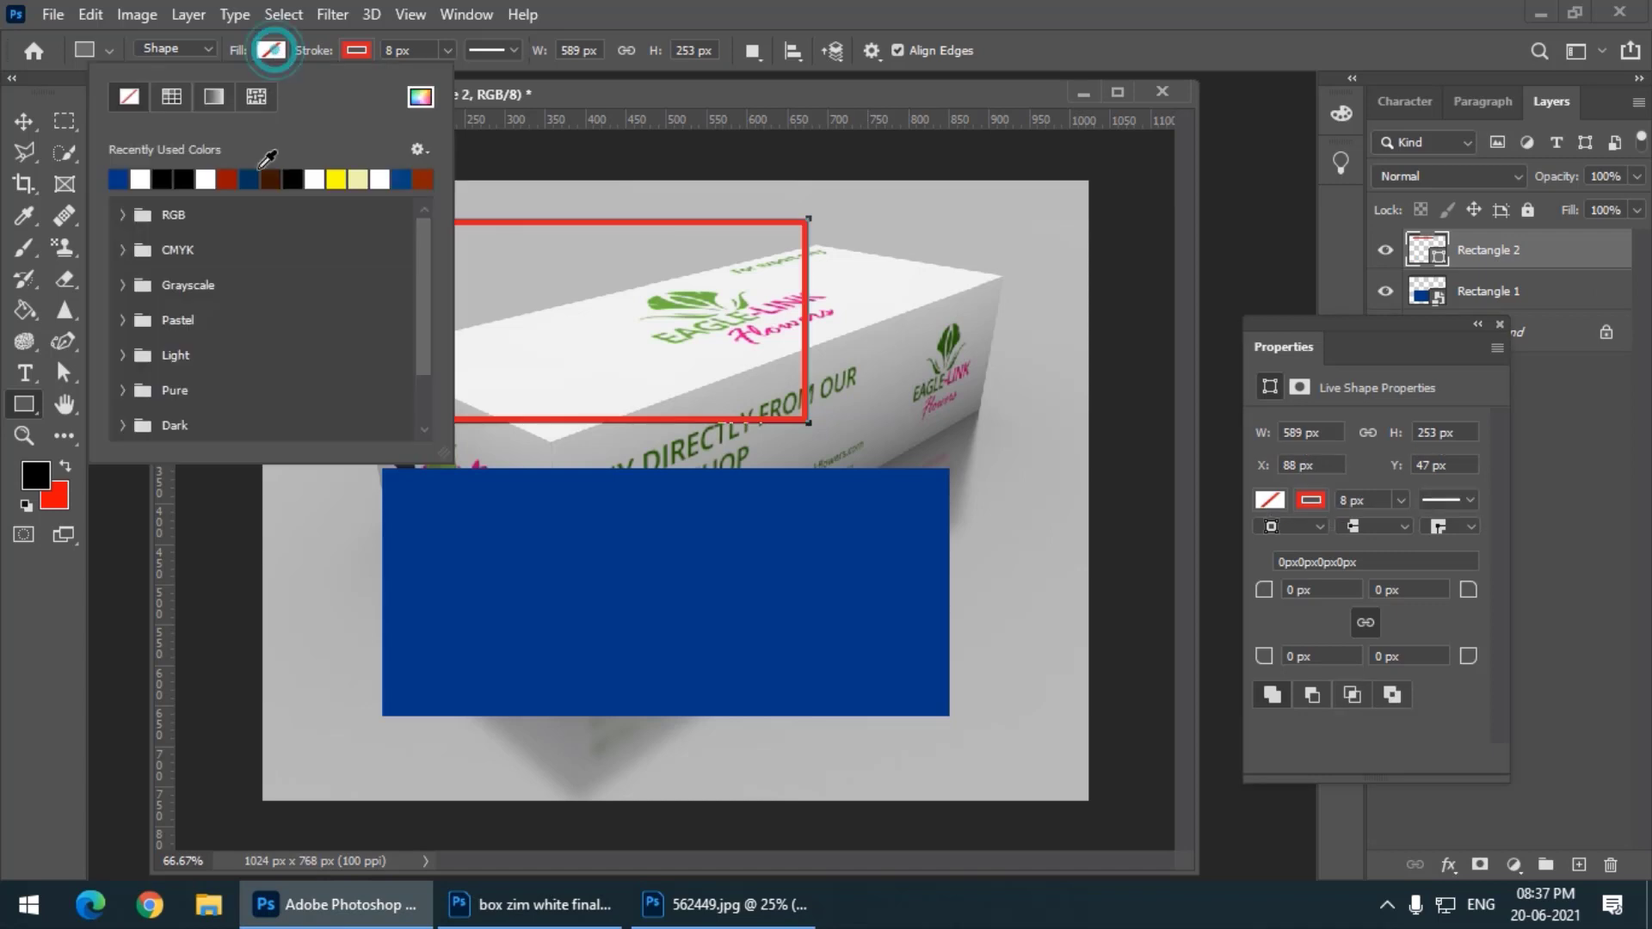
left_click(219, 178)
left_click(357, 50)
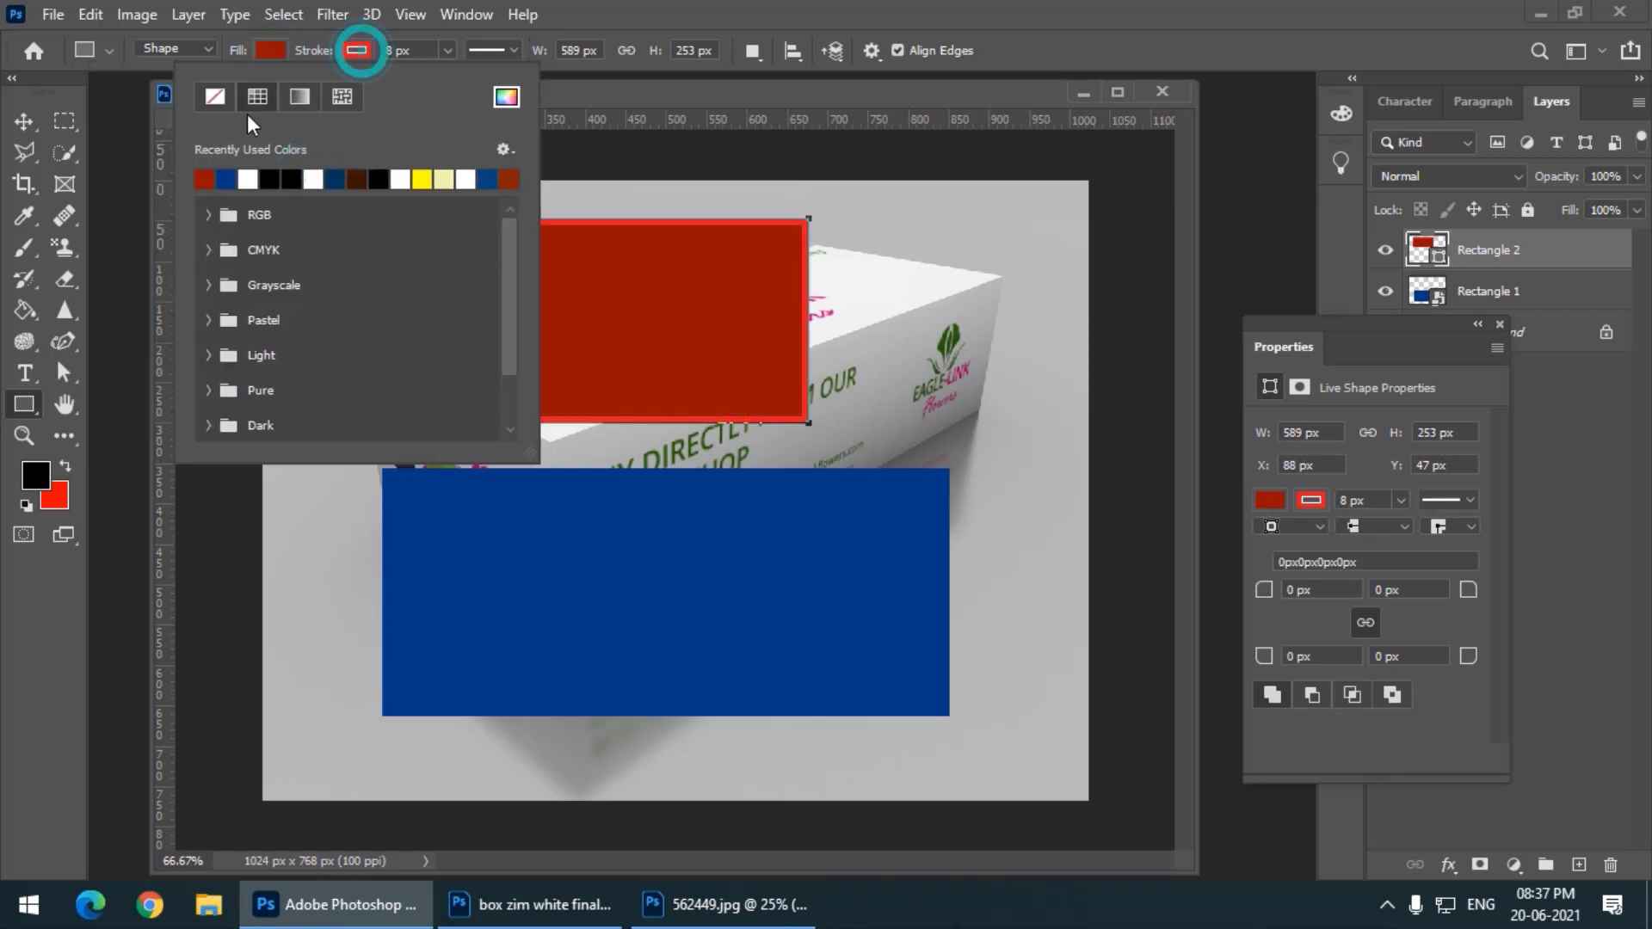
left_click(214, 97)
Convert the red rectangle's layer to a smart object.
left_click(1583, 255)
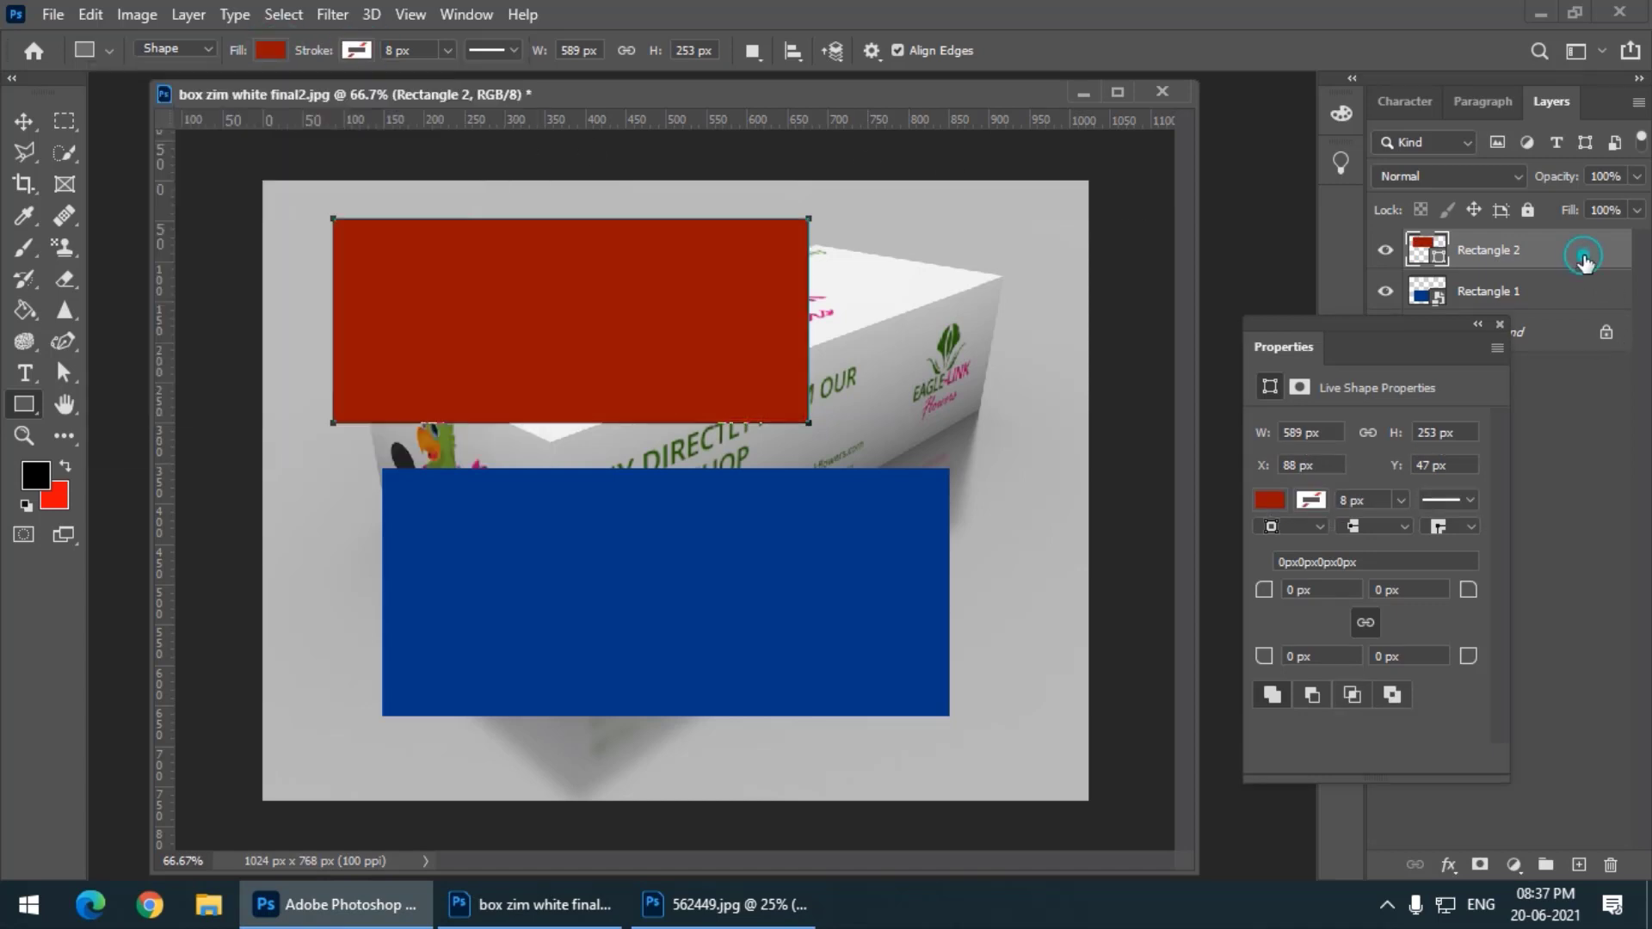
right_click(1583, 256)
left_click(1445, 336)
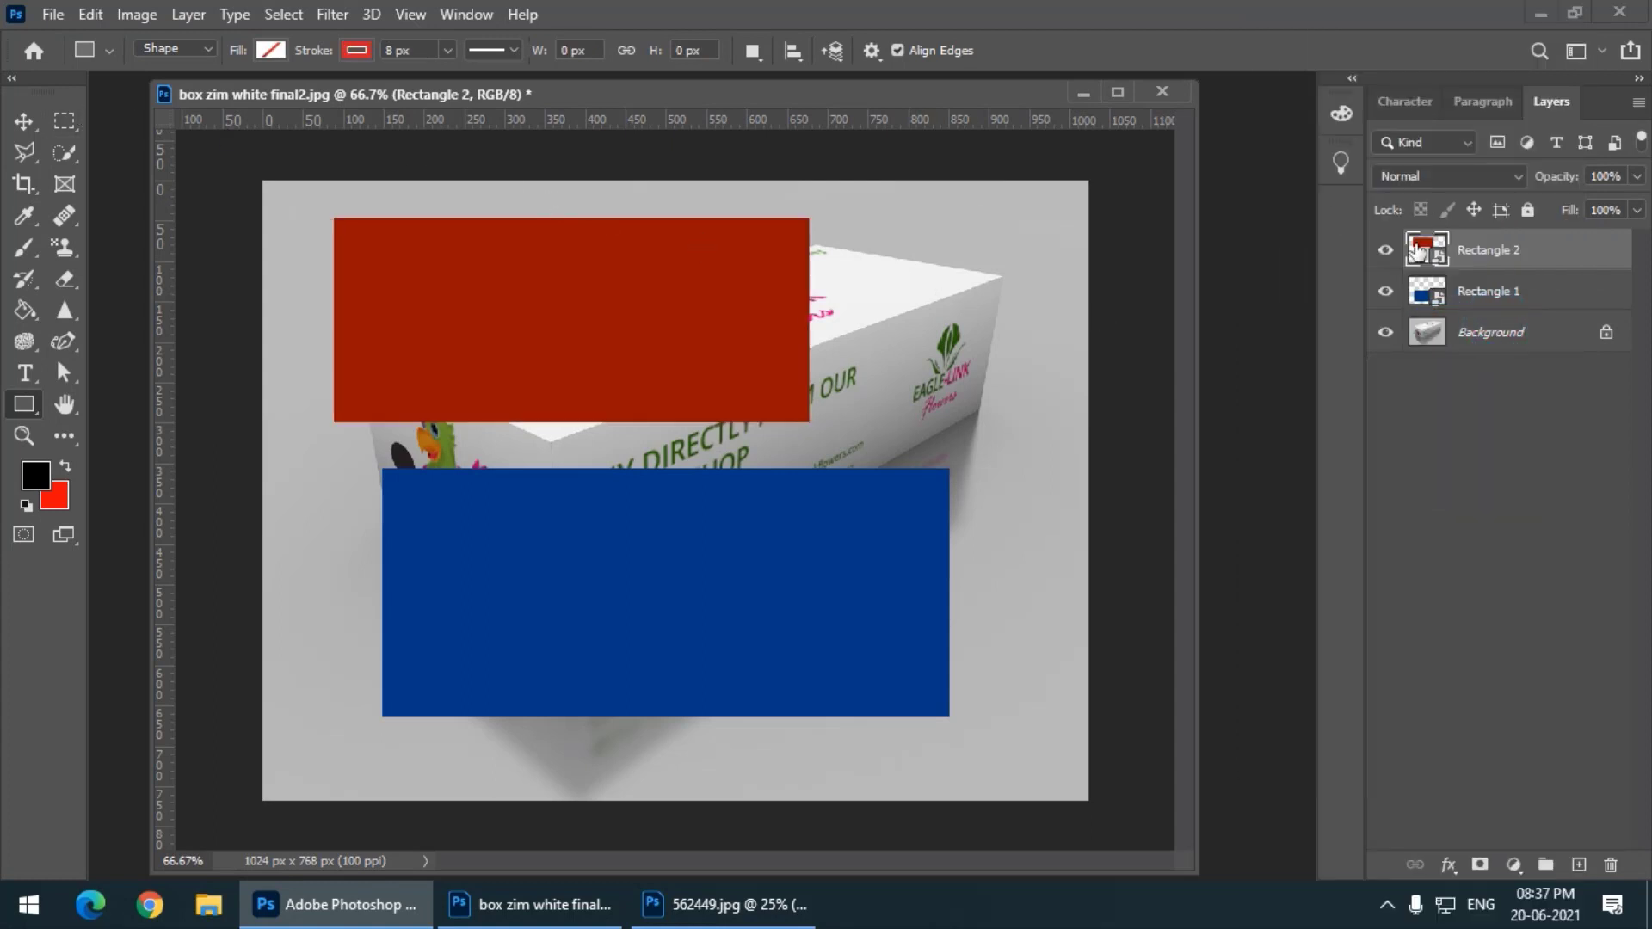
Rename the red rectangle's layer as Top and the blue rectangle's layer as Side.
double_click(1504, 250)
type("Top")
key("Return")
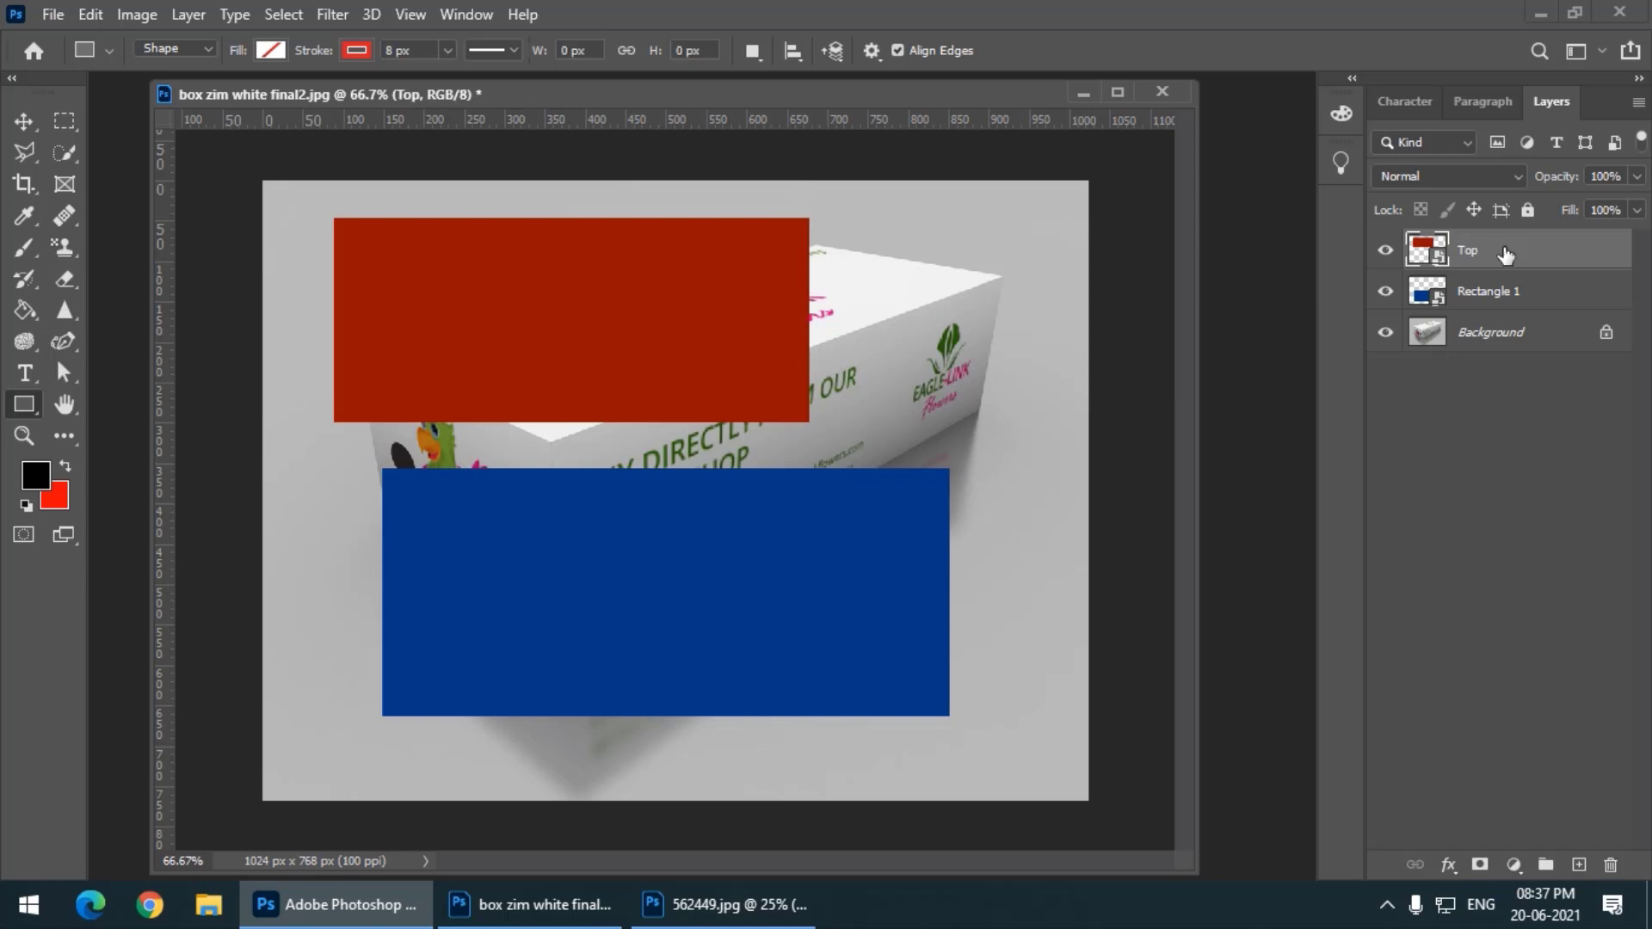
double_click(1507, 293)
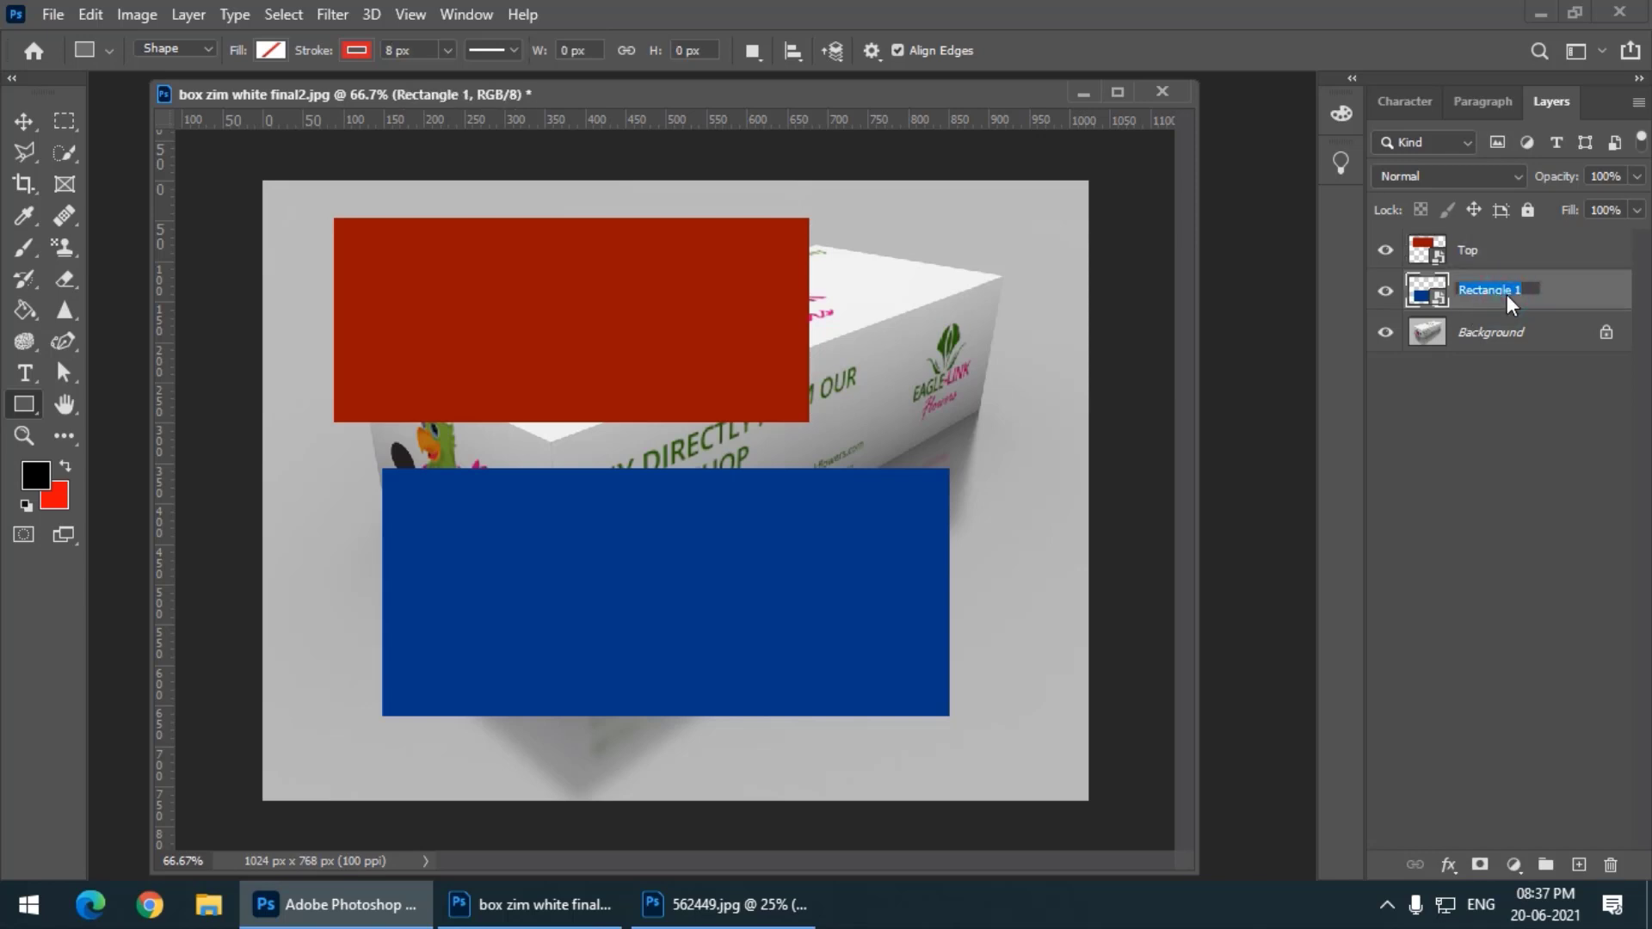
type("Side")
key("Return")
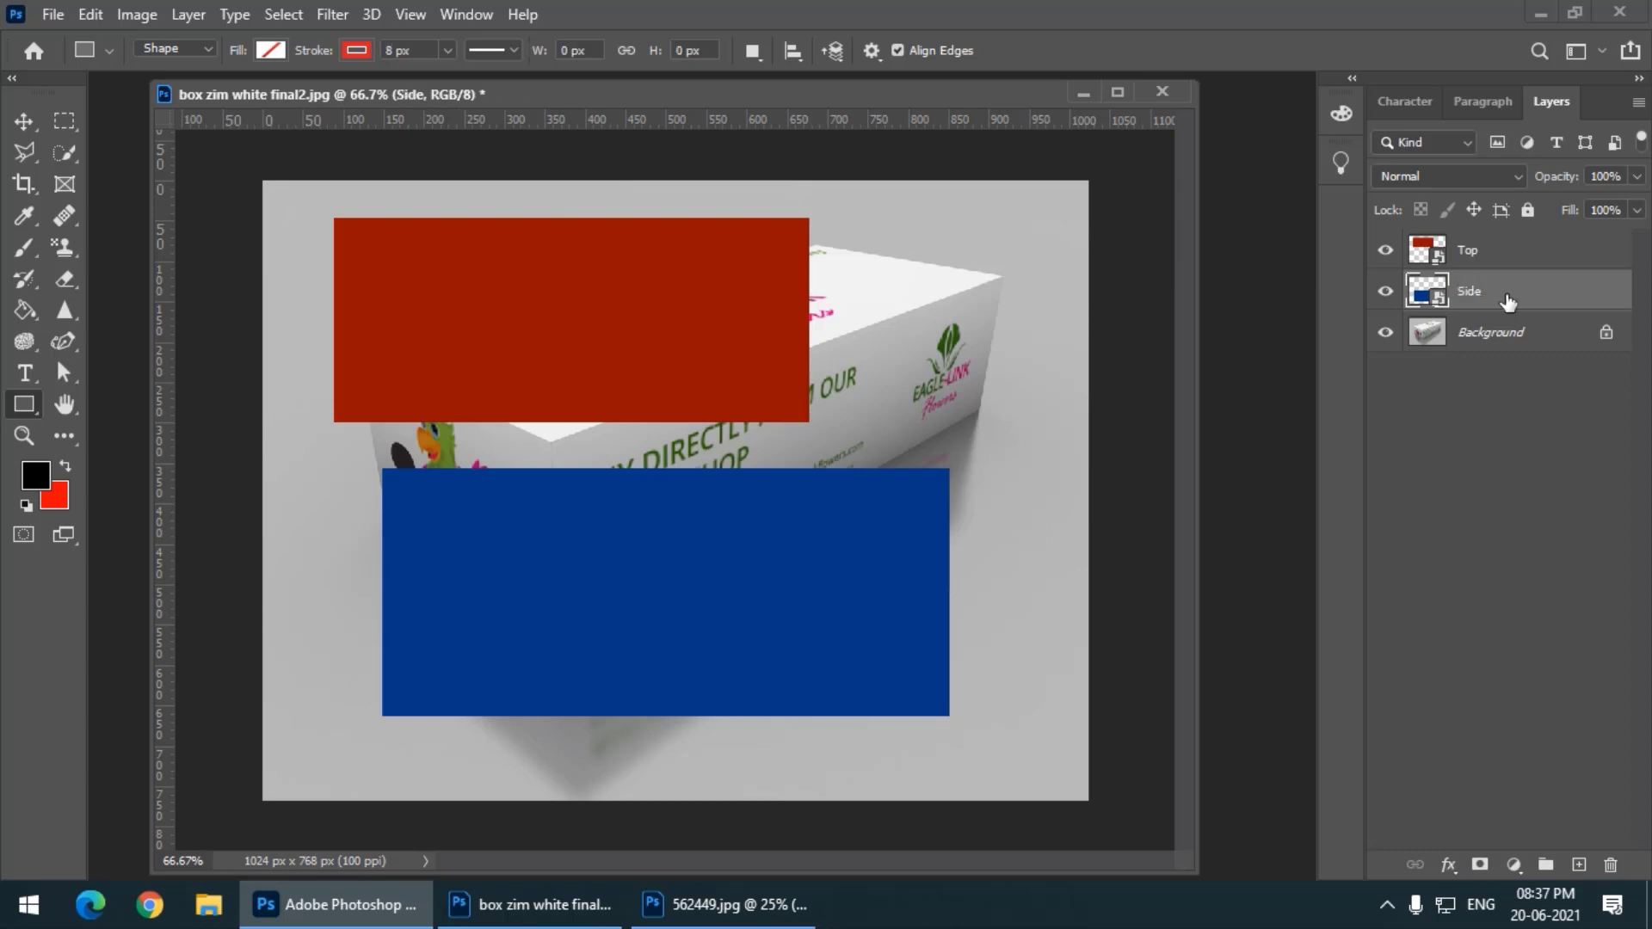
Hide the Top layer and reposition the blue Side rectangle over the box's long side.
left_click(1385, 249)
left_click(24, 121)
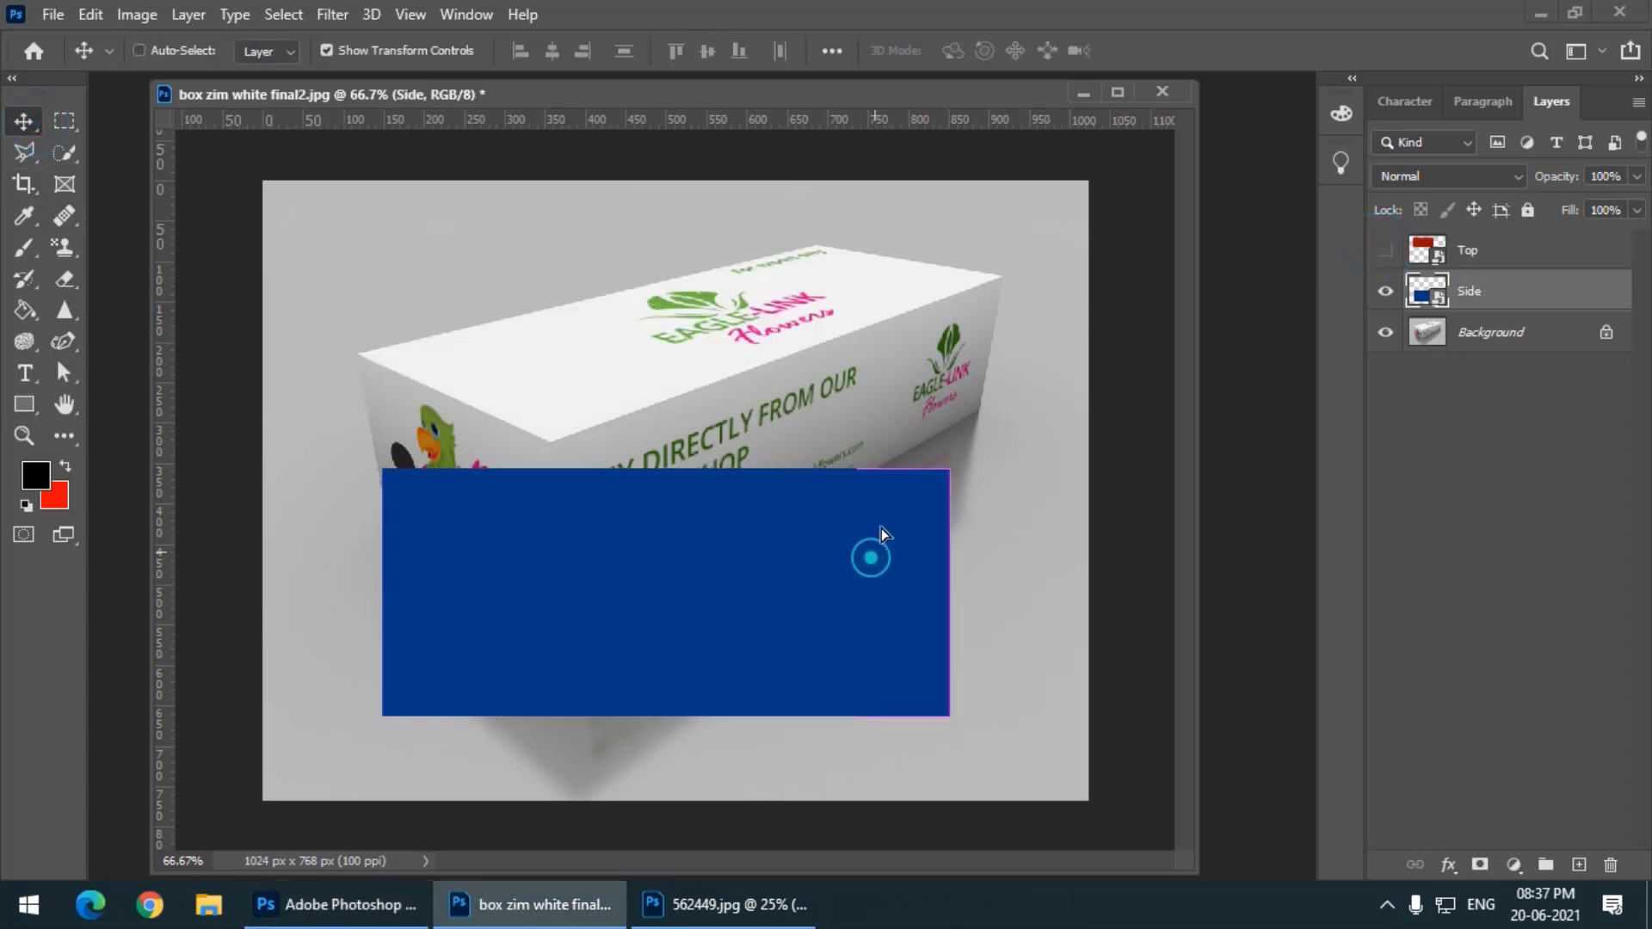
left_click_drag(870, 550, 649, 244)
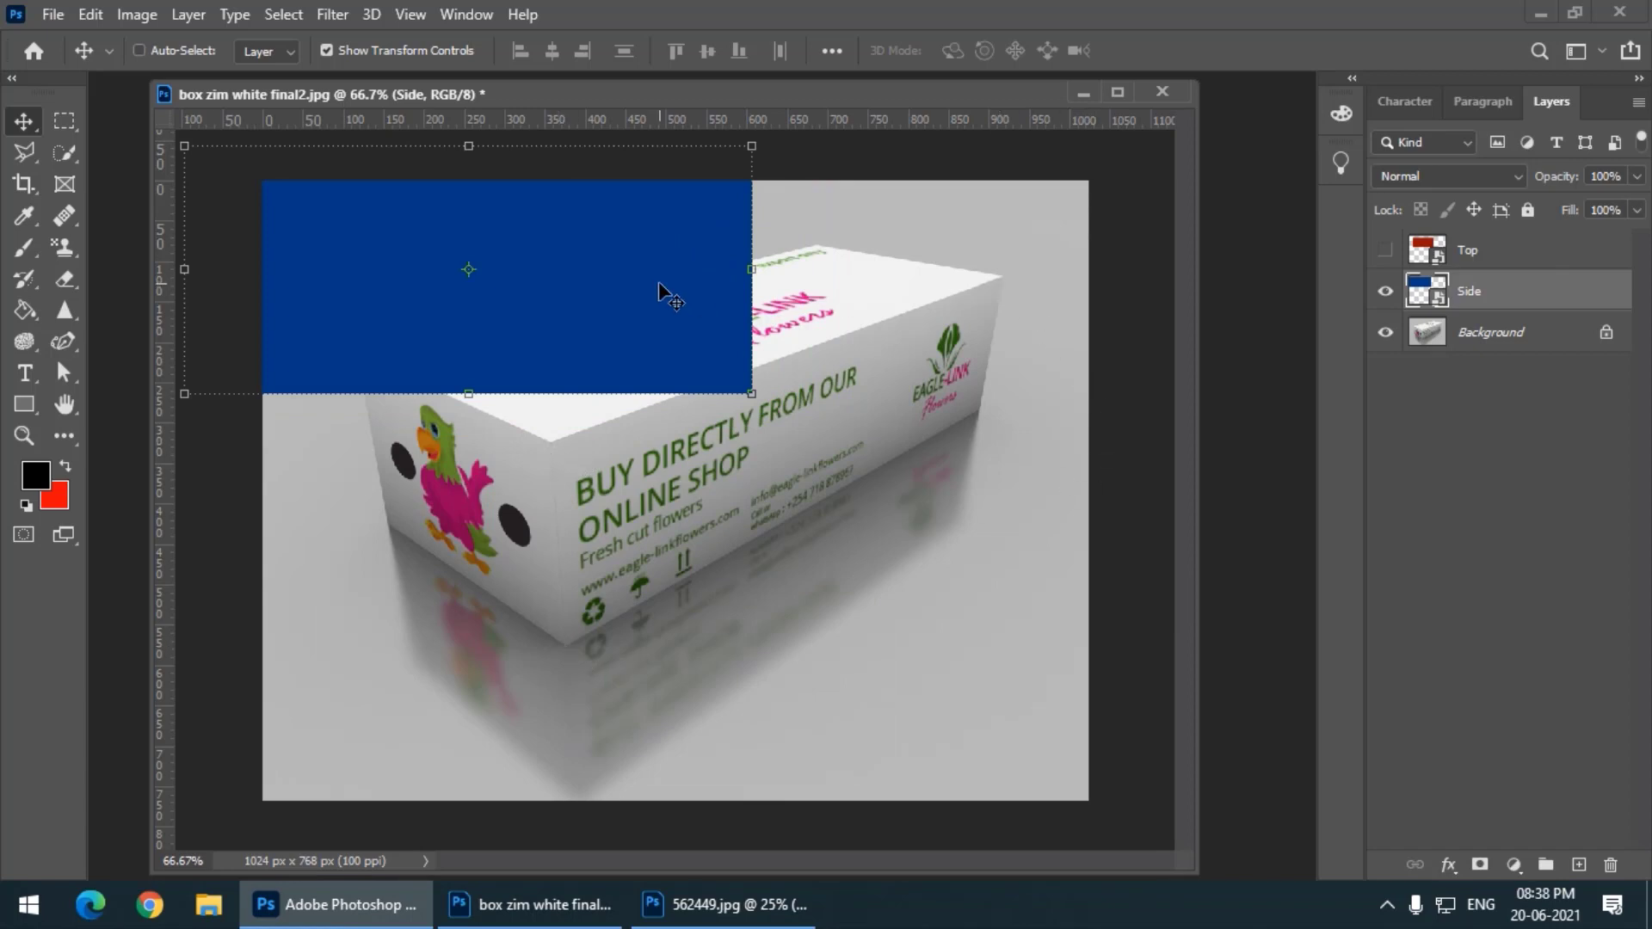
left_click_drag(658, 281, 892, 549)
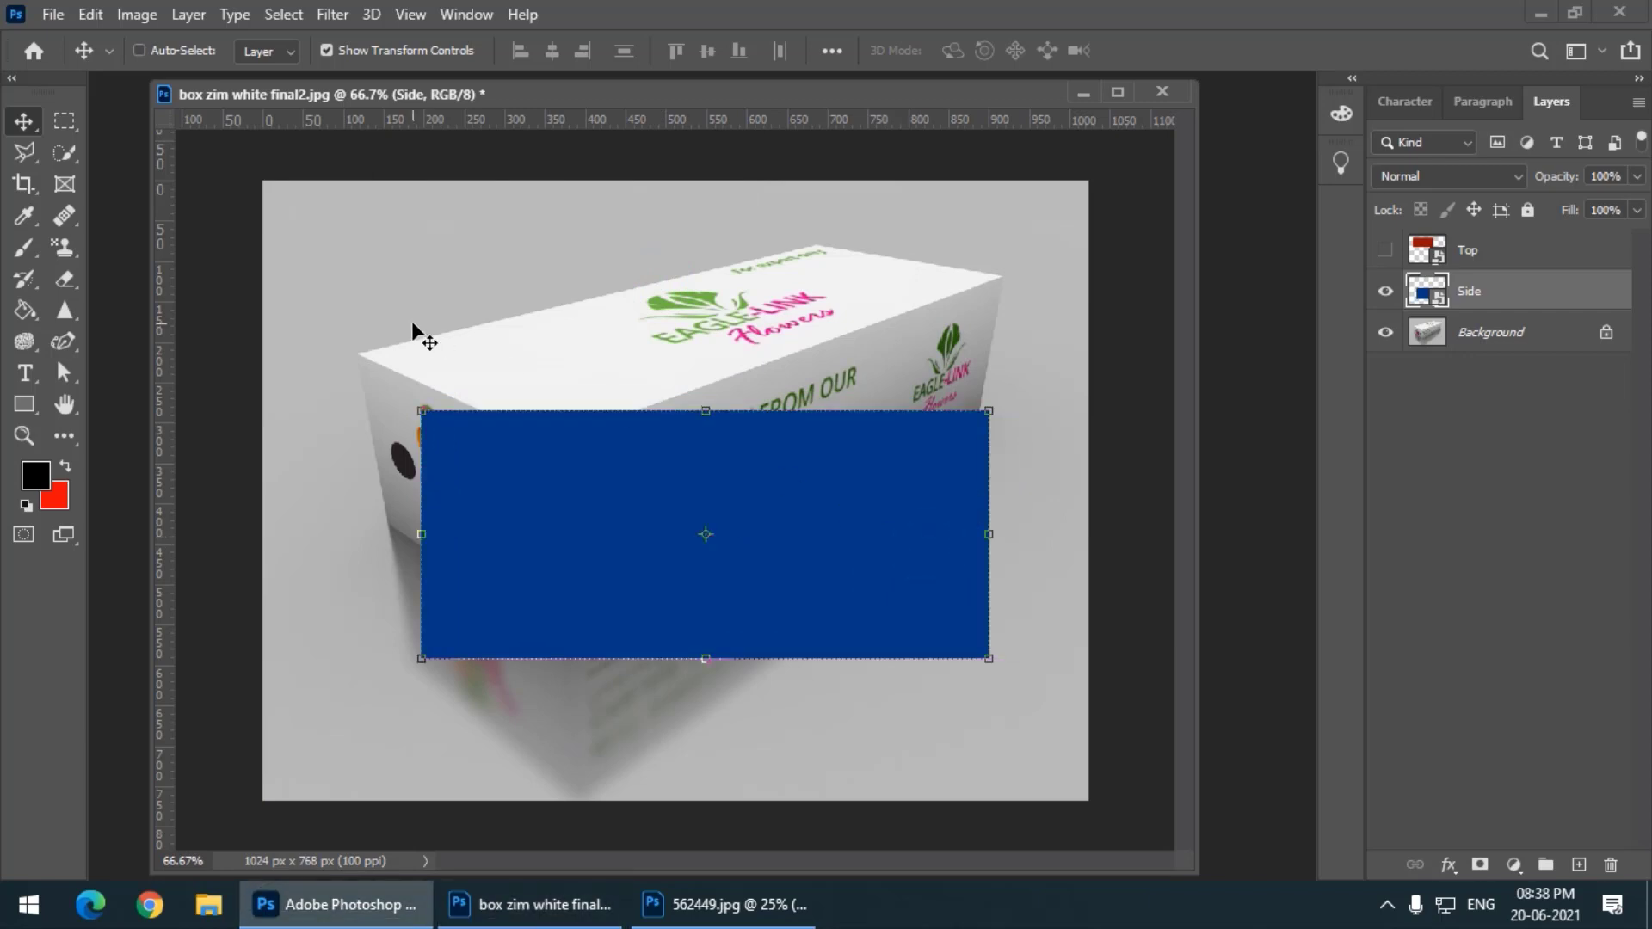
left_click(91, 15)
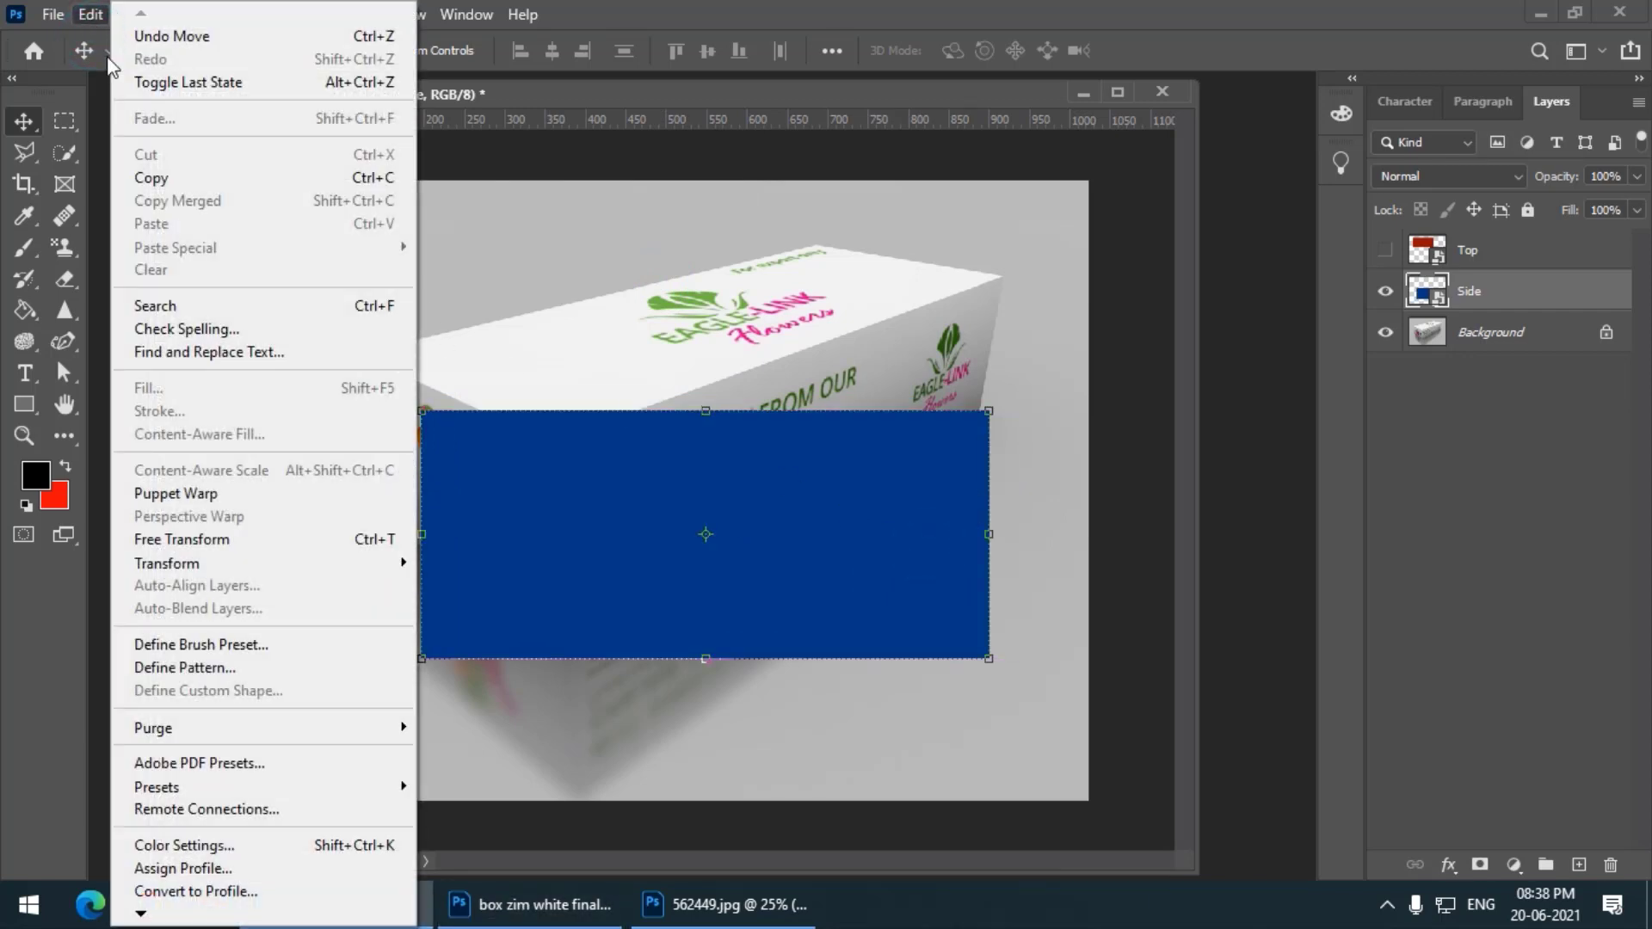
mouse_move(239, 557)
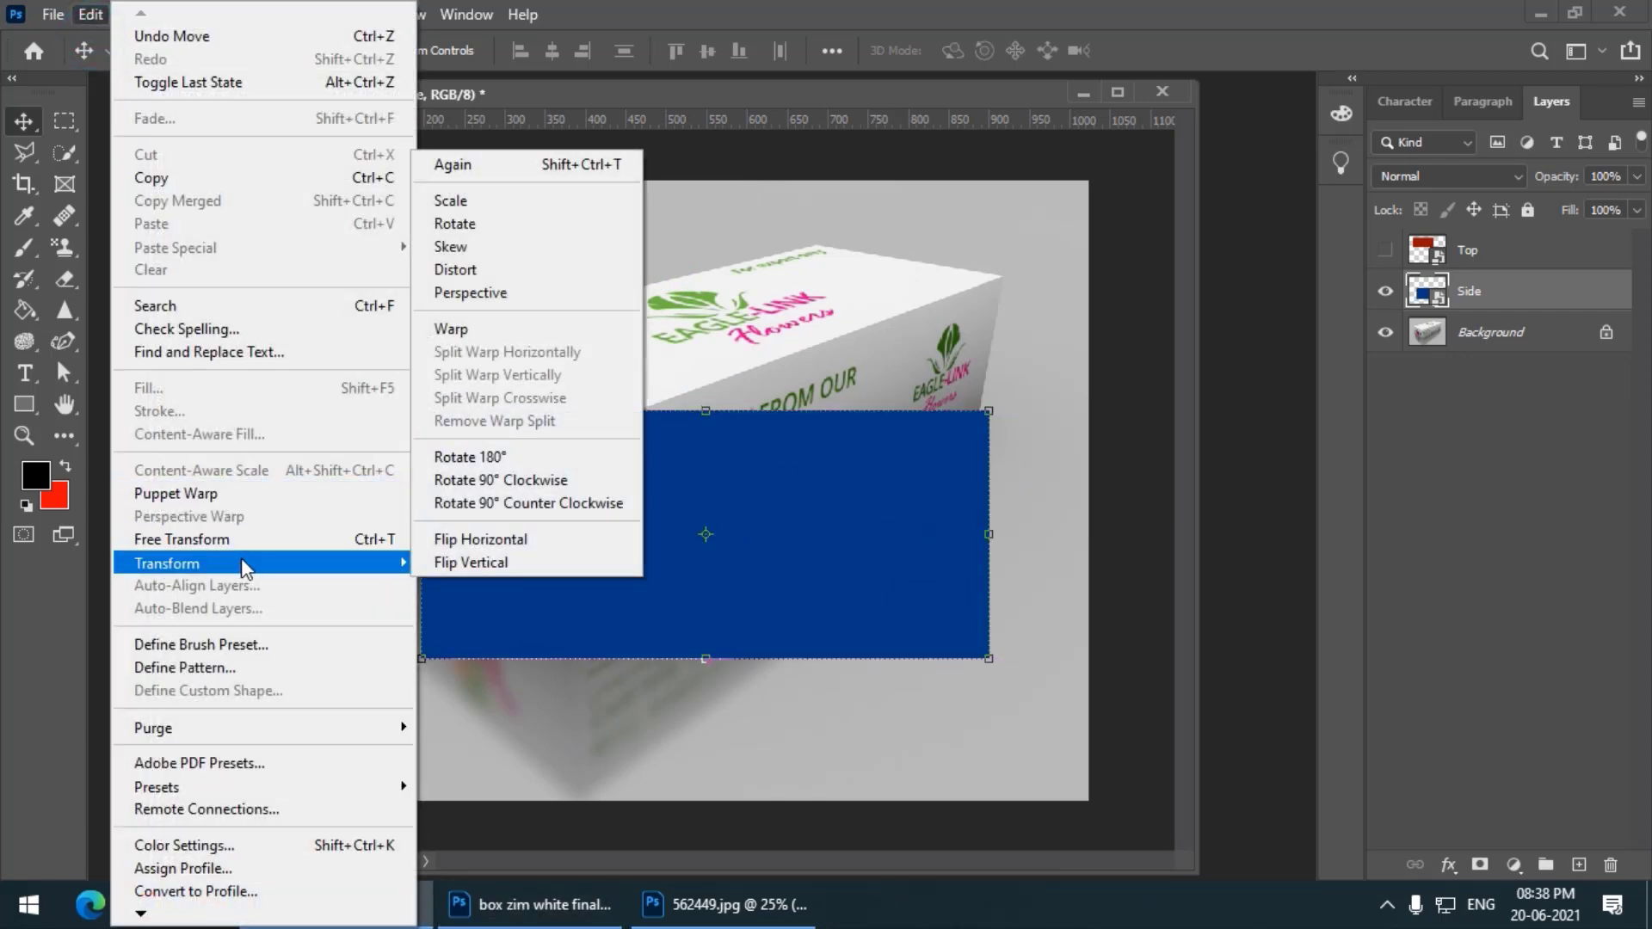
left_click(515, 277)
mouse_move(421, 411)
left_mouse_down()
mouse_move(388, 381)
mouse_move(476, 425)
mouse_move(417, 422)
left_mouse_up()
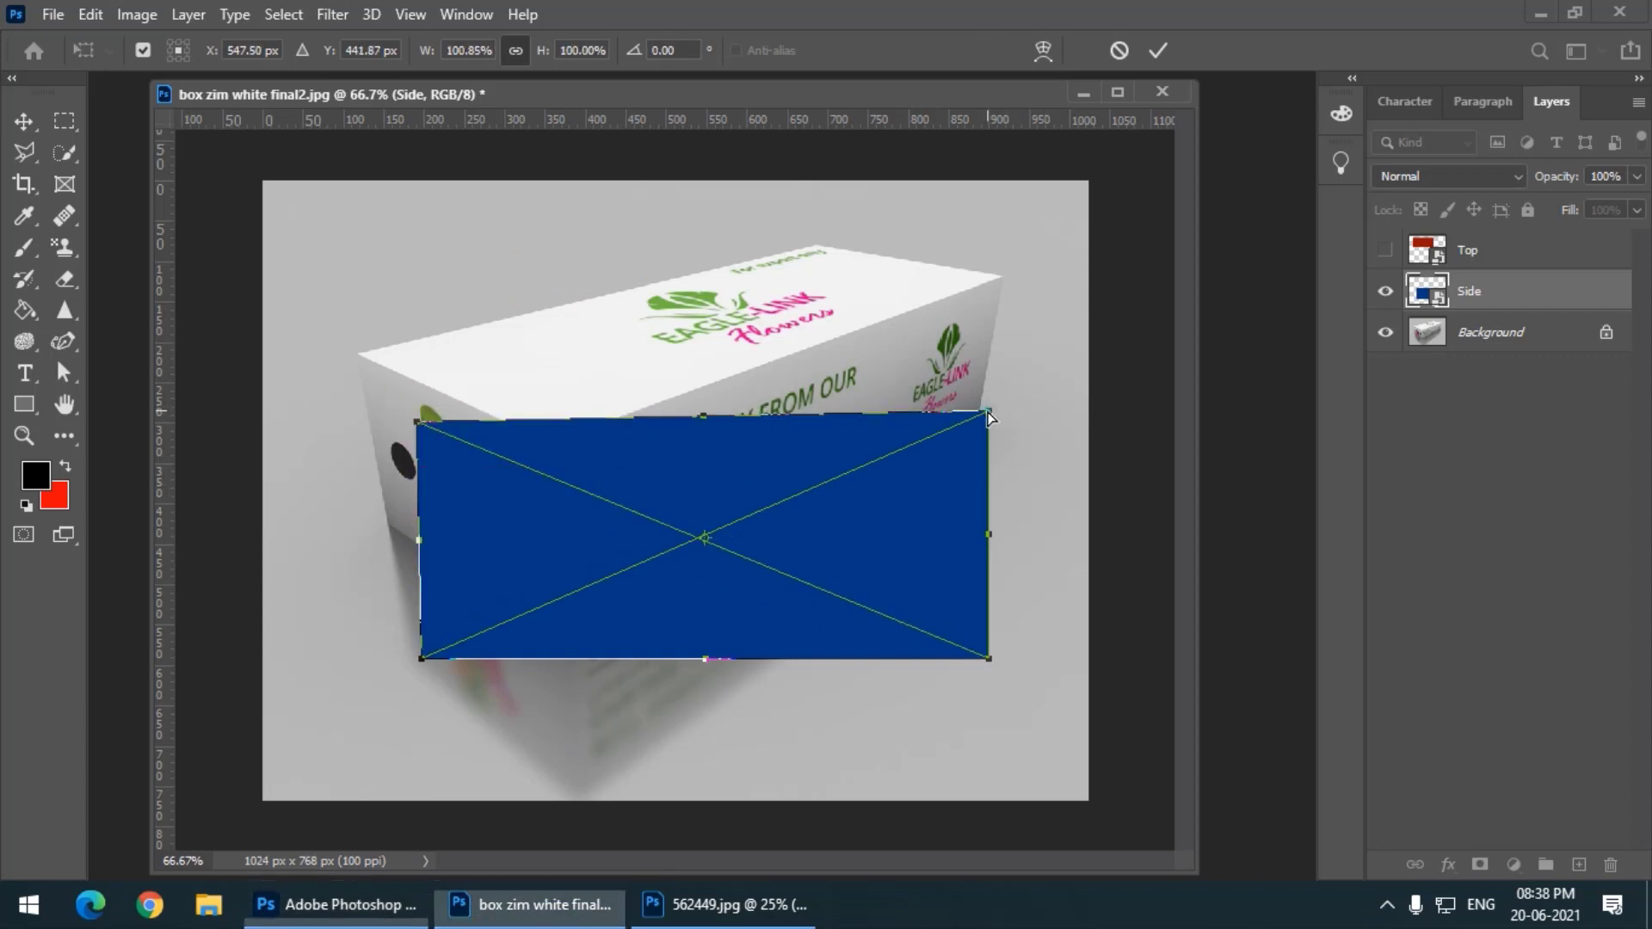
left_click_drag(989, 415, 1001, 329)
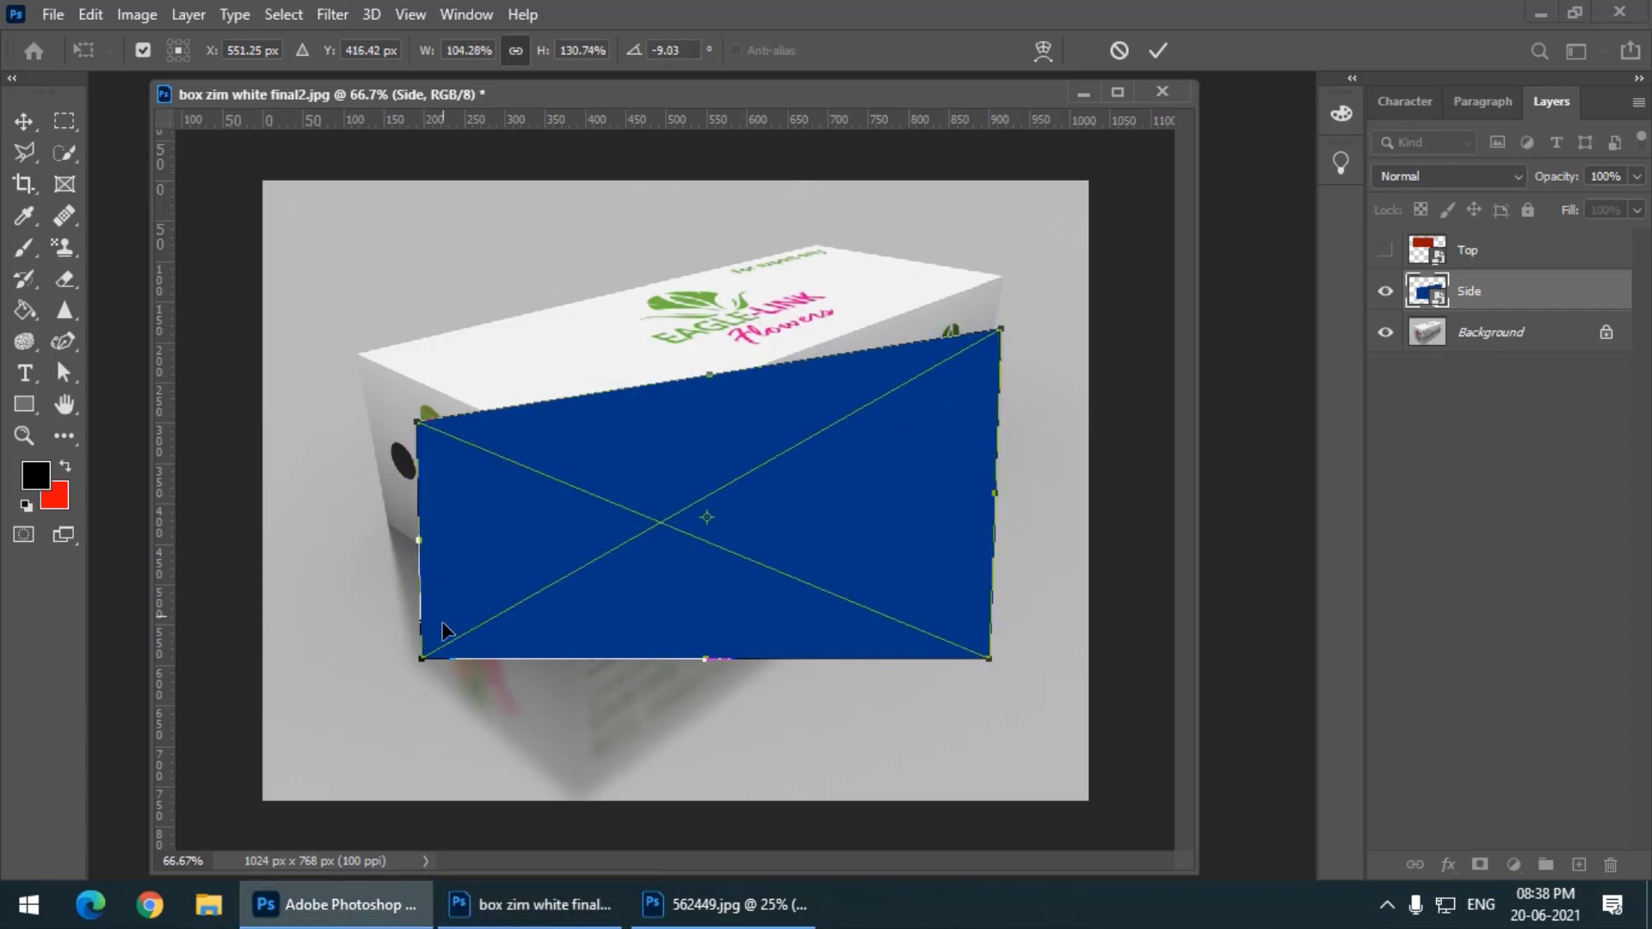
left_click_drag(421, 658, 625, 677)
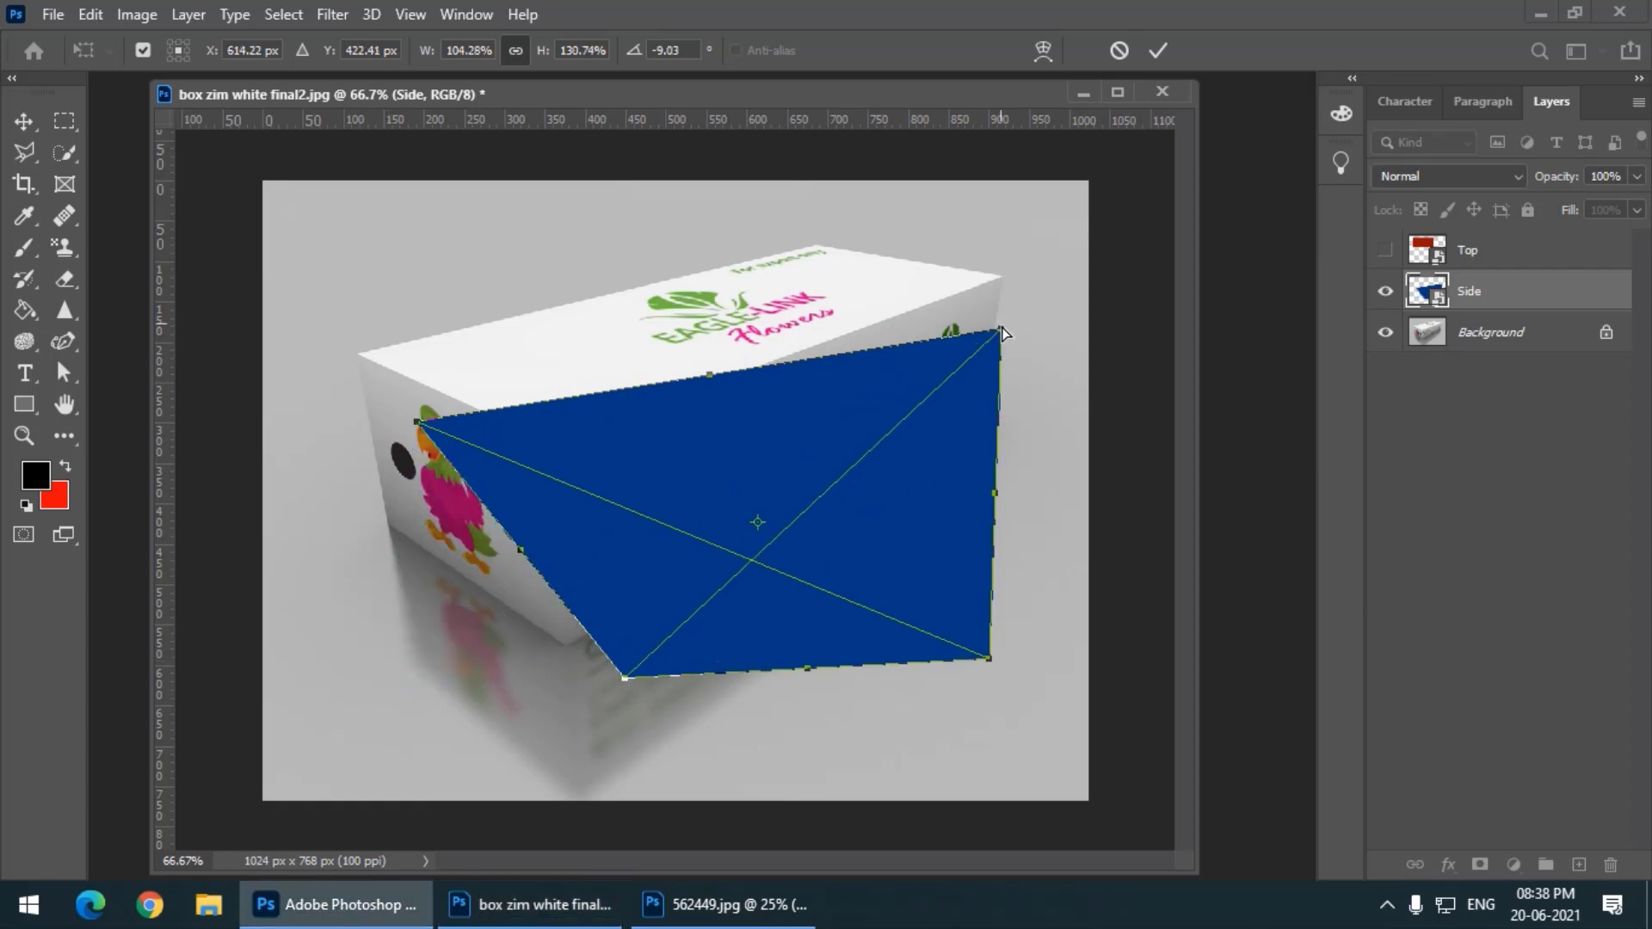
left_click_drag(1001, 329, 1003, 289)
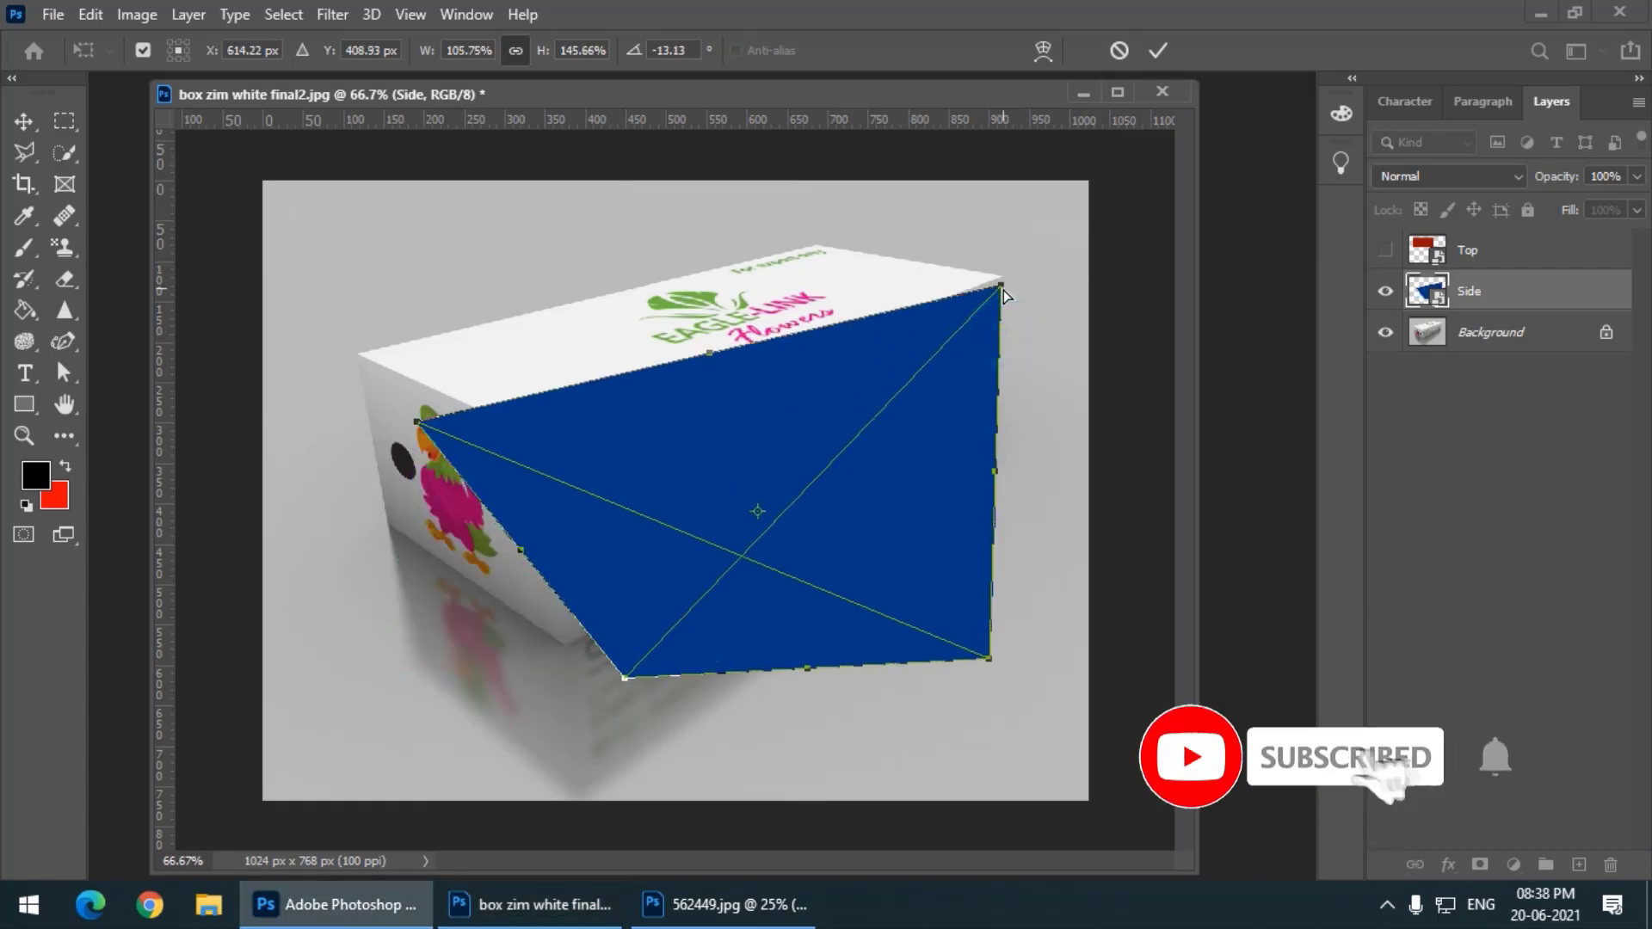
key("Return")
key("Escape")
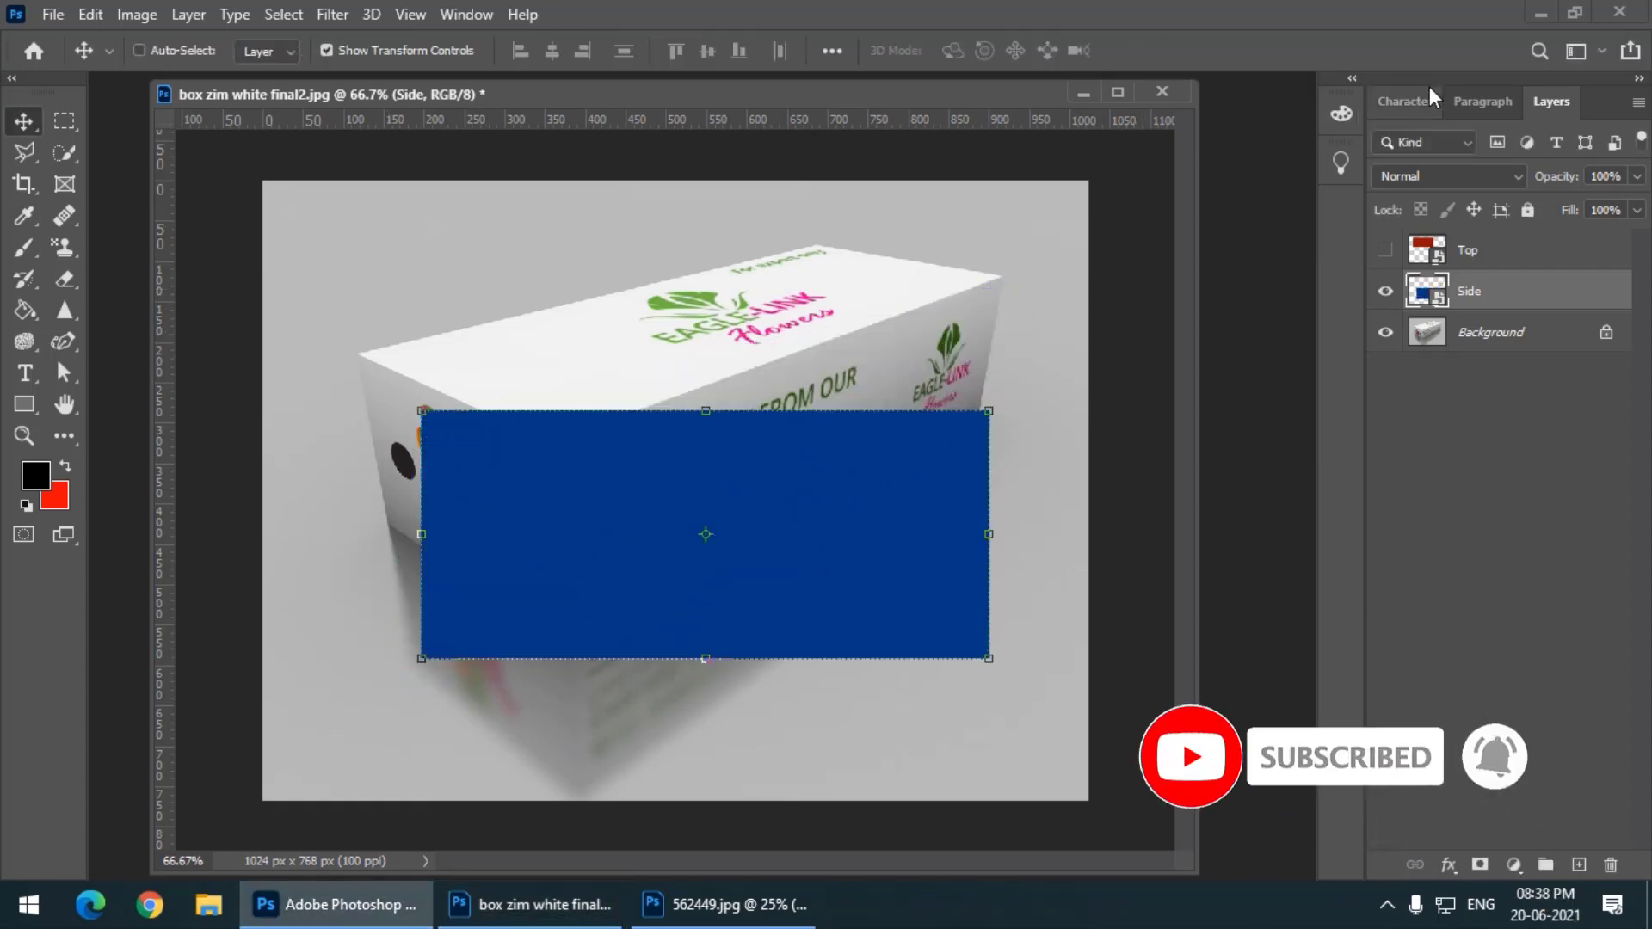
Launch the keypress-osd utility from the desktop and switch back to Photoshop.
left_click(1531, 12)
double_click(316, 757)
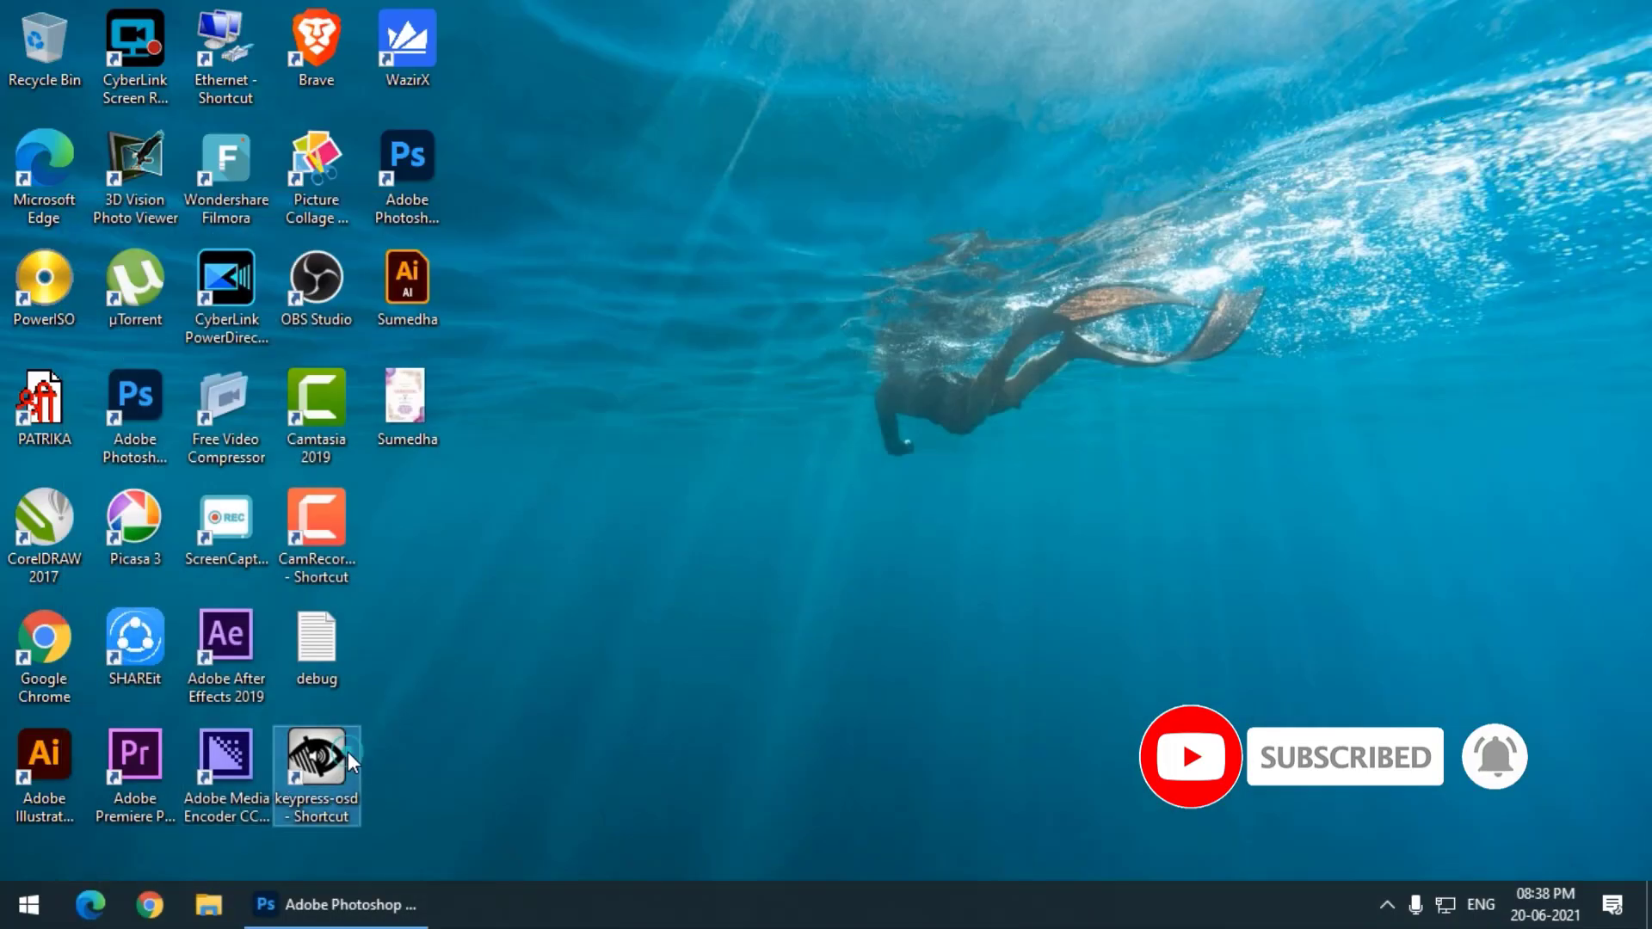
left_click(413, 905)
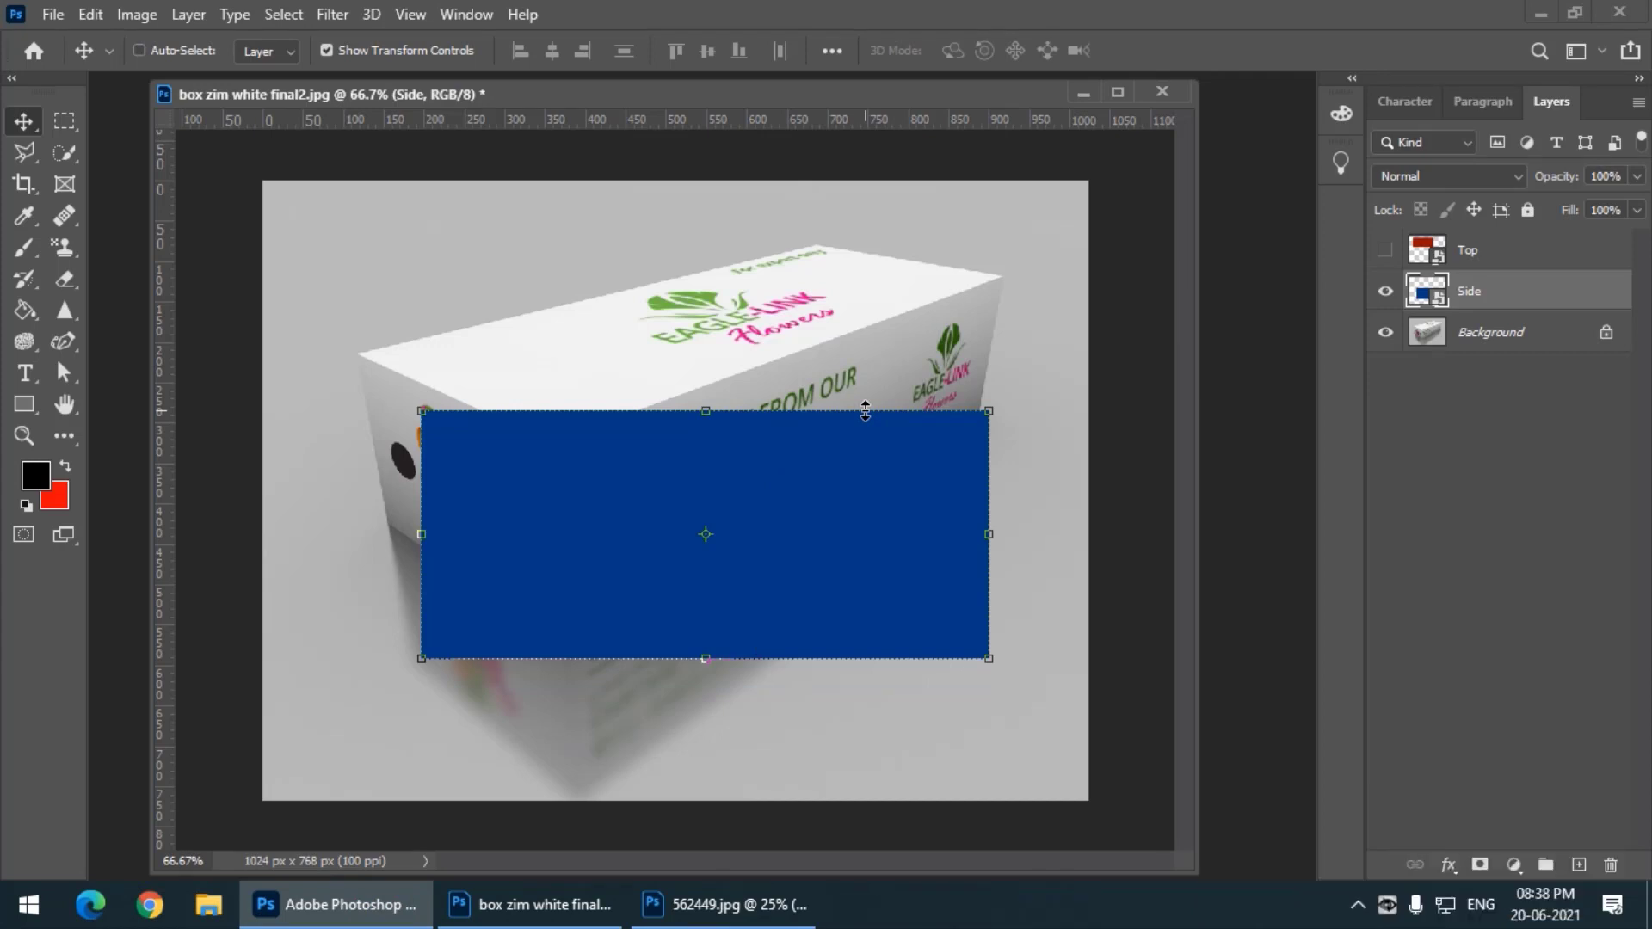
key("ctrl")
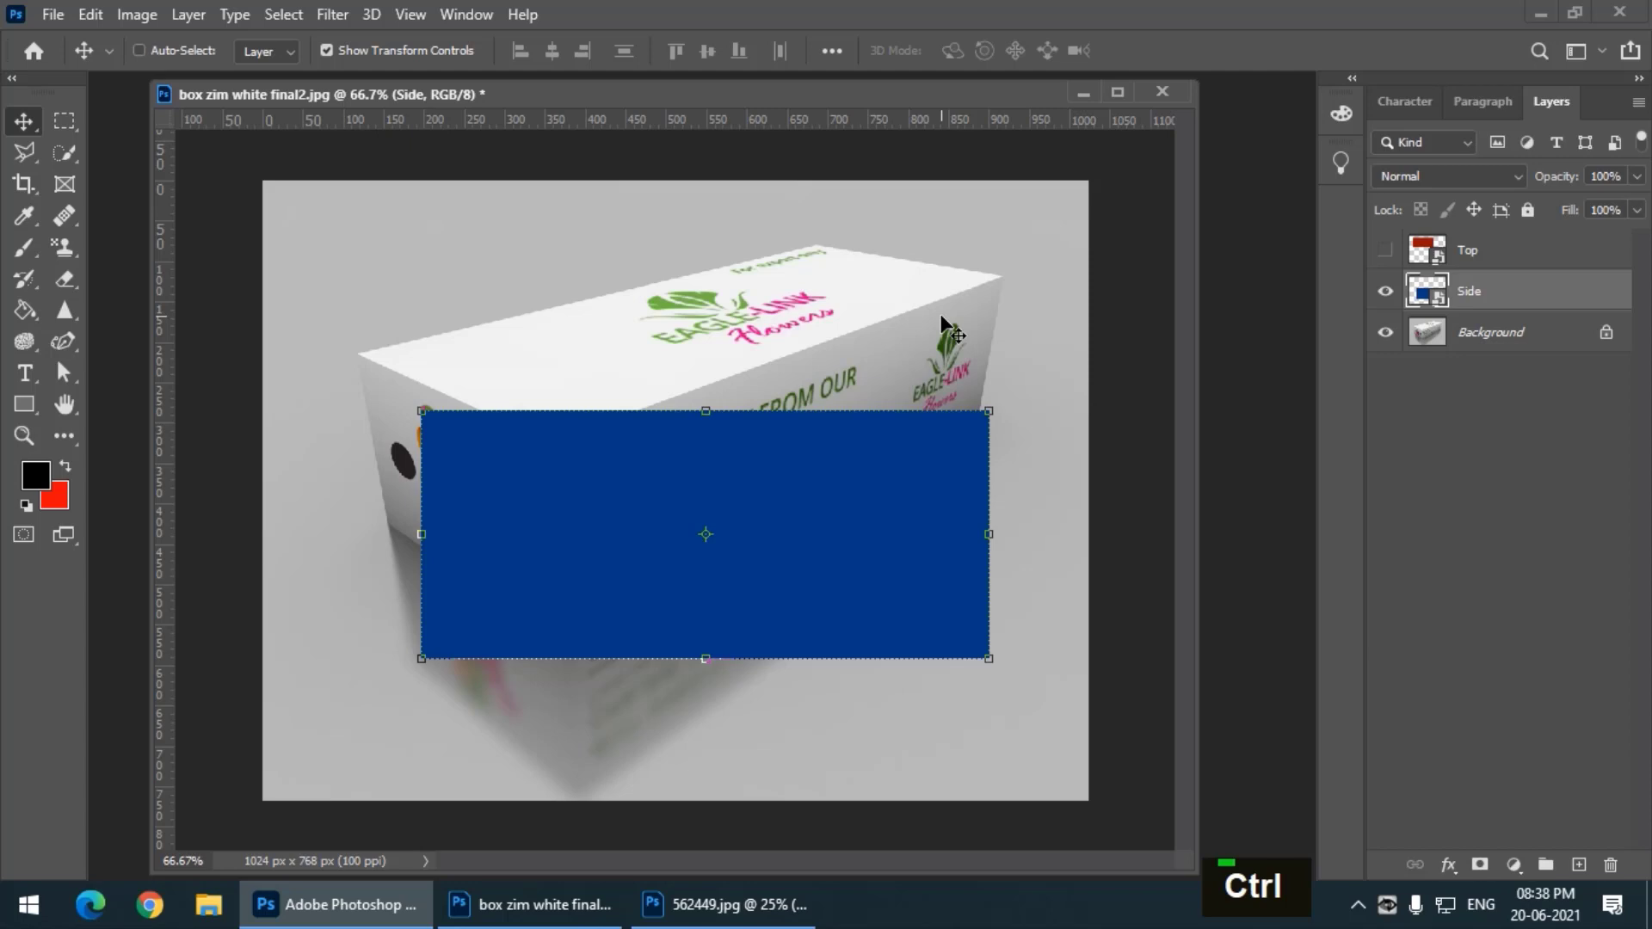
key("ctrl")
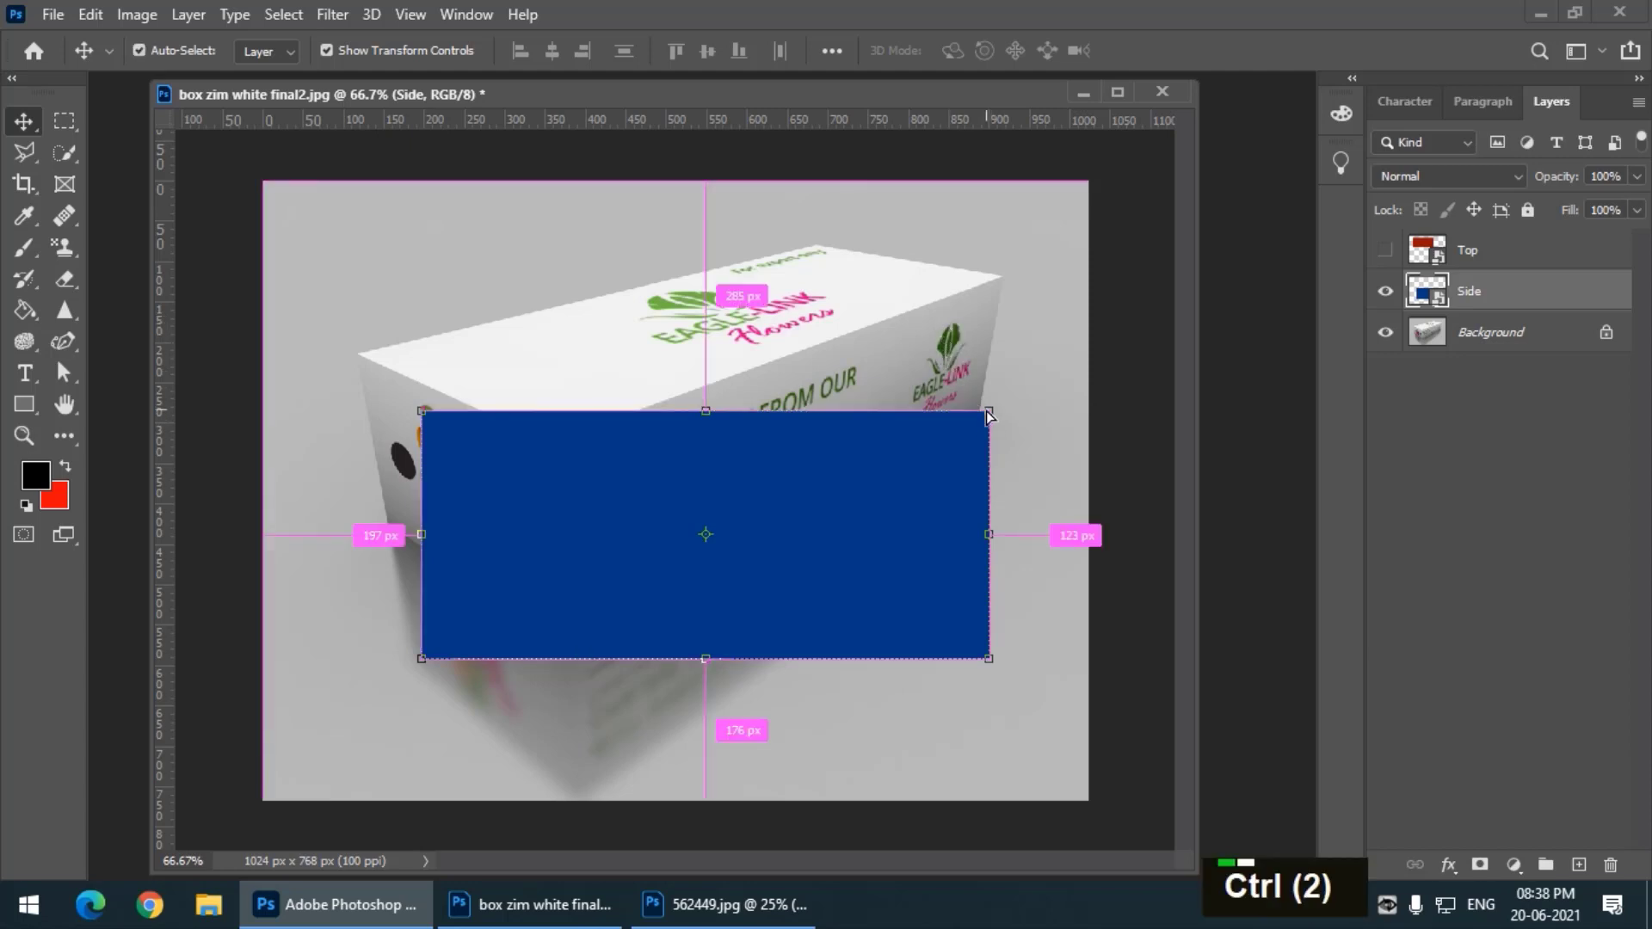
left_click_drag(988, 413, 1000, 277)
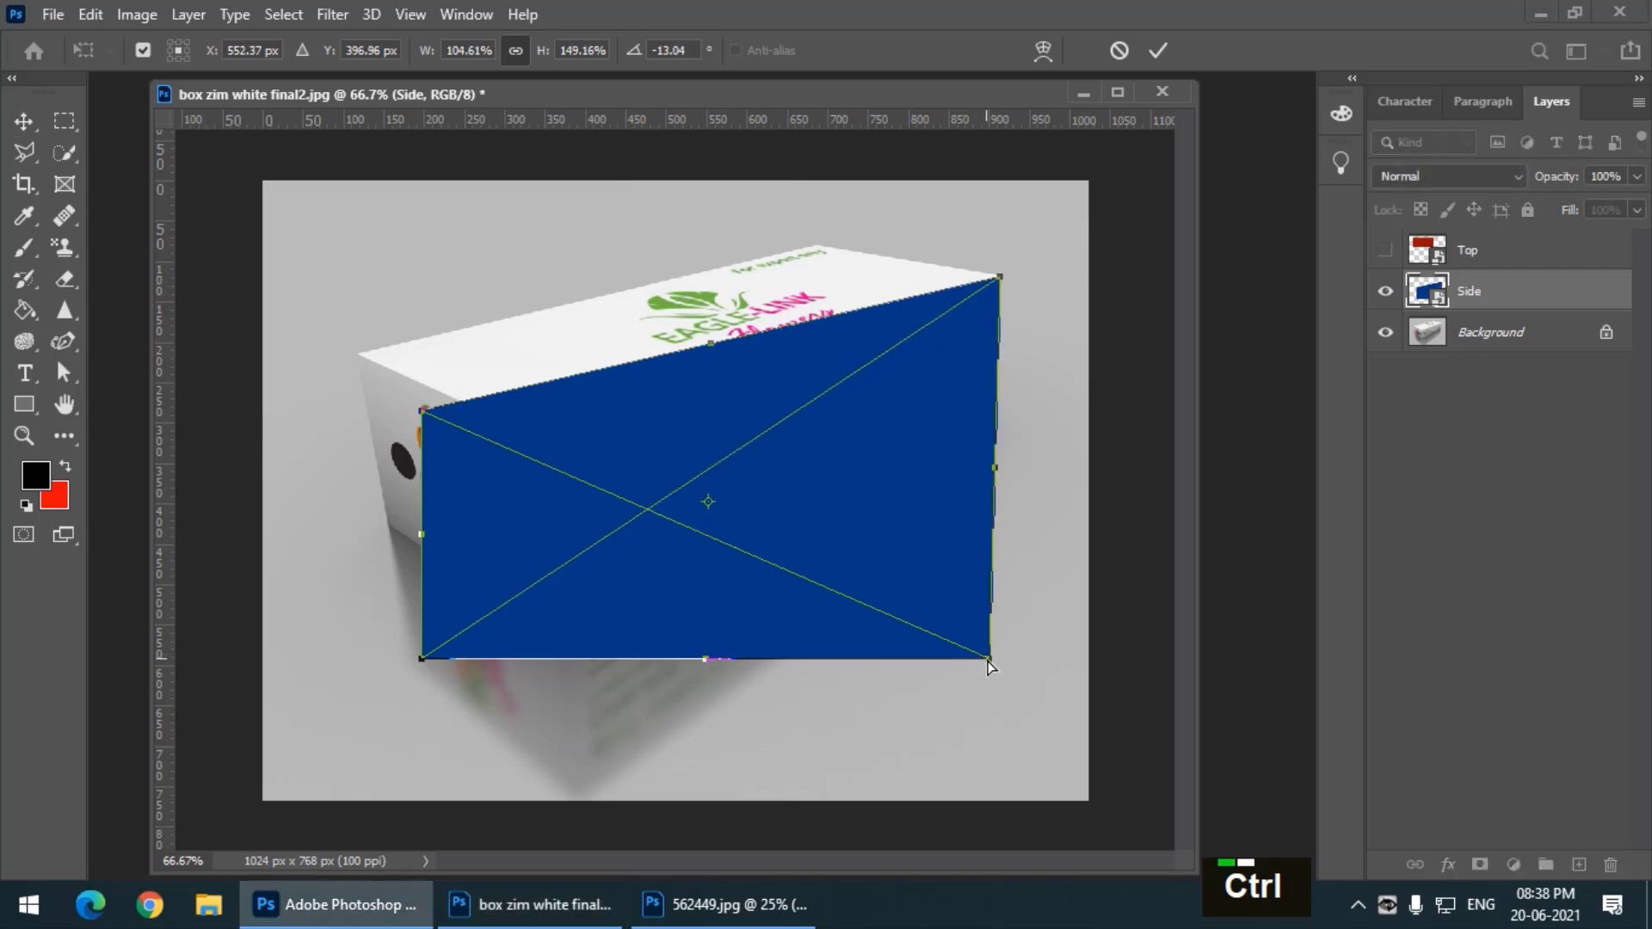
left_click_drag(988, 658, 979, 418)
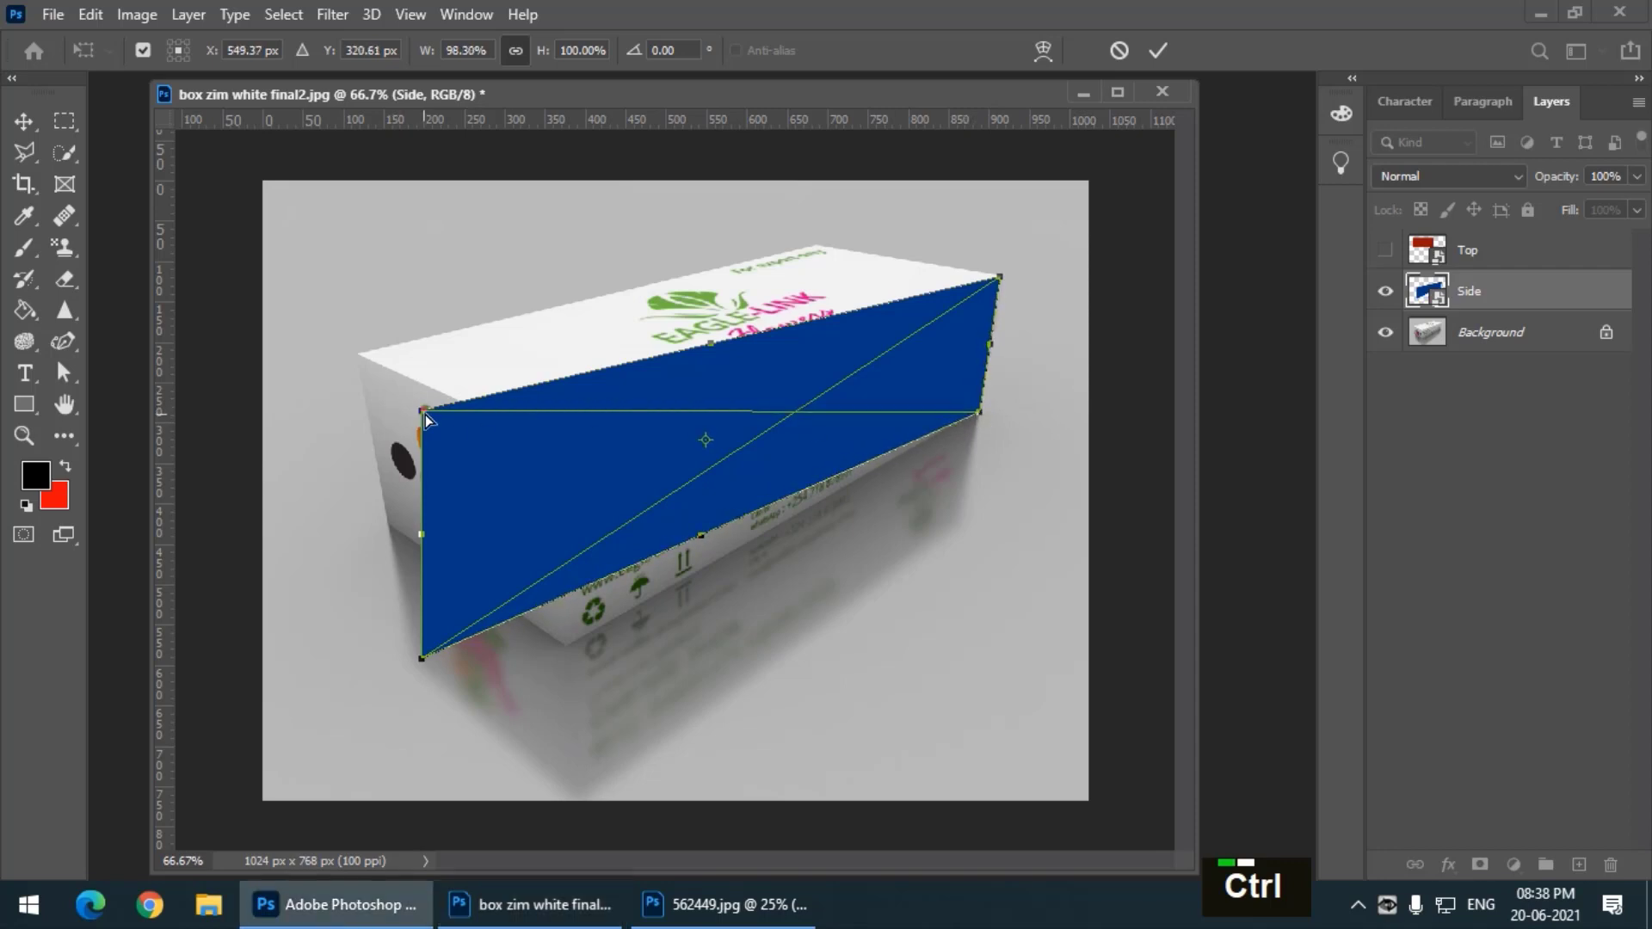
left_click_drag(423, 410, 558, 444)
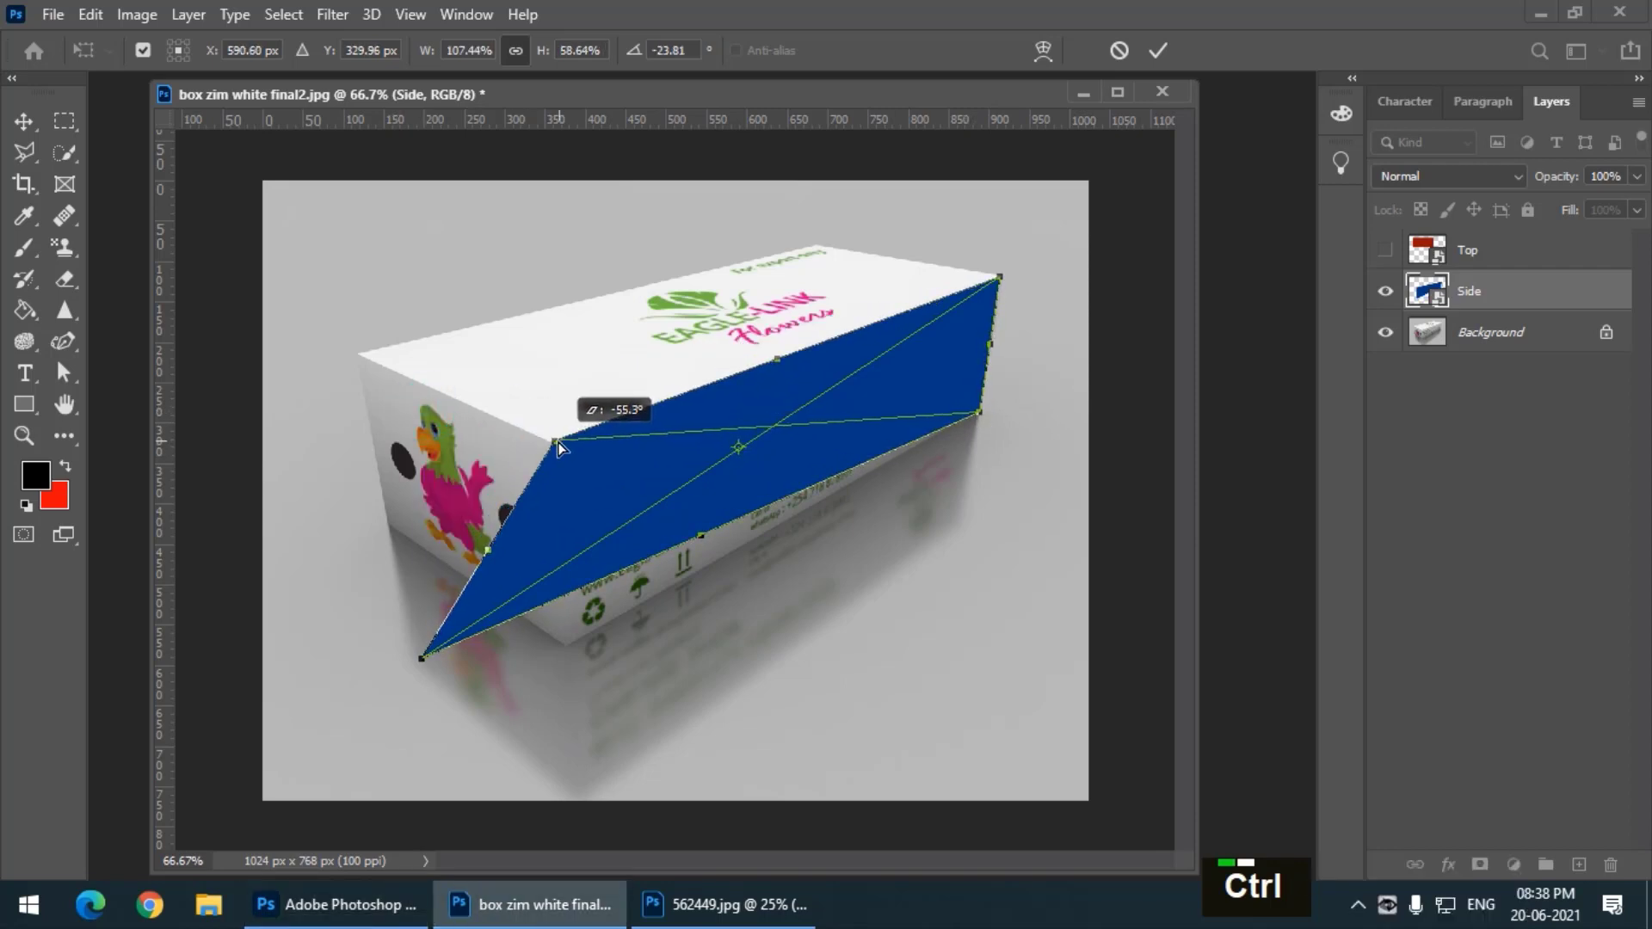
left_click_drag(428, 671, 570, 648)
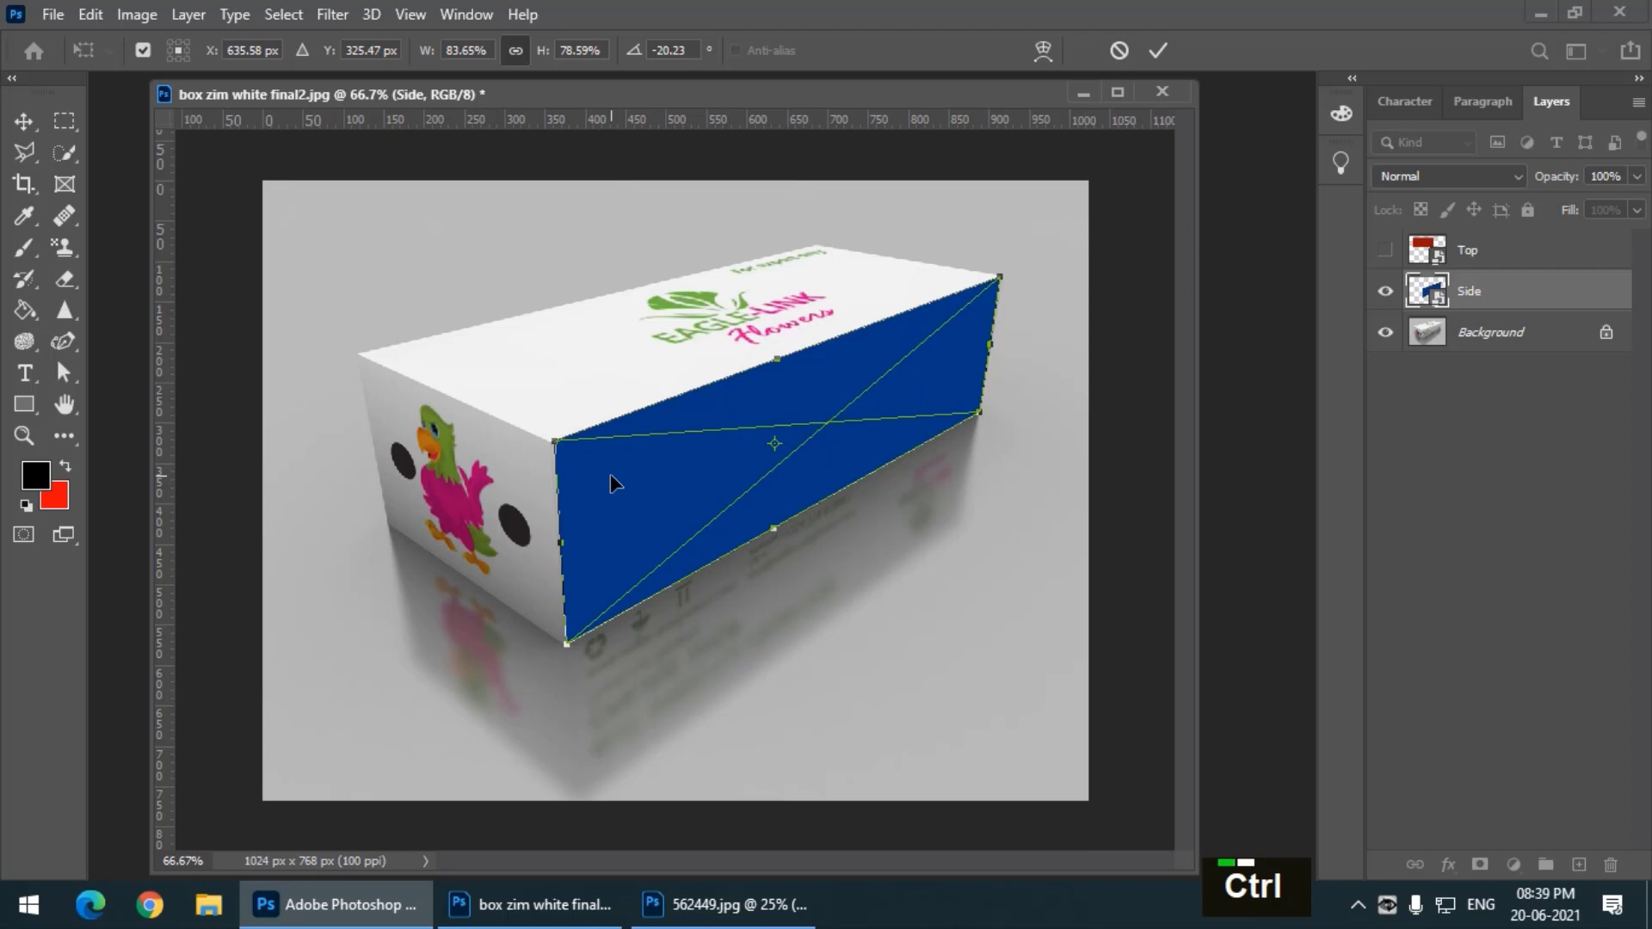
key("Escape")
Distort the blue Side rectangle so its two right-hand corners fit the far end of the box's long side.
left_click(91, 15)
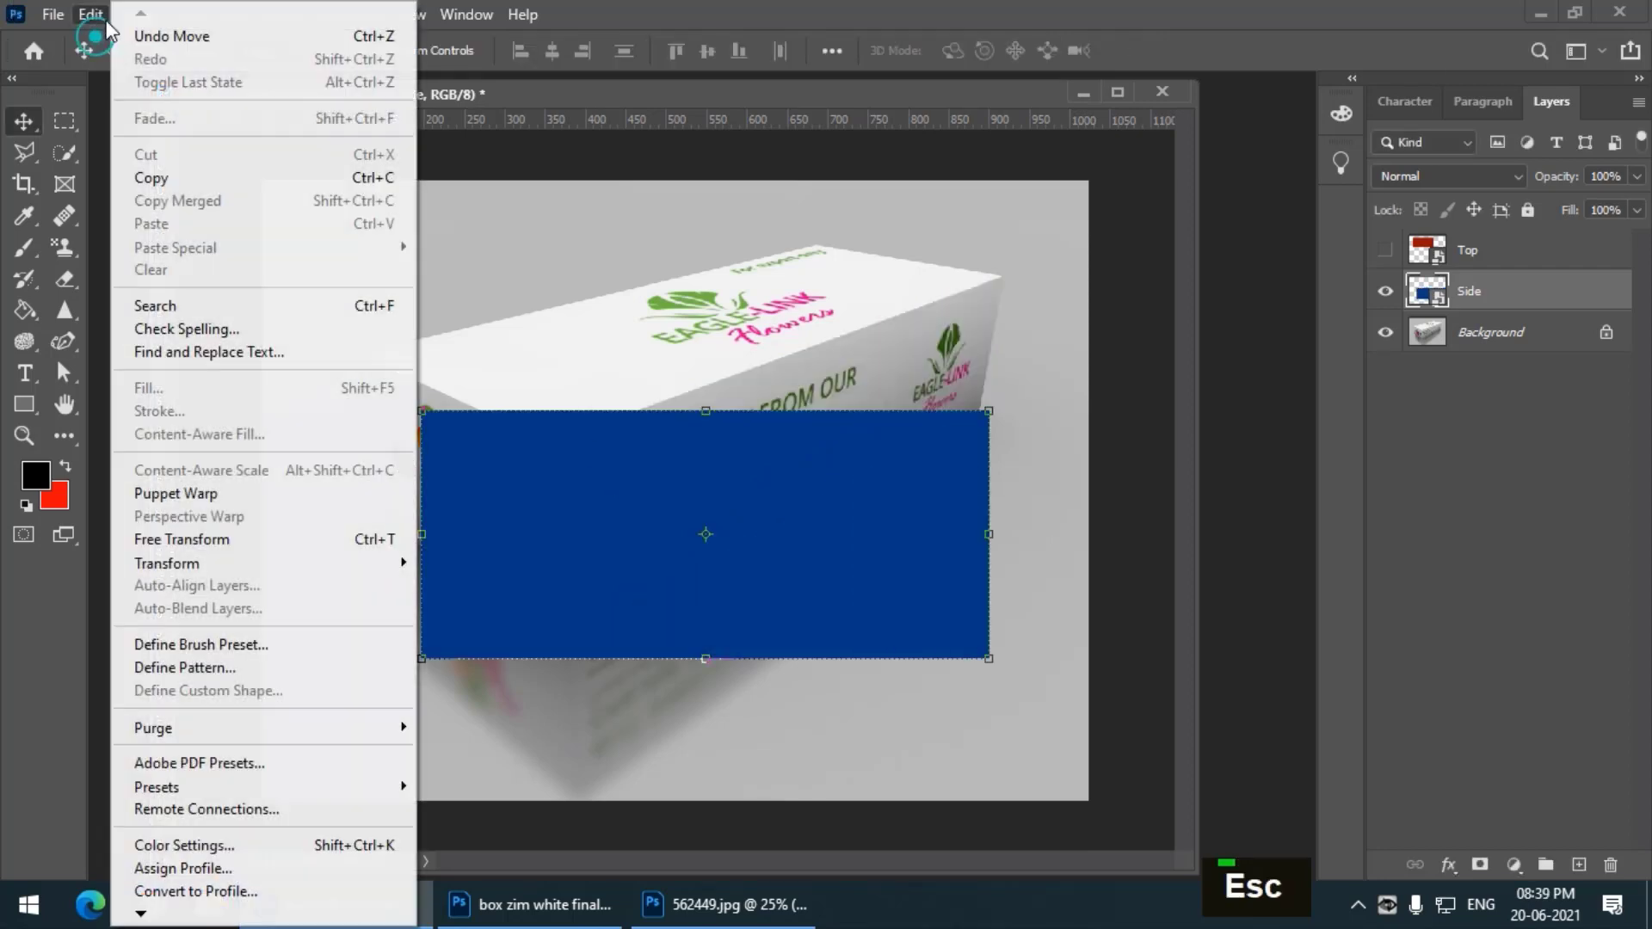
mouse_move(220, 565)
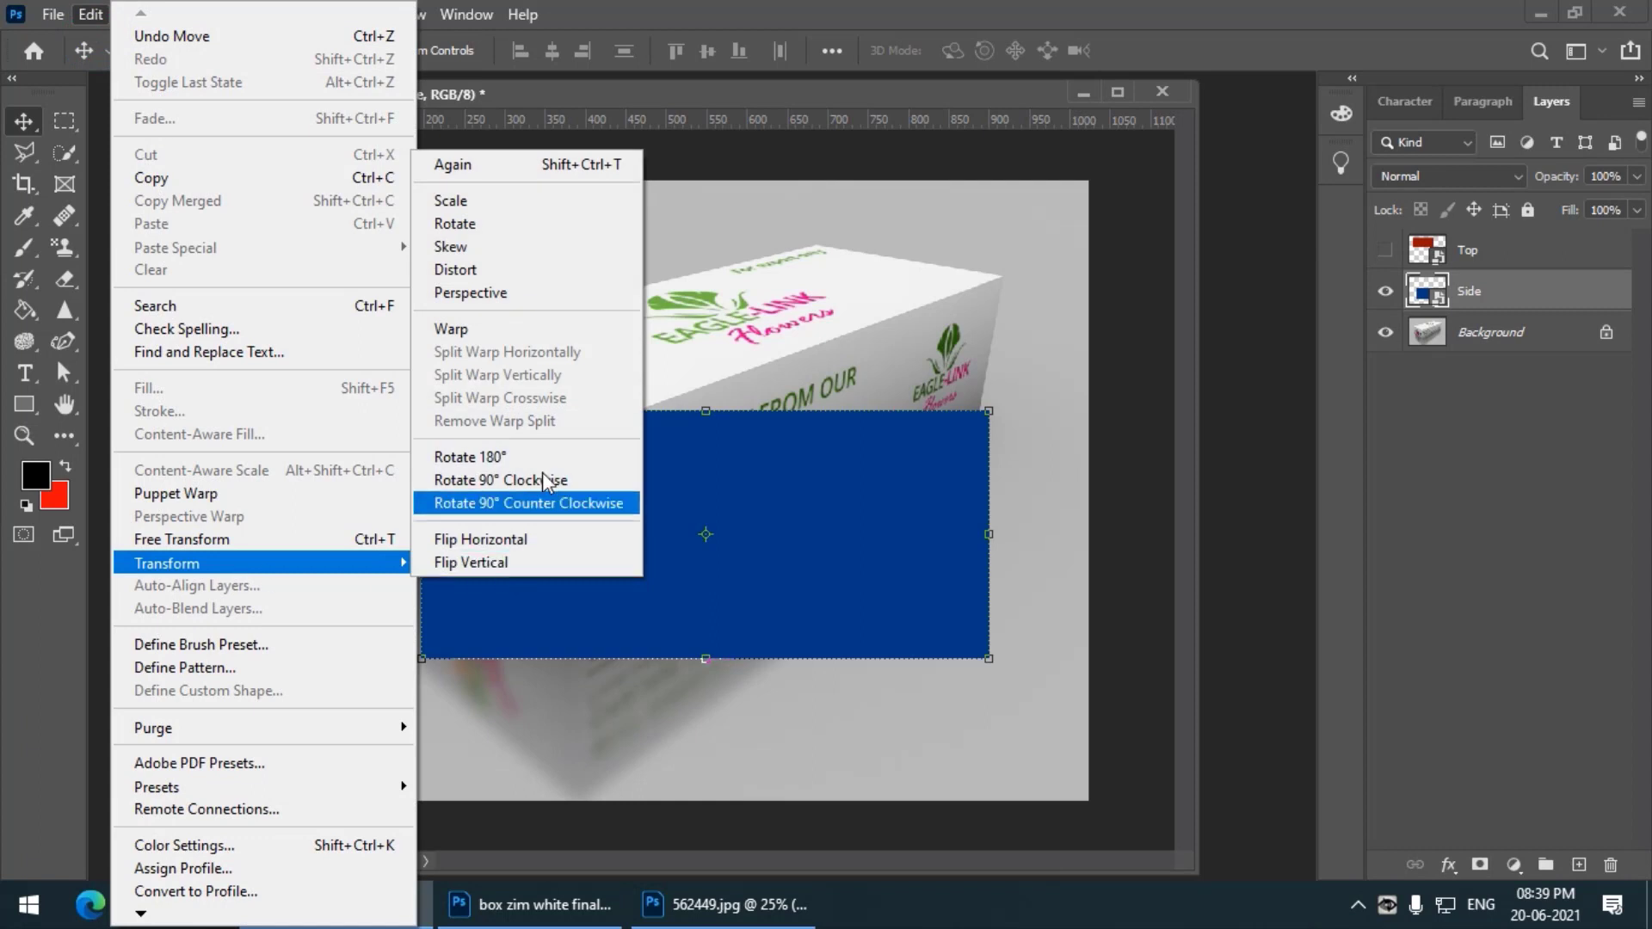
left_click(485, 268)
key("ctrl+equal")
key("ctrl+equal")
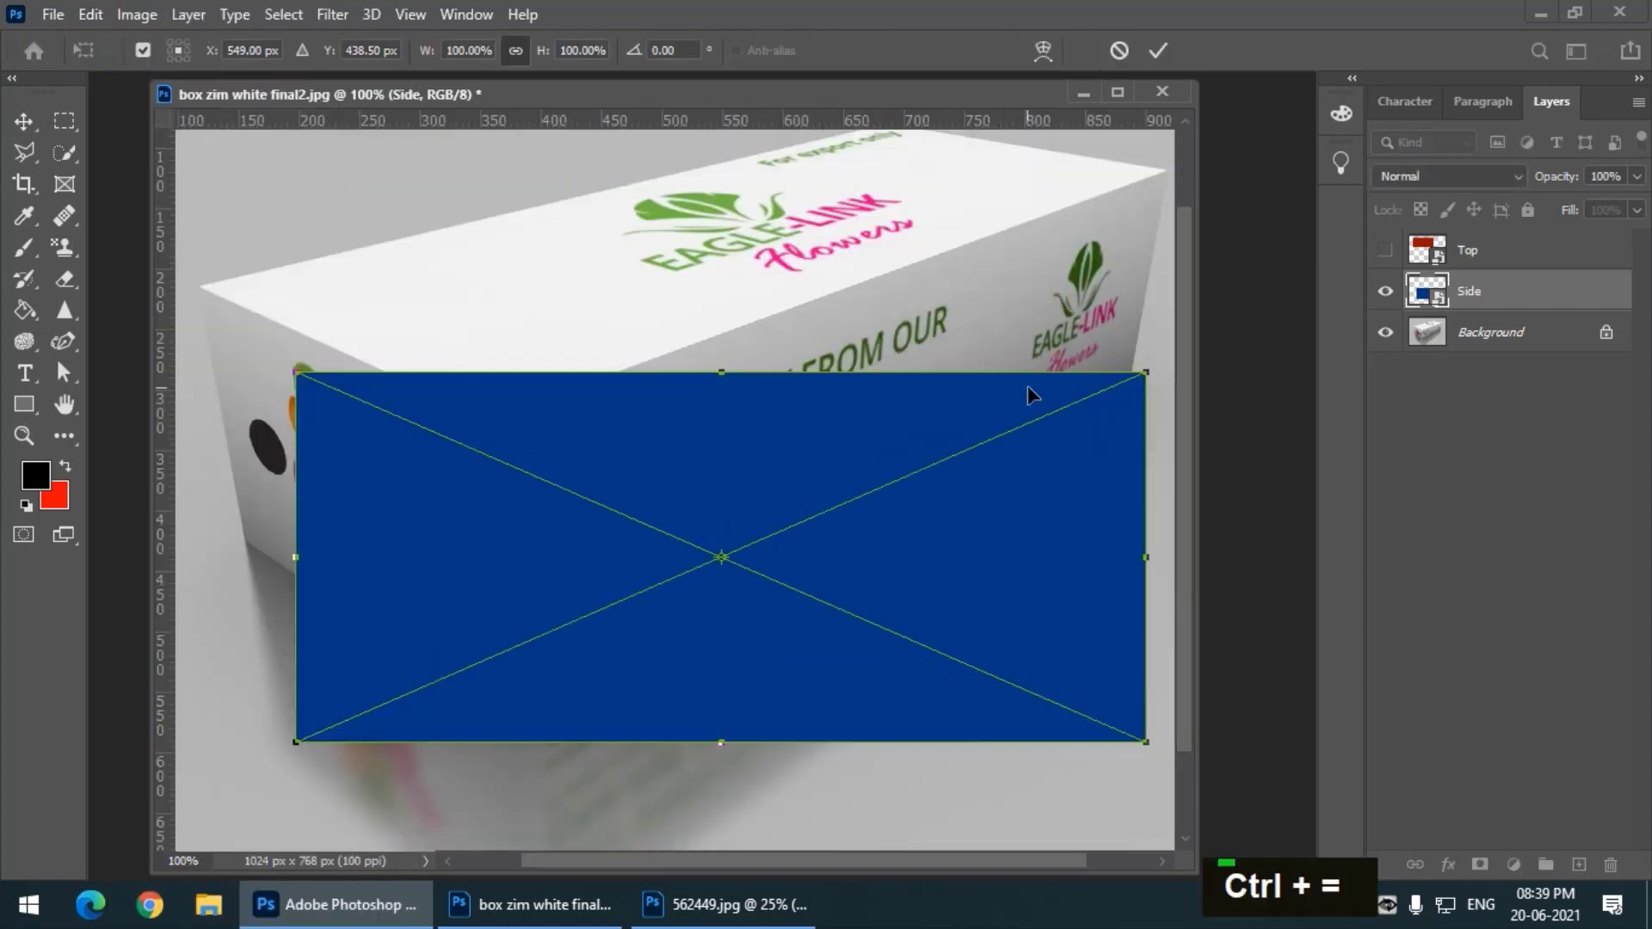
key("space")
left_click_drag(912, 291, 778, 338)
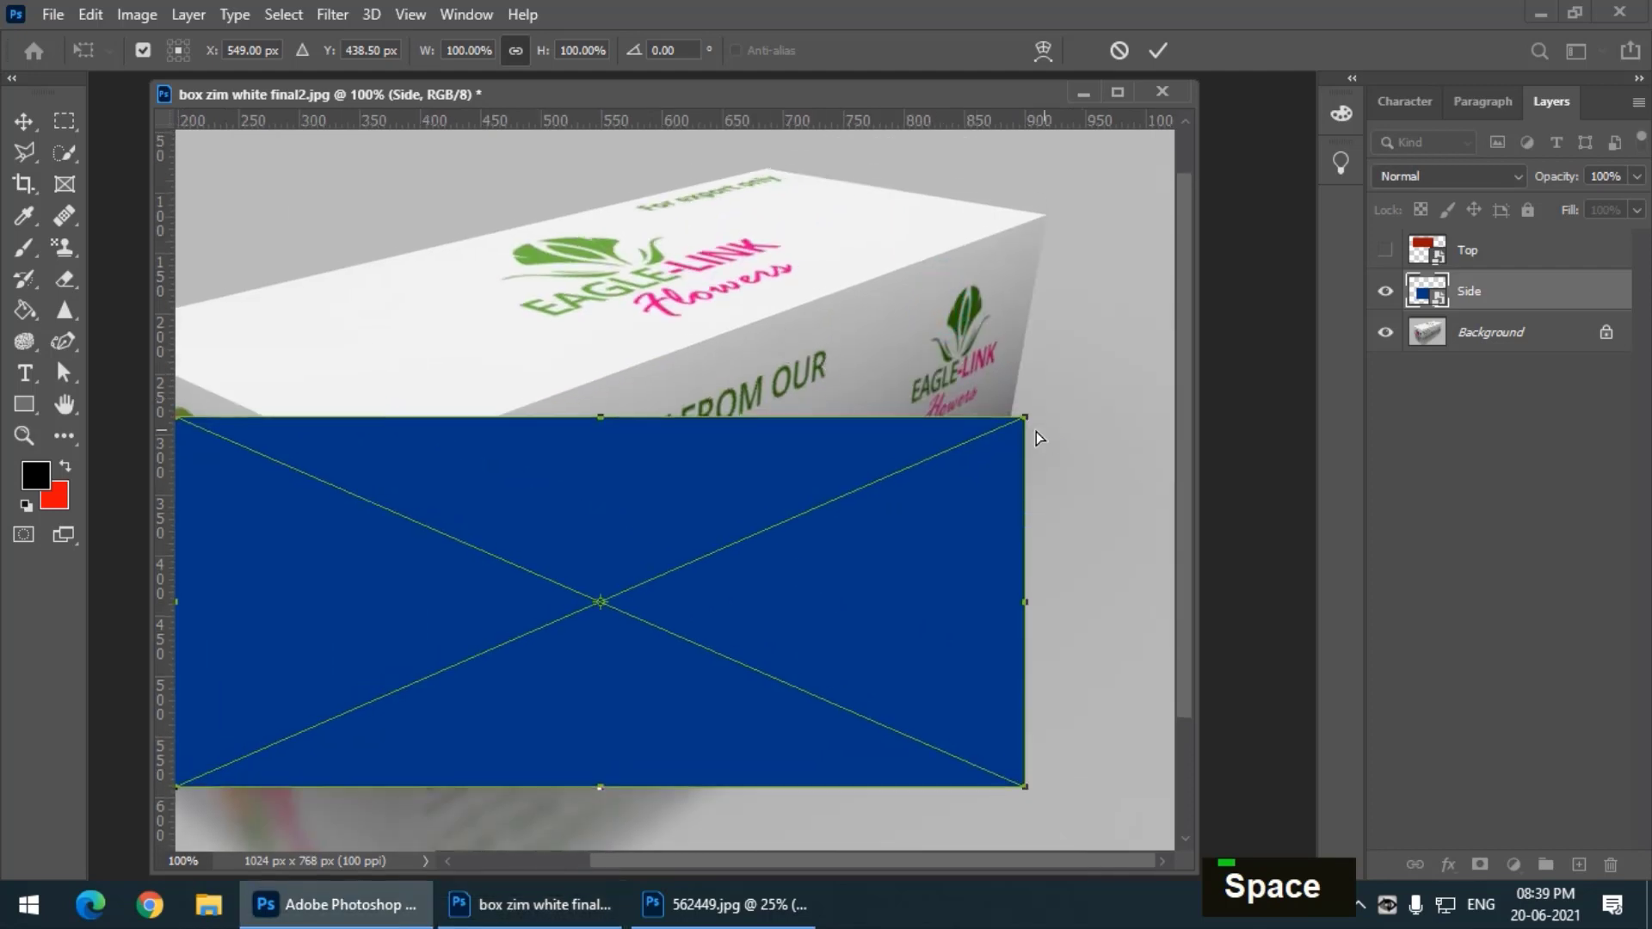
left_click_drag(1024, 418, 1045, 212)
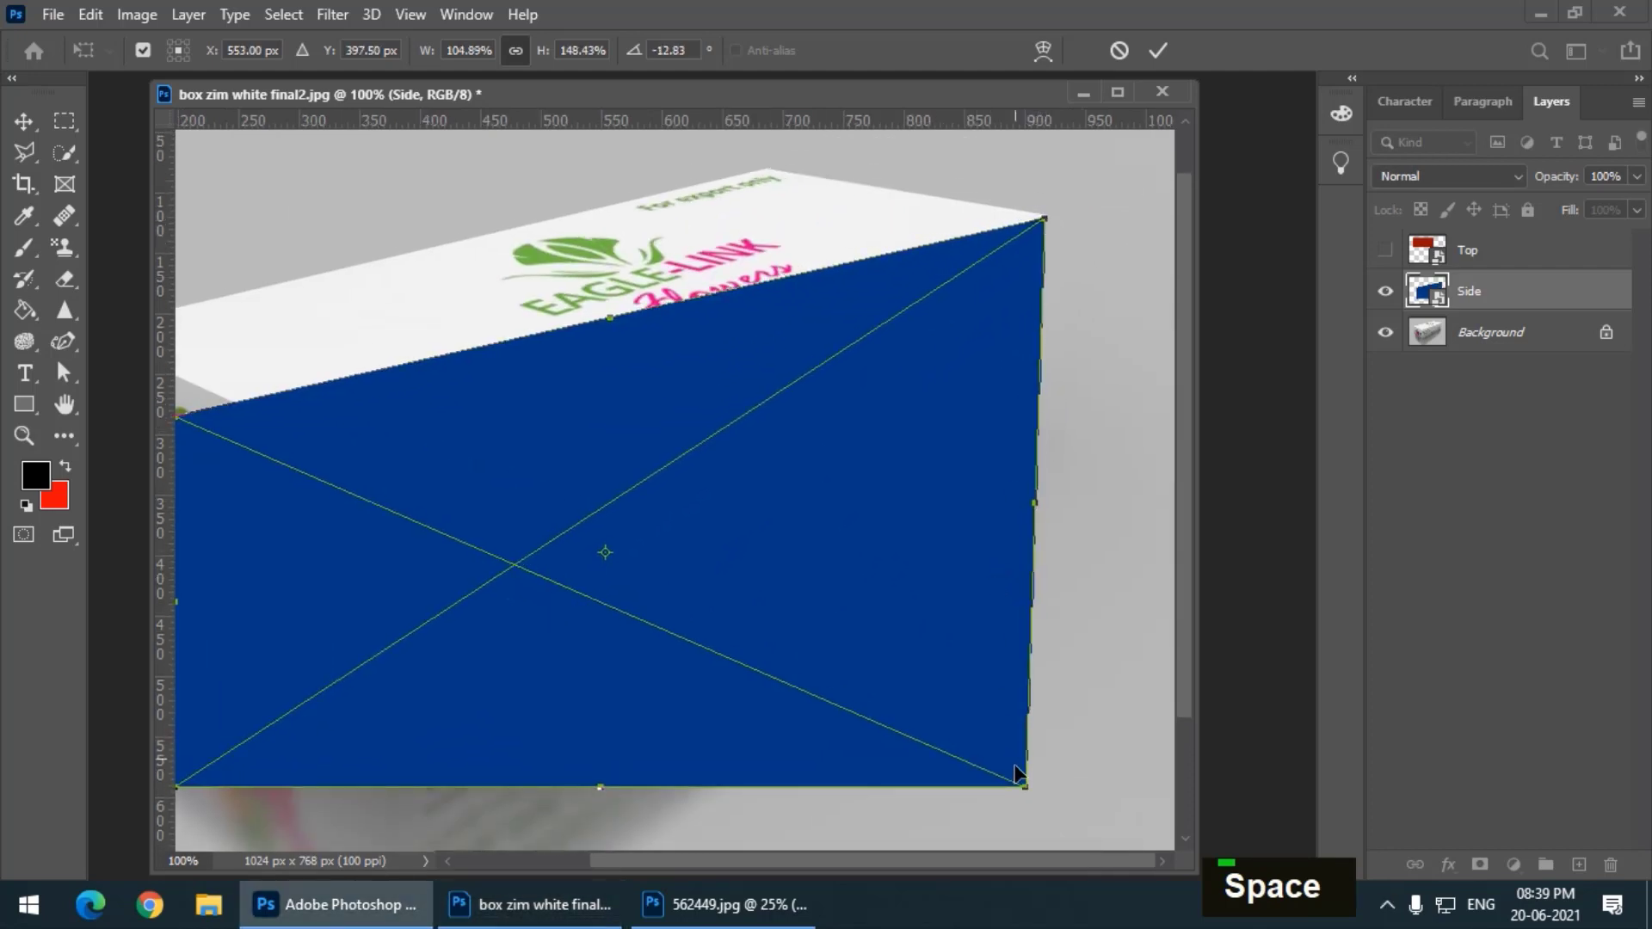
left_click_drag(1025, 785, 1010, 420)
Fit the Side rectangle's two left-hand corners to the near edge of the box's long side and apply the distortion.
key("space")
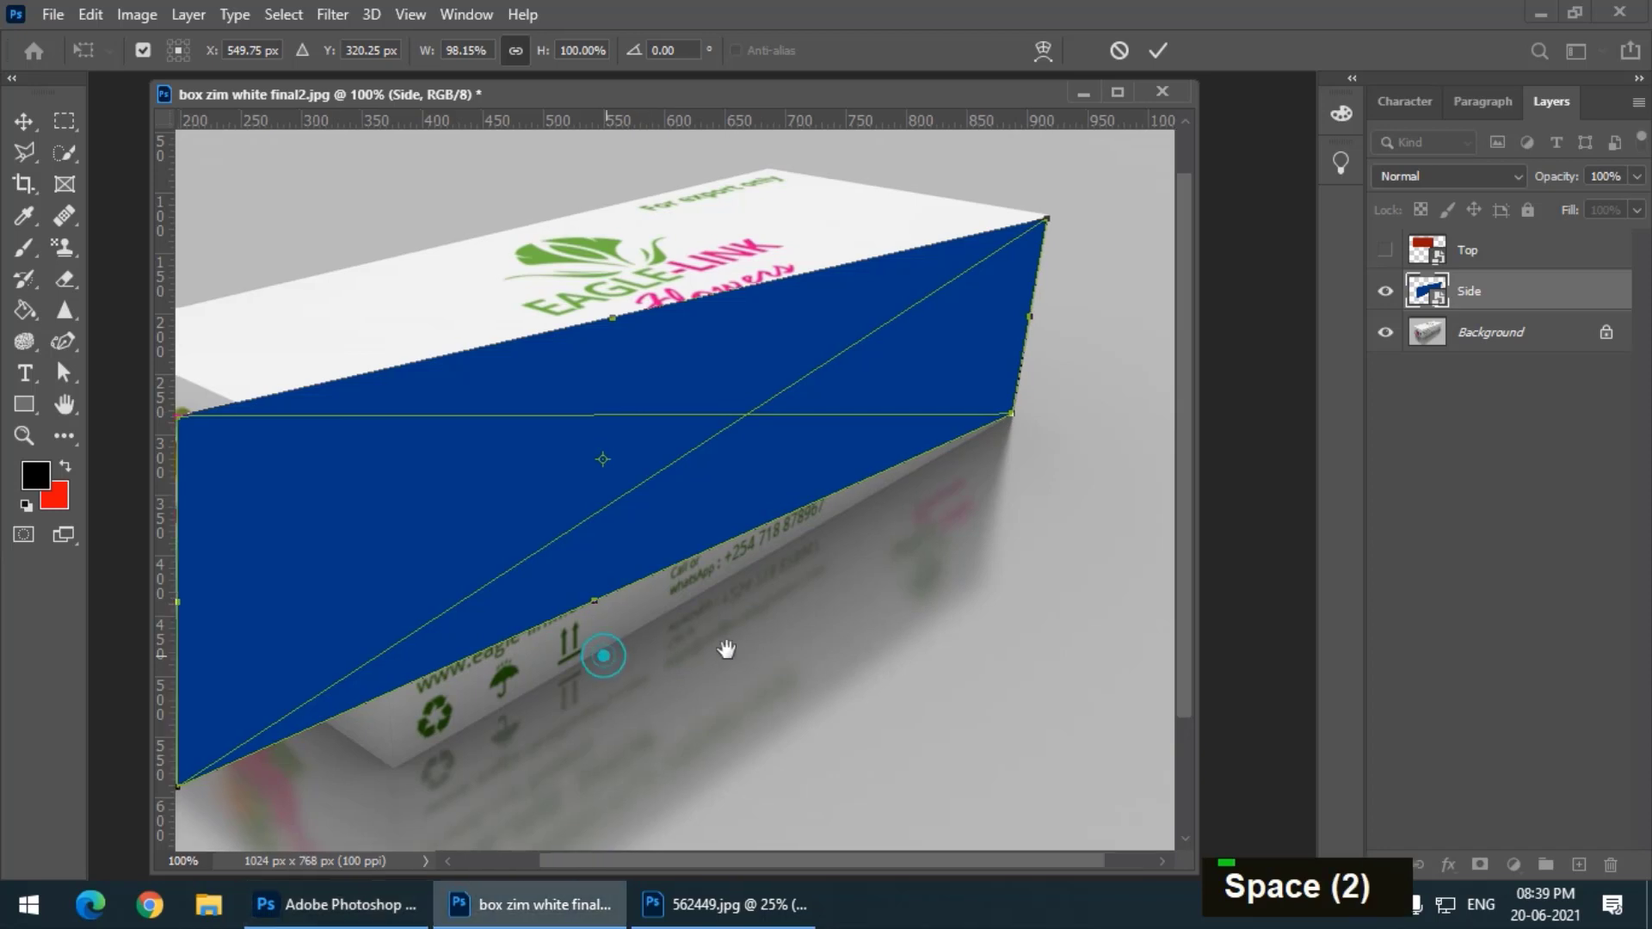
left_click_drag(726, 657, 898, 627)
key("space")
left_click_drag(415, 400, 613, 447)
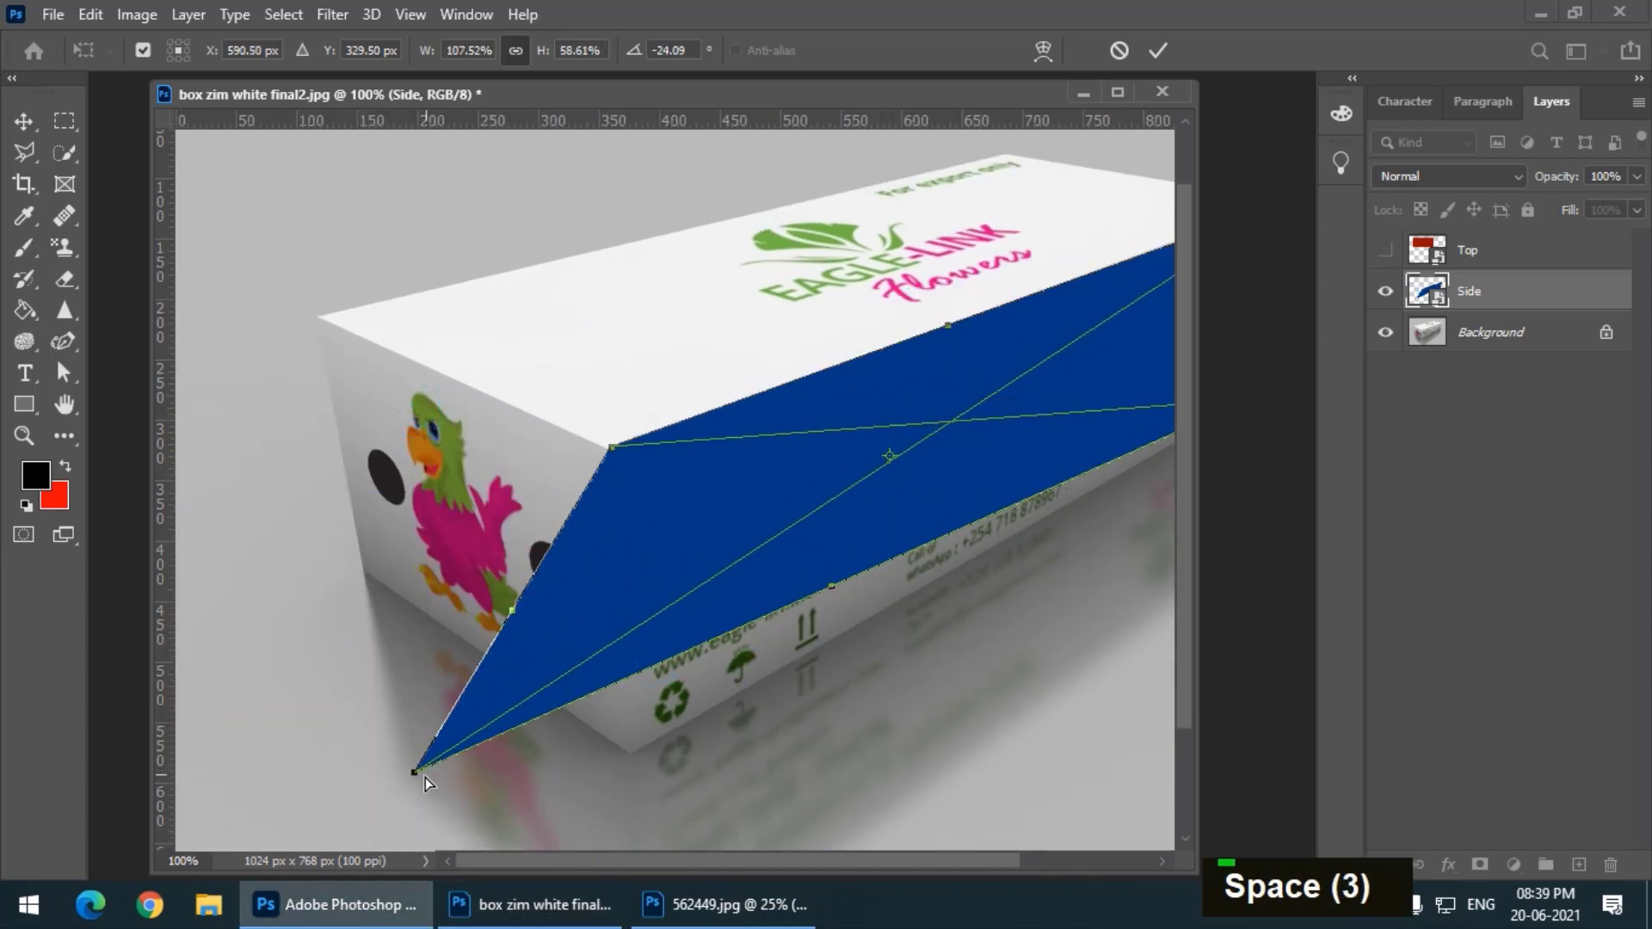
left_click_drag(416, 775, 639, 757)
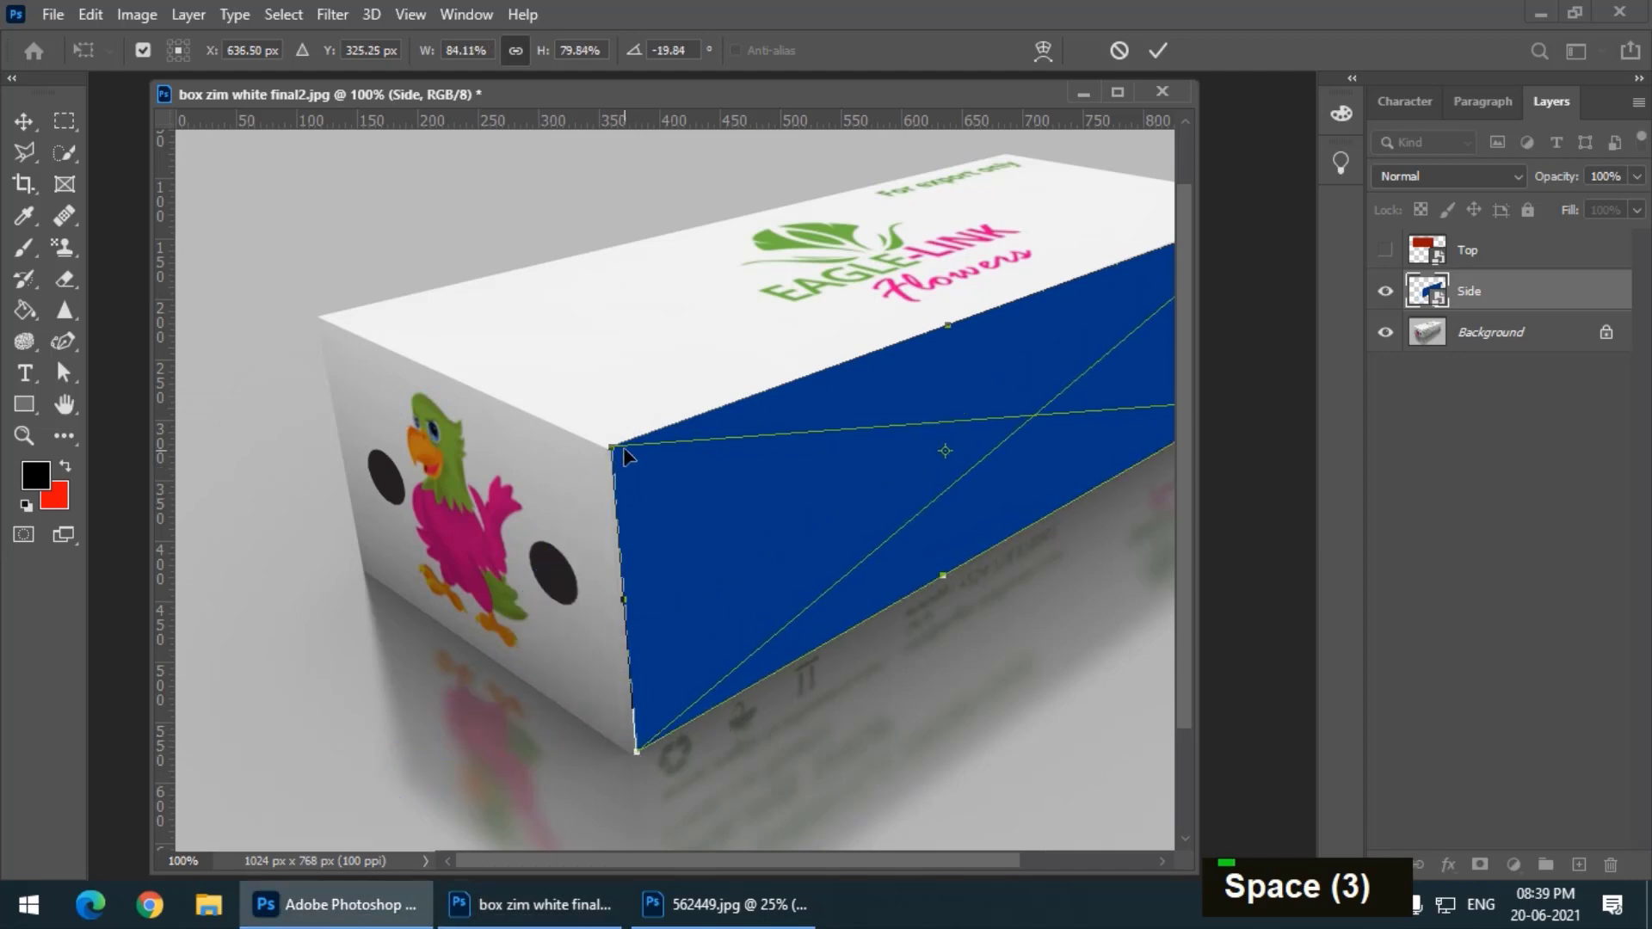
left_click_drag(612, 447, 610, 449)
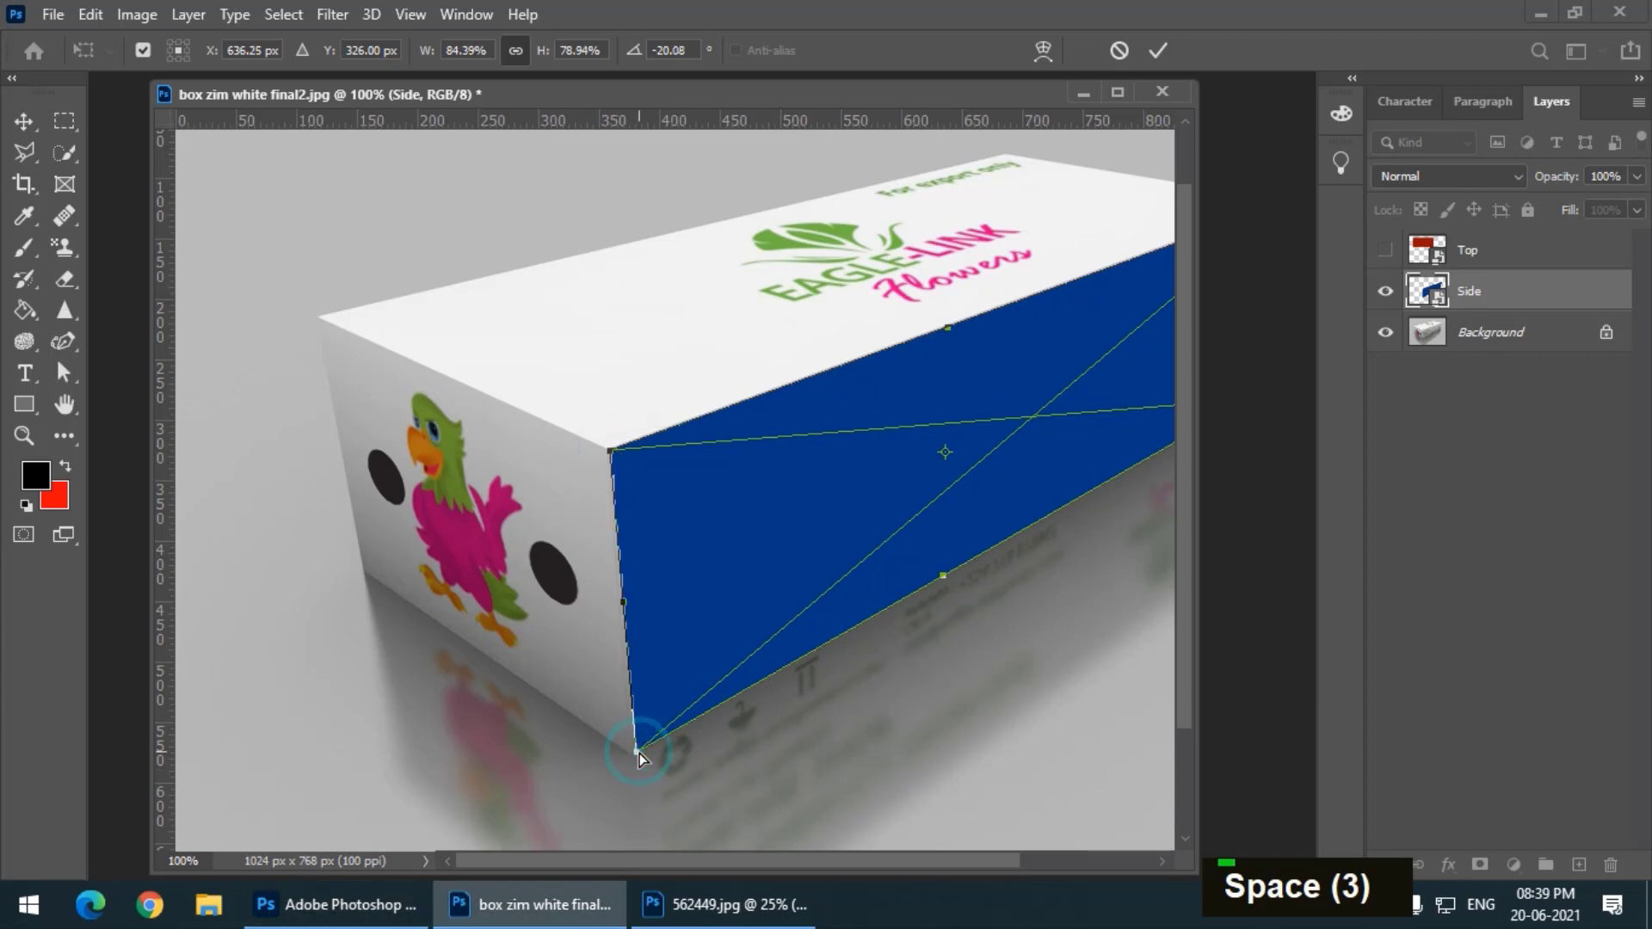
left_click_drag(638, 752, 634, 752)
key("Return")
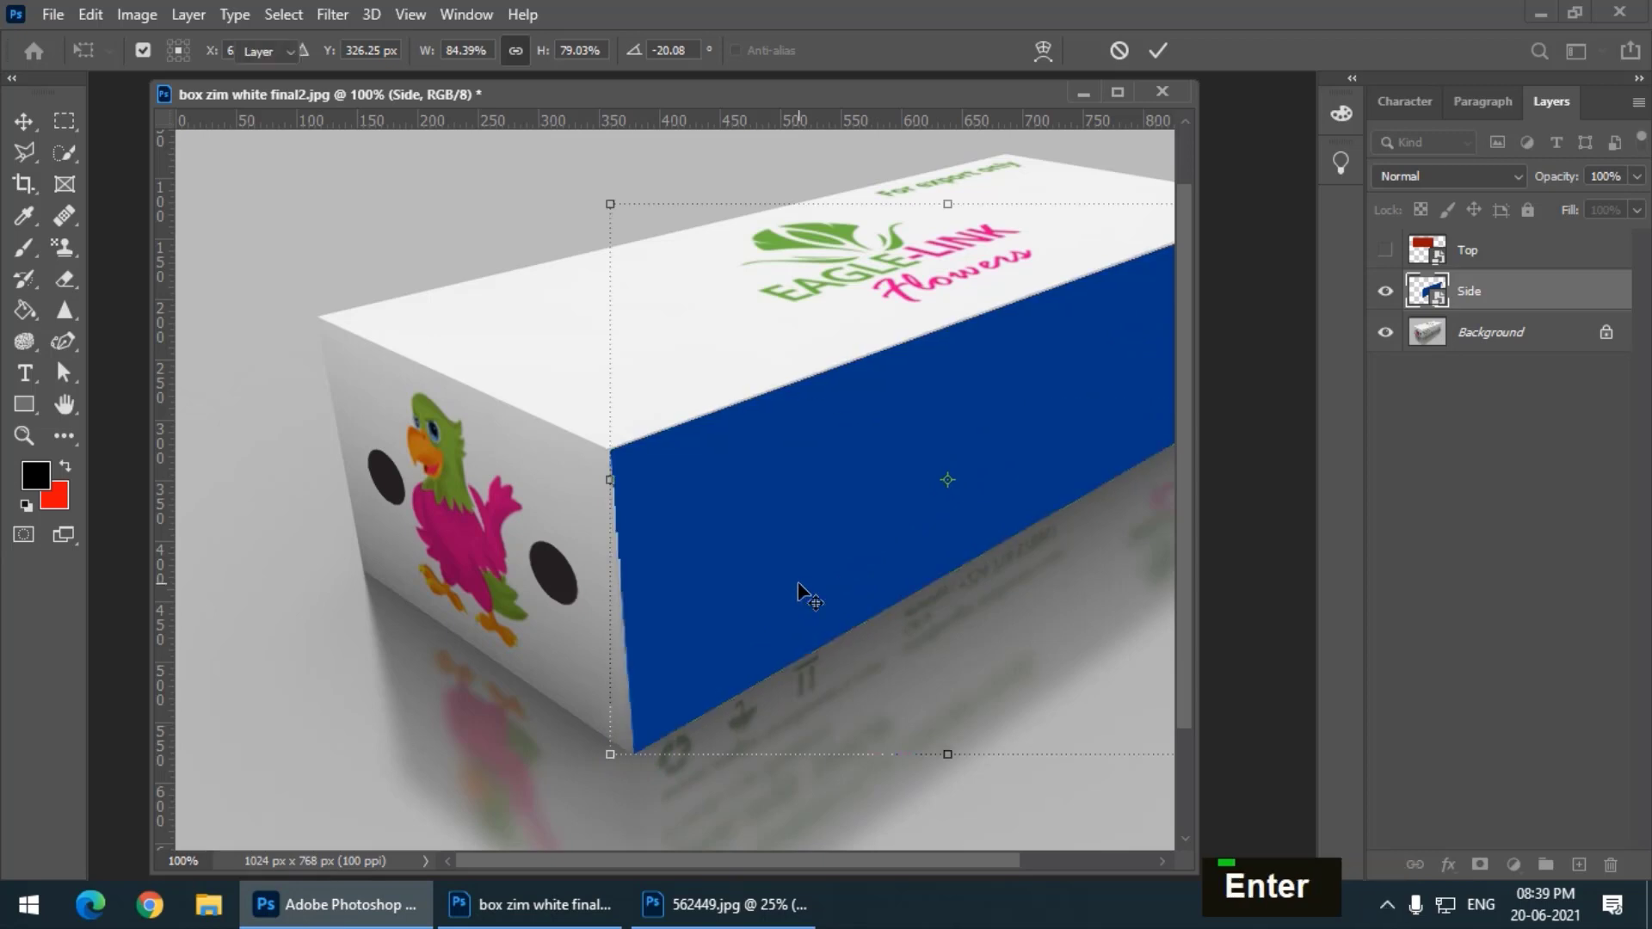
key("ctrl+minus")
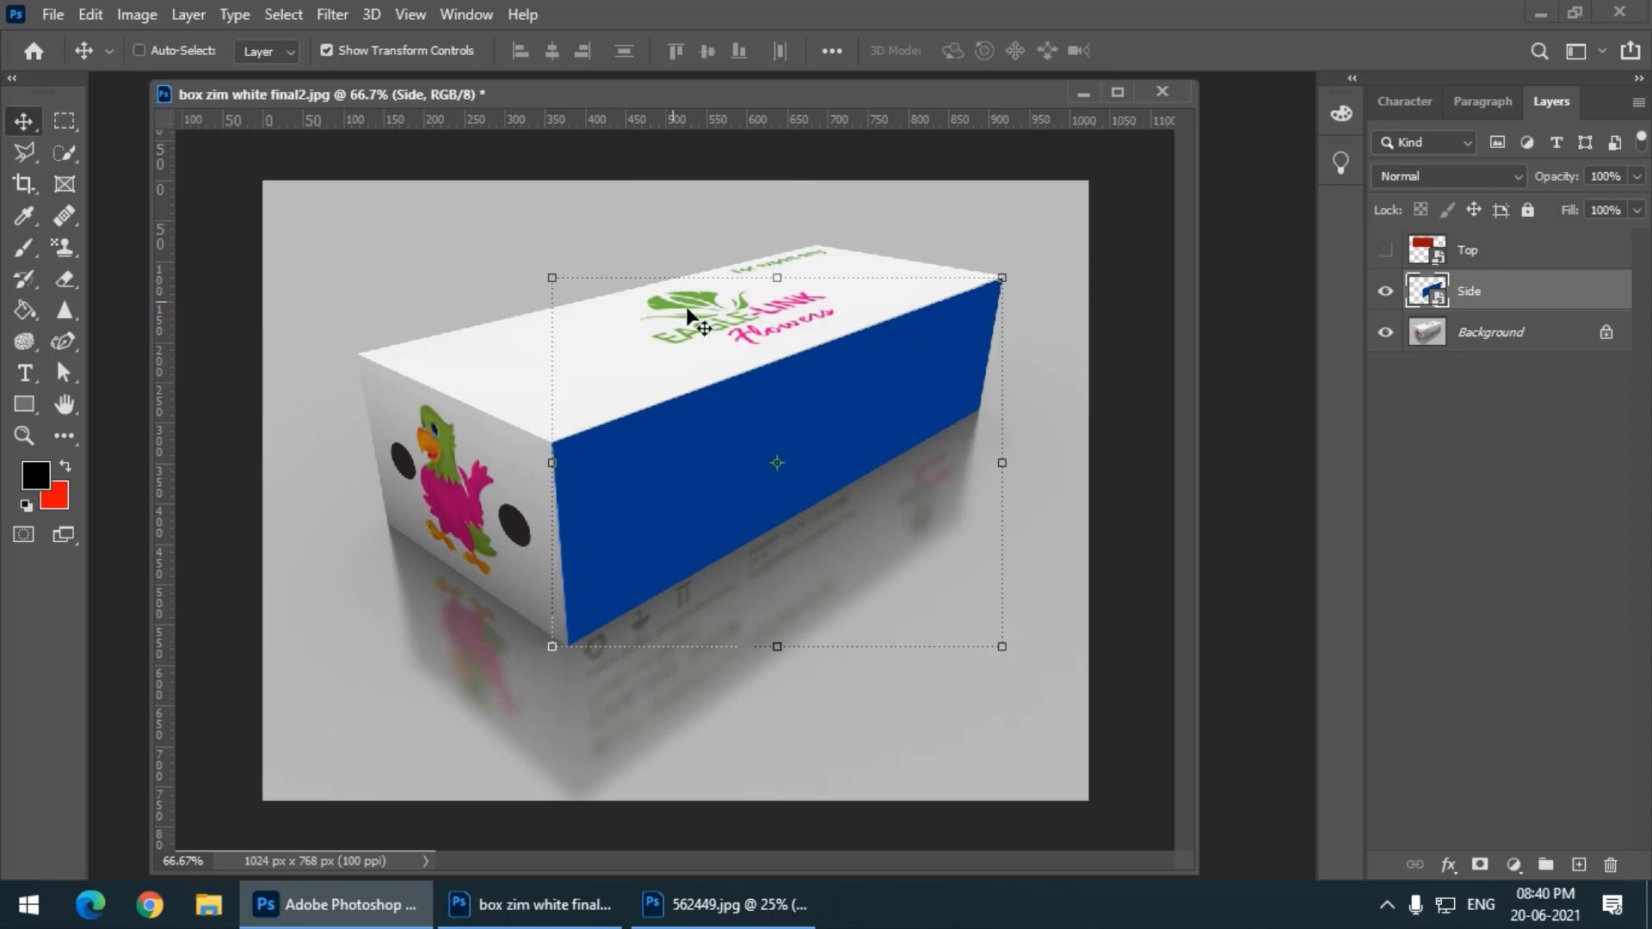
Show and select the Top layer, and distort the red rectangle's lower-right corner onto the right corner of the box's top face.
left_click(1385, 250)
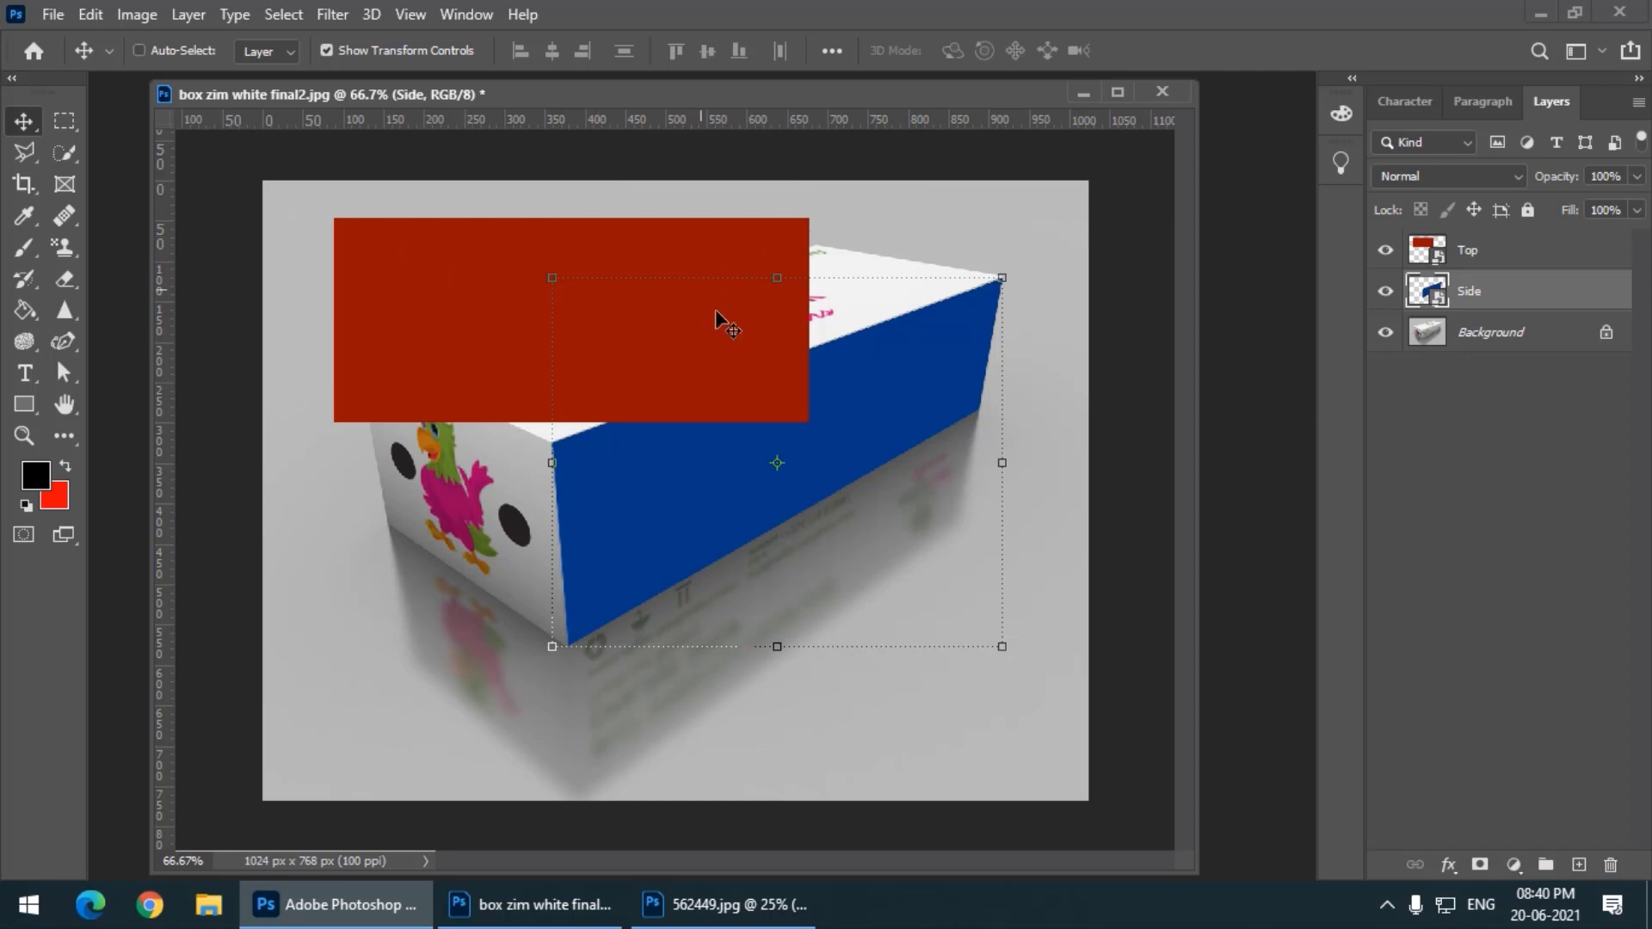
right_click(737, 339)
left_click(755, 340)
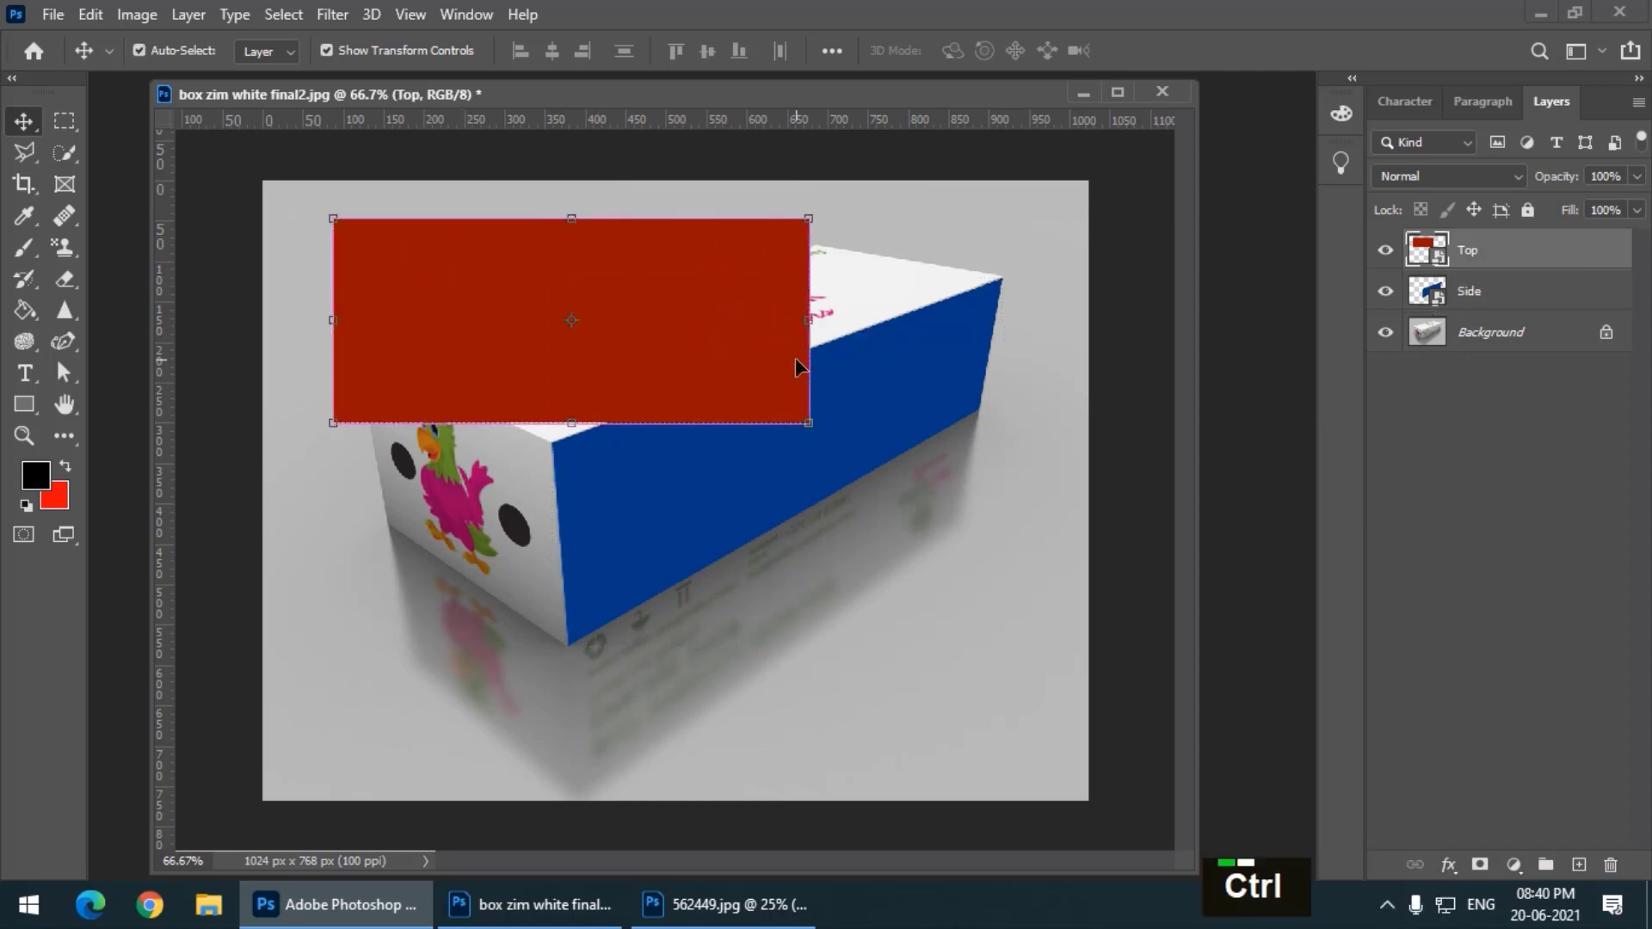
key("ctrl+equal")
left_click_drag(911, 490, 682, 704)
key("space")
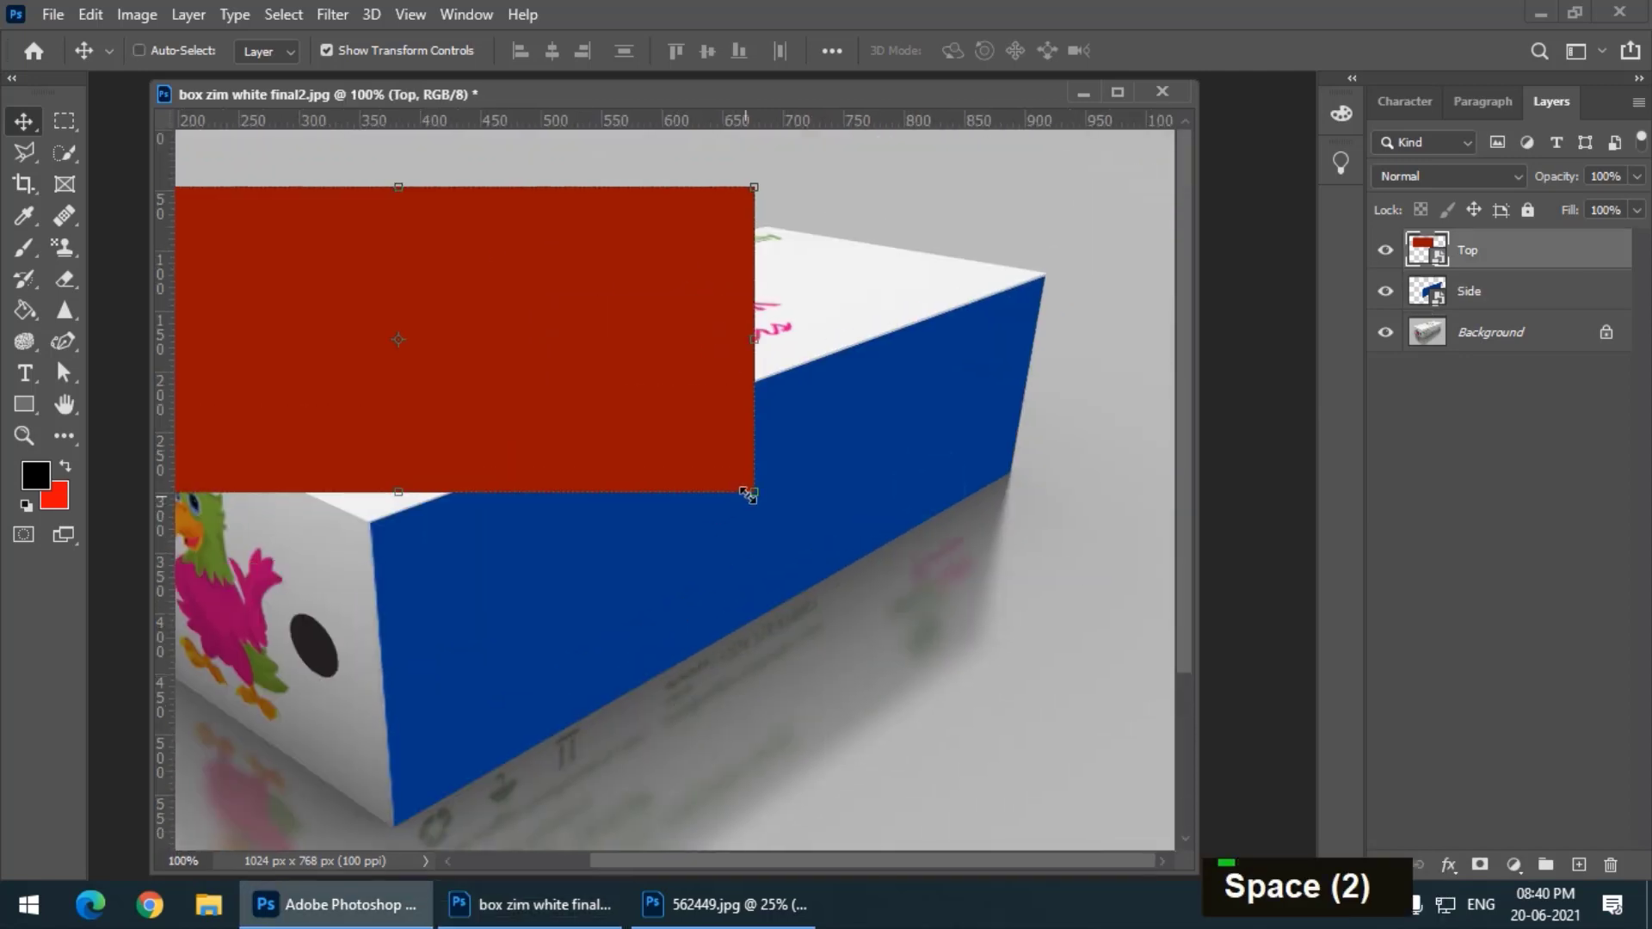
key("ctrl")
left_click_drag(756, 497, 1043, 277)
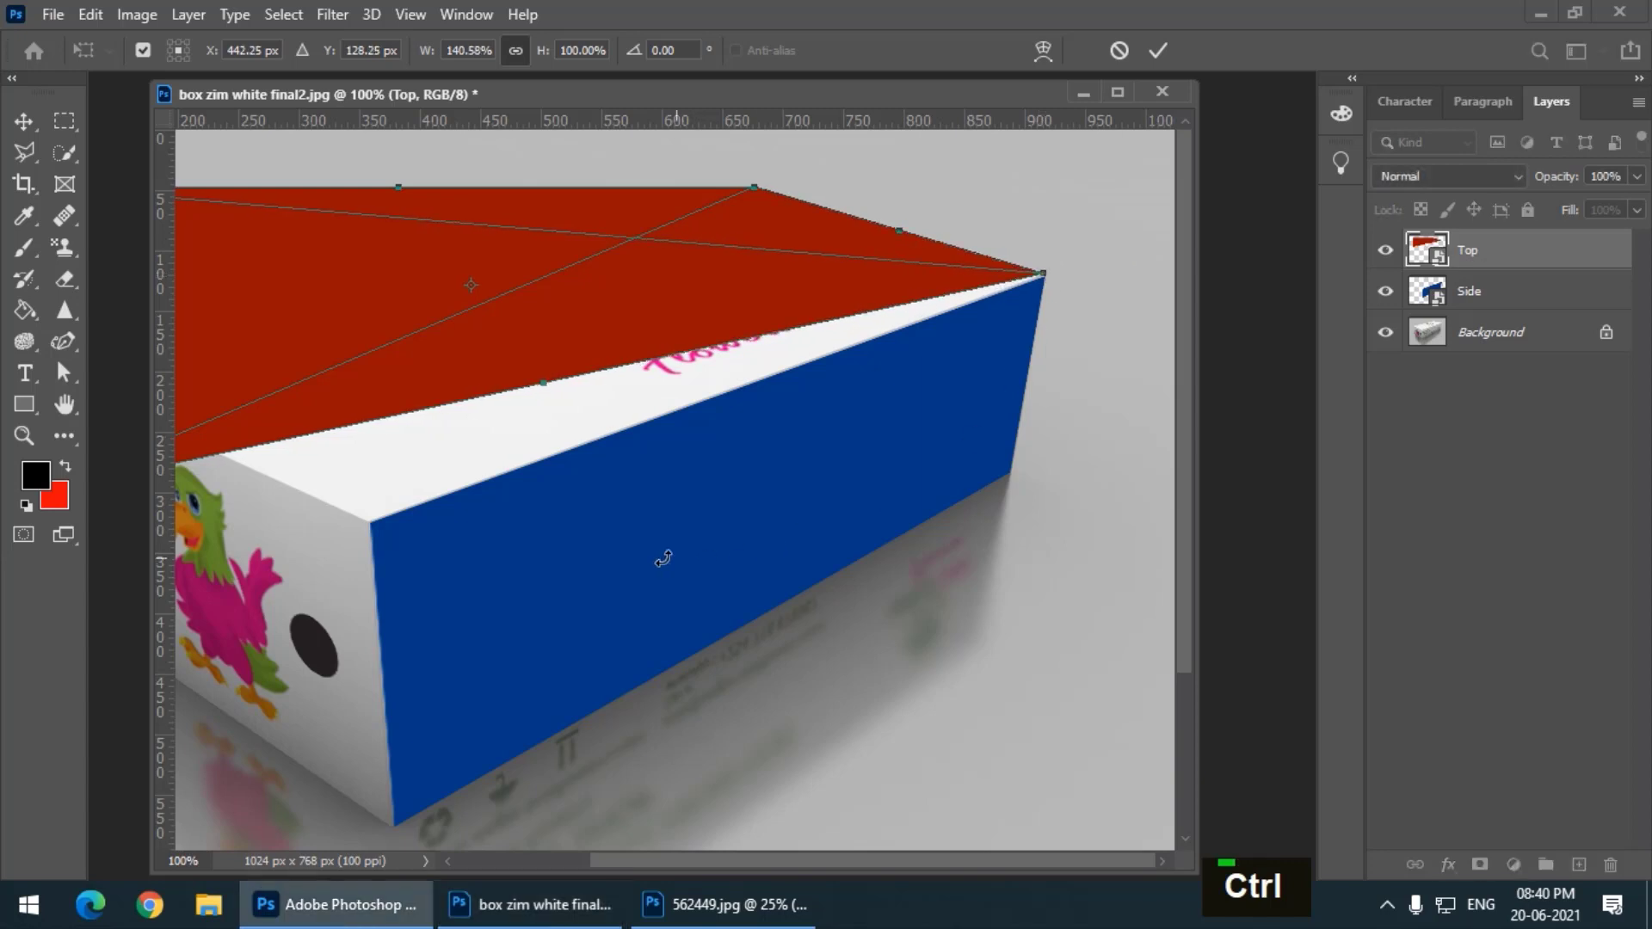
Distort the red rectangle's two left-hand corners onto the front and left corners of the box's top face.
left_click_drag(637, 541, 876, 526)
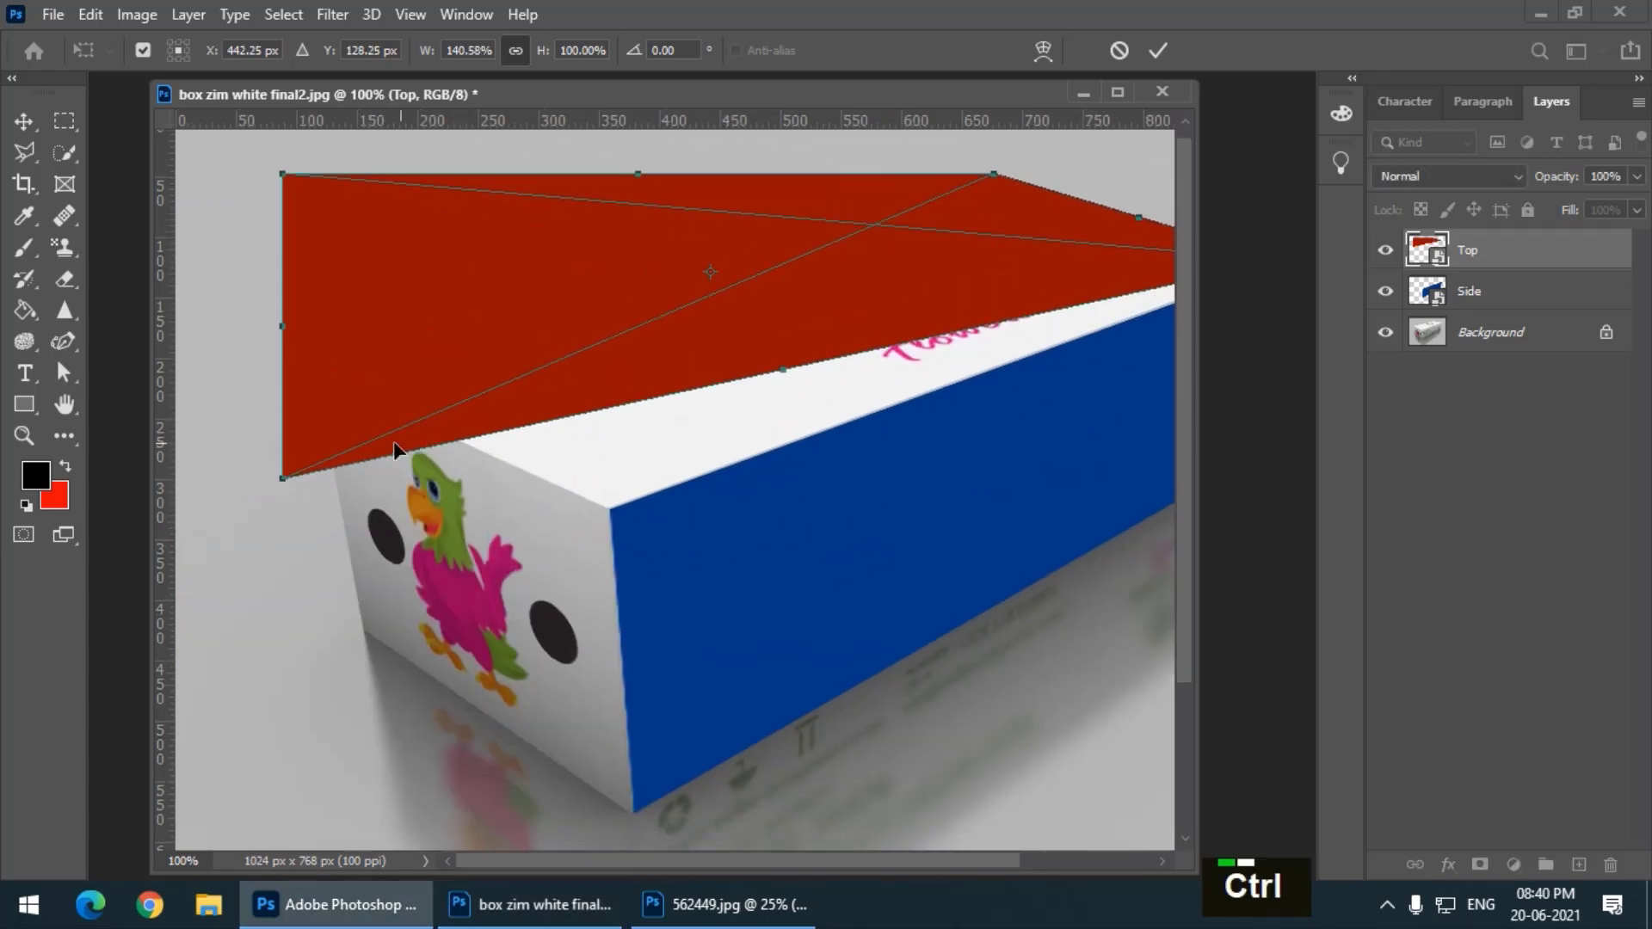
left_click_drag(282, 479, 608, 512)
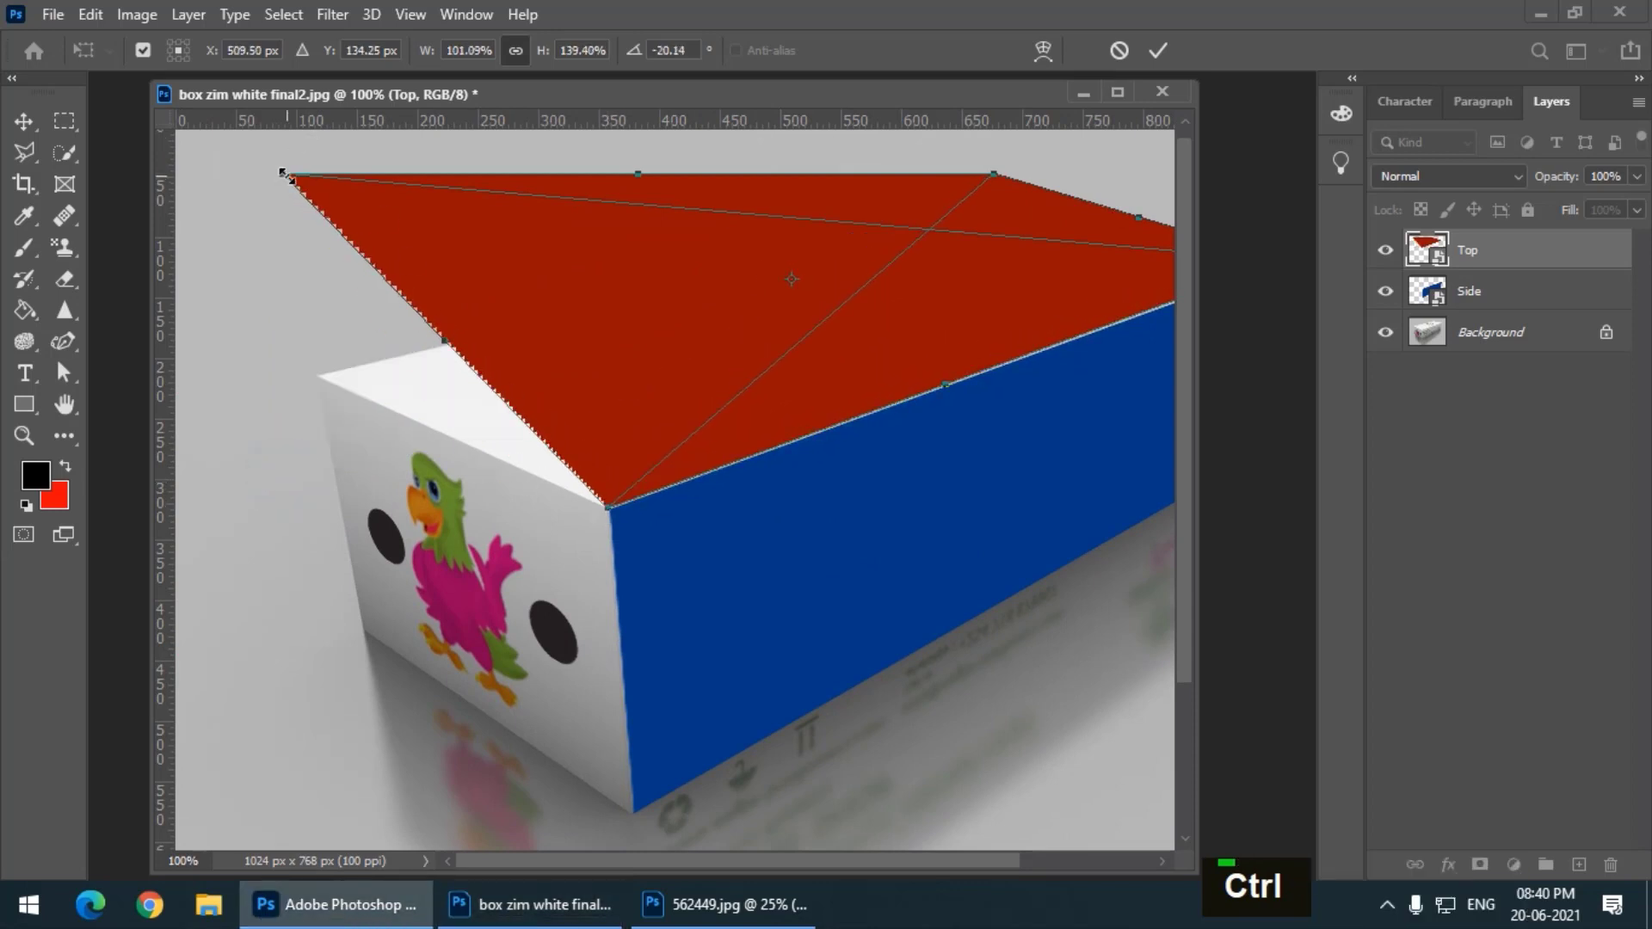
left_click_drag(285, 176, 323, 379)
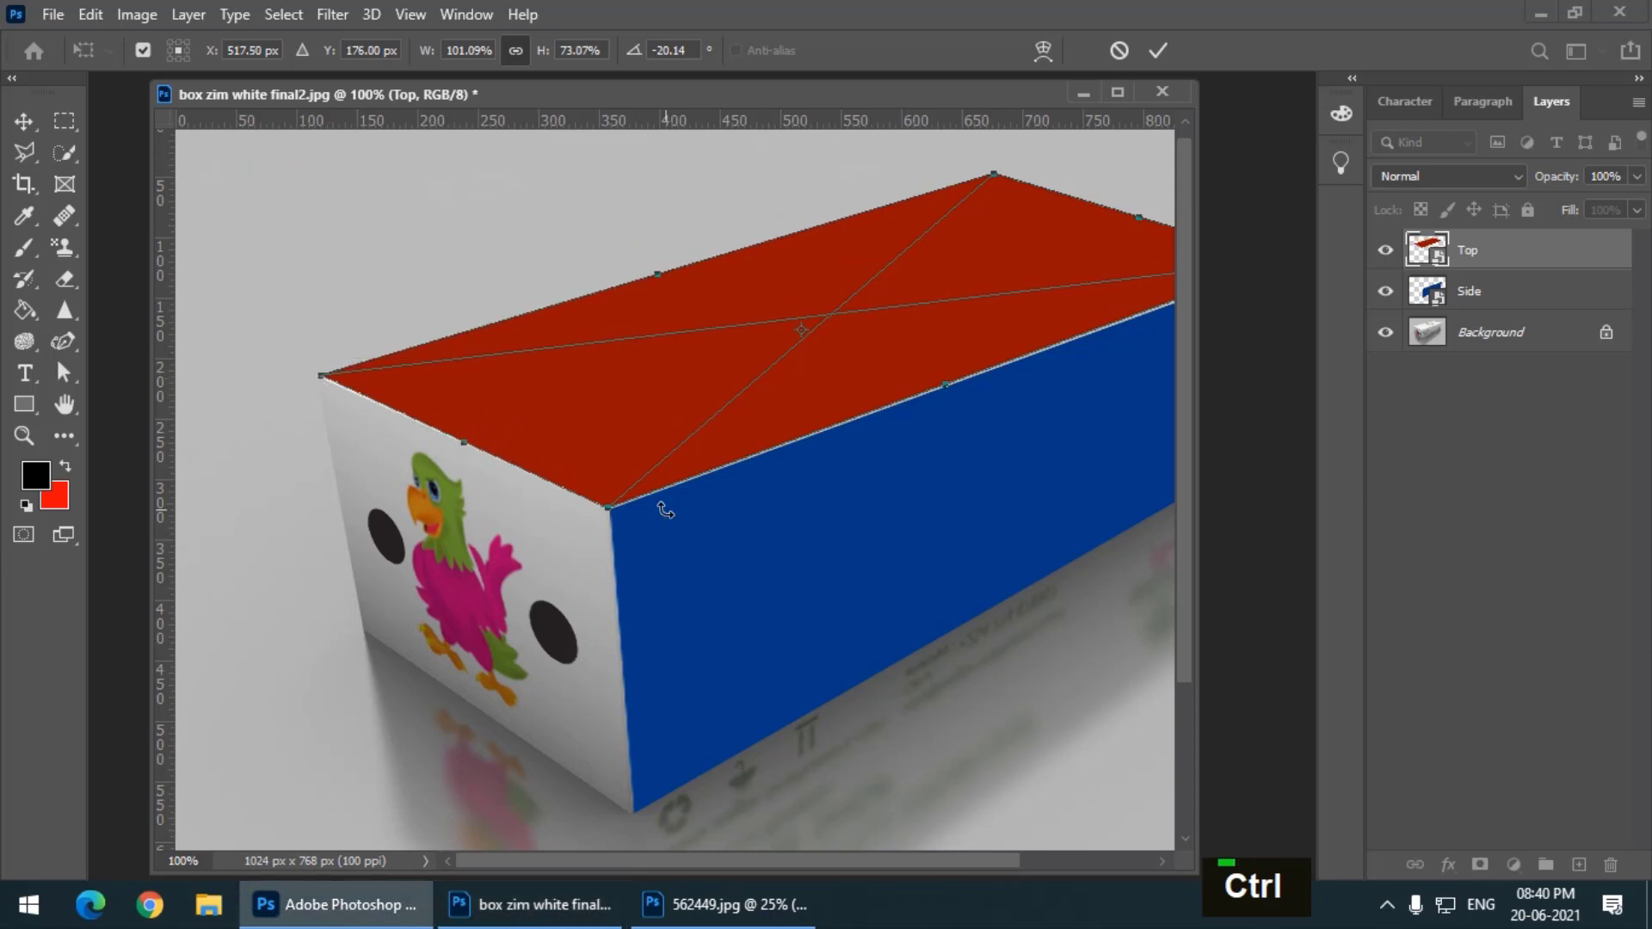
Fine-tune the red rectangle's front and left corners to meet the blue side and the box's edges exactly.
key("ctrl+equal")
key("ctrl+equal")
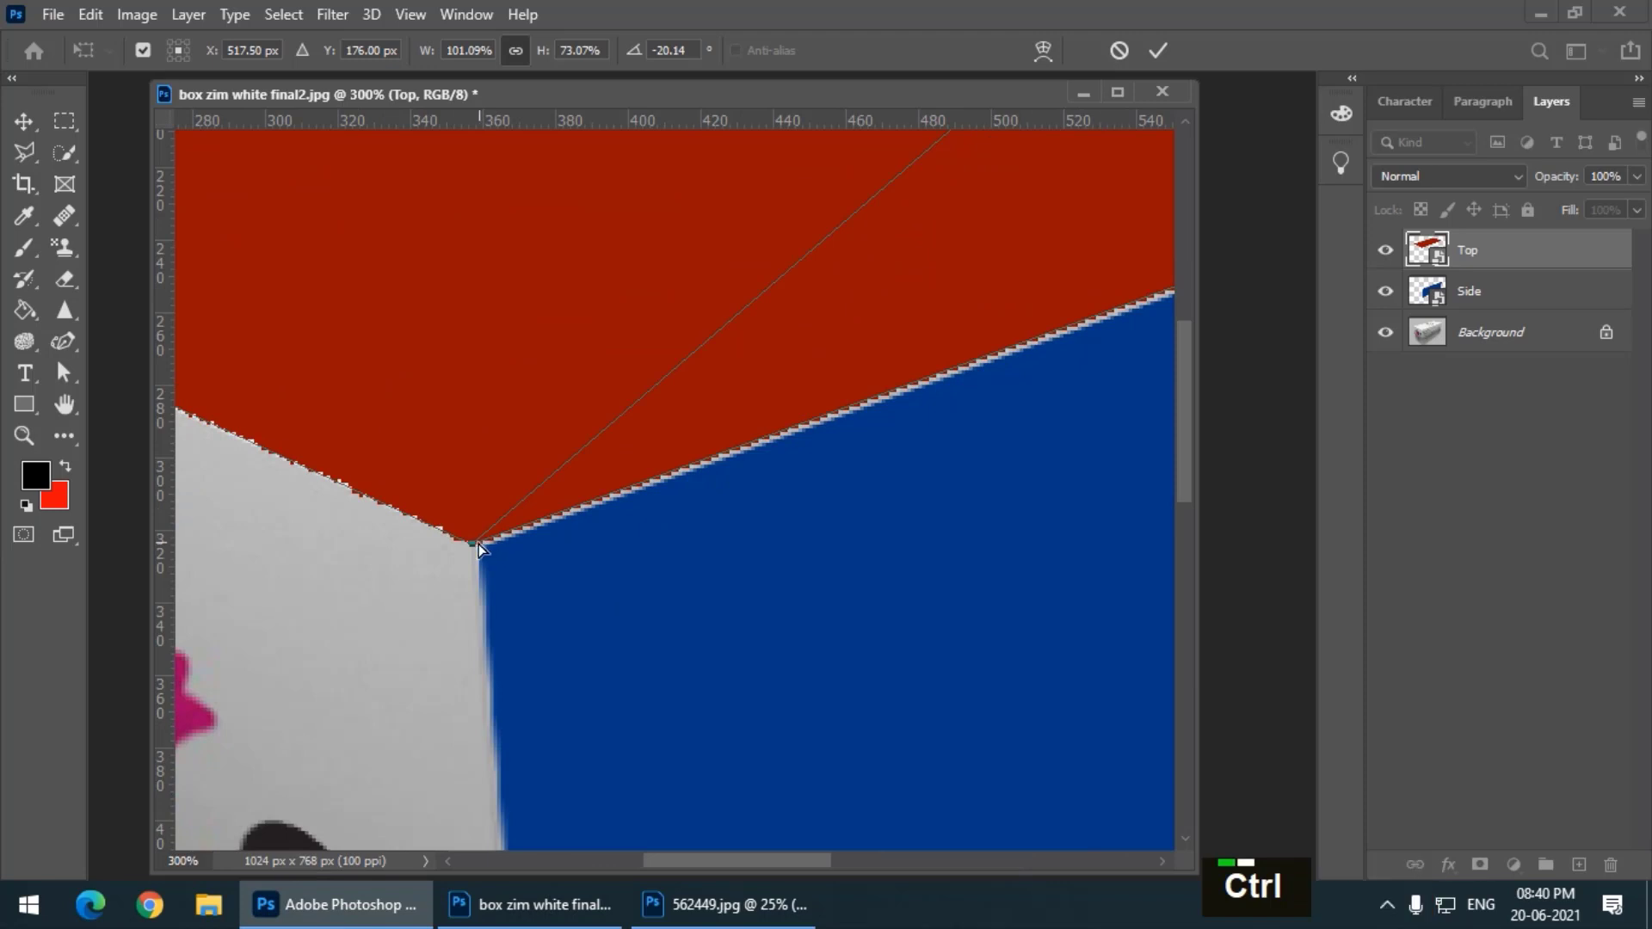
left_click_drag(473, 544, 479, 550)
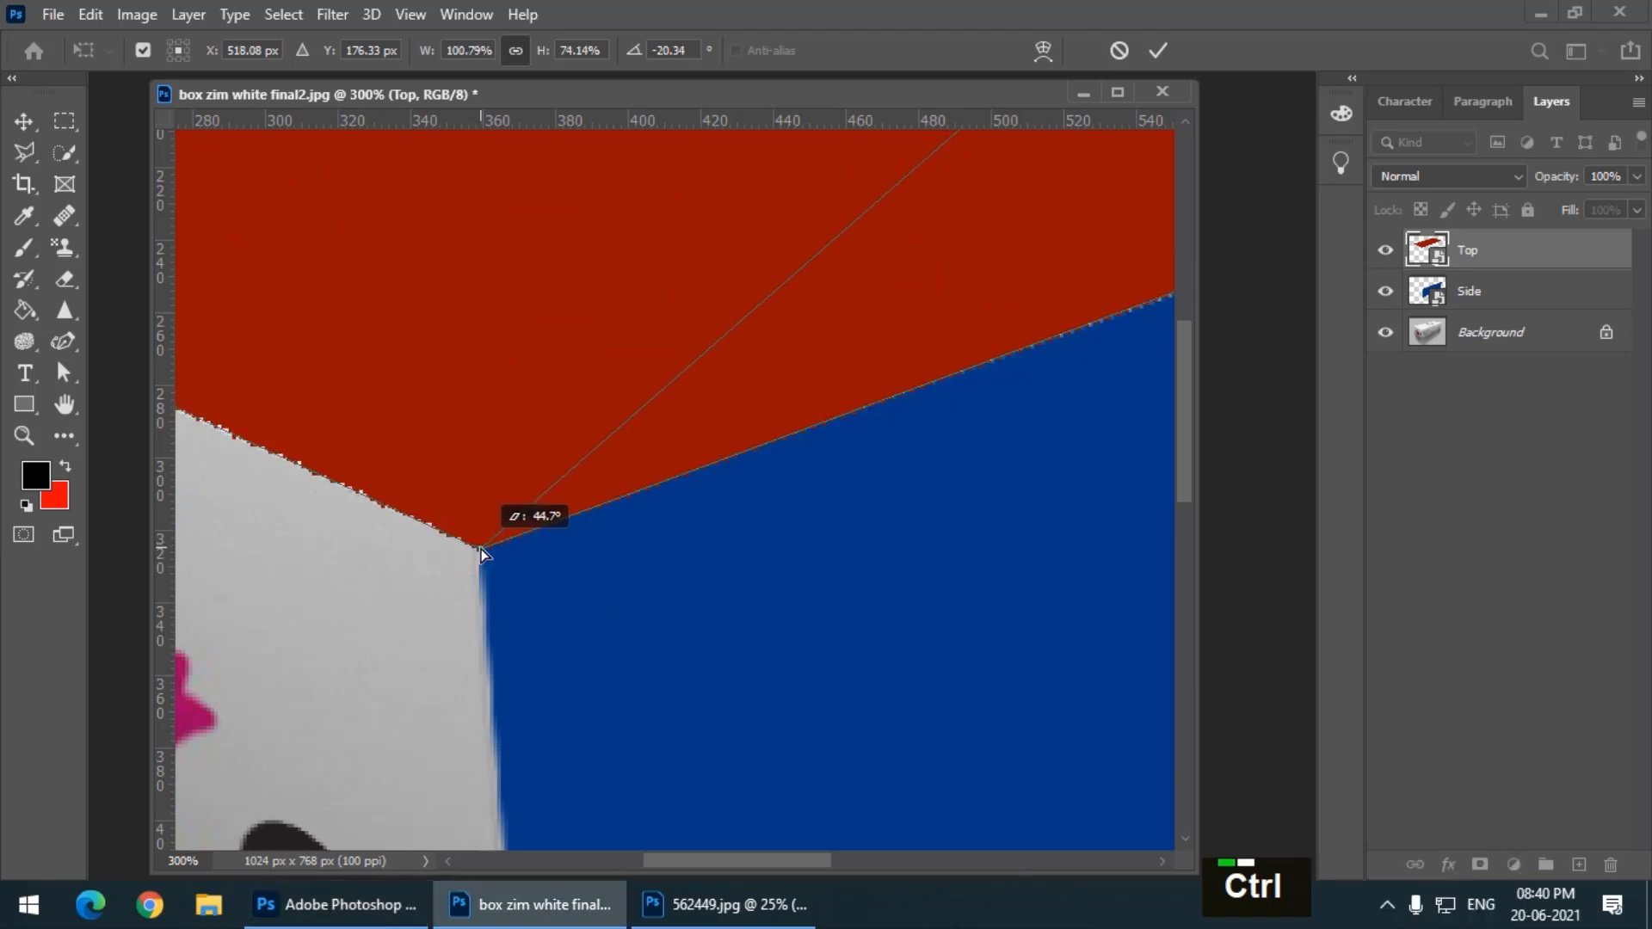
left_click(365, 332, "ctrl")
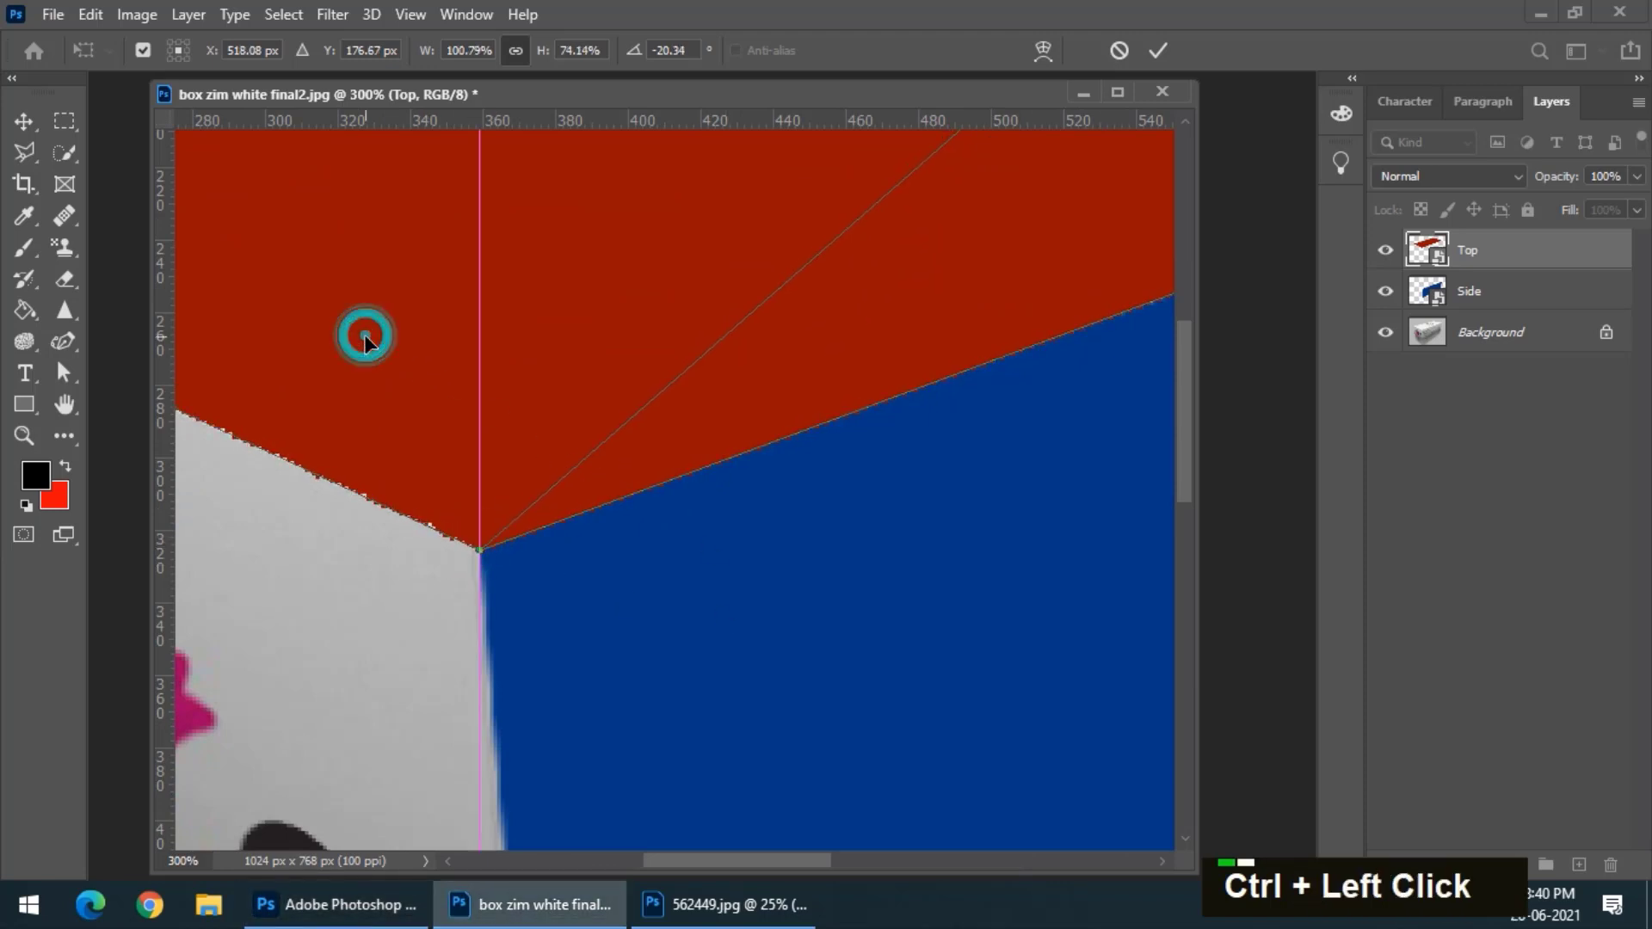
left_click_drag(375, 329, 911, 659)
left_click_drag(439, 527, 575, 553)
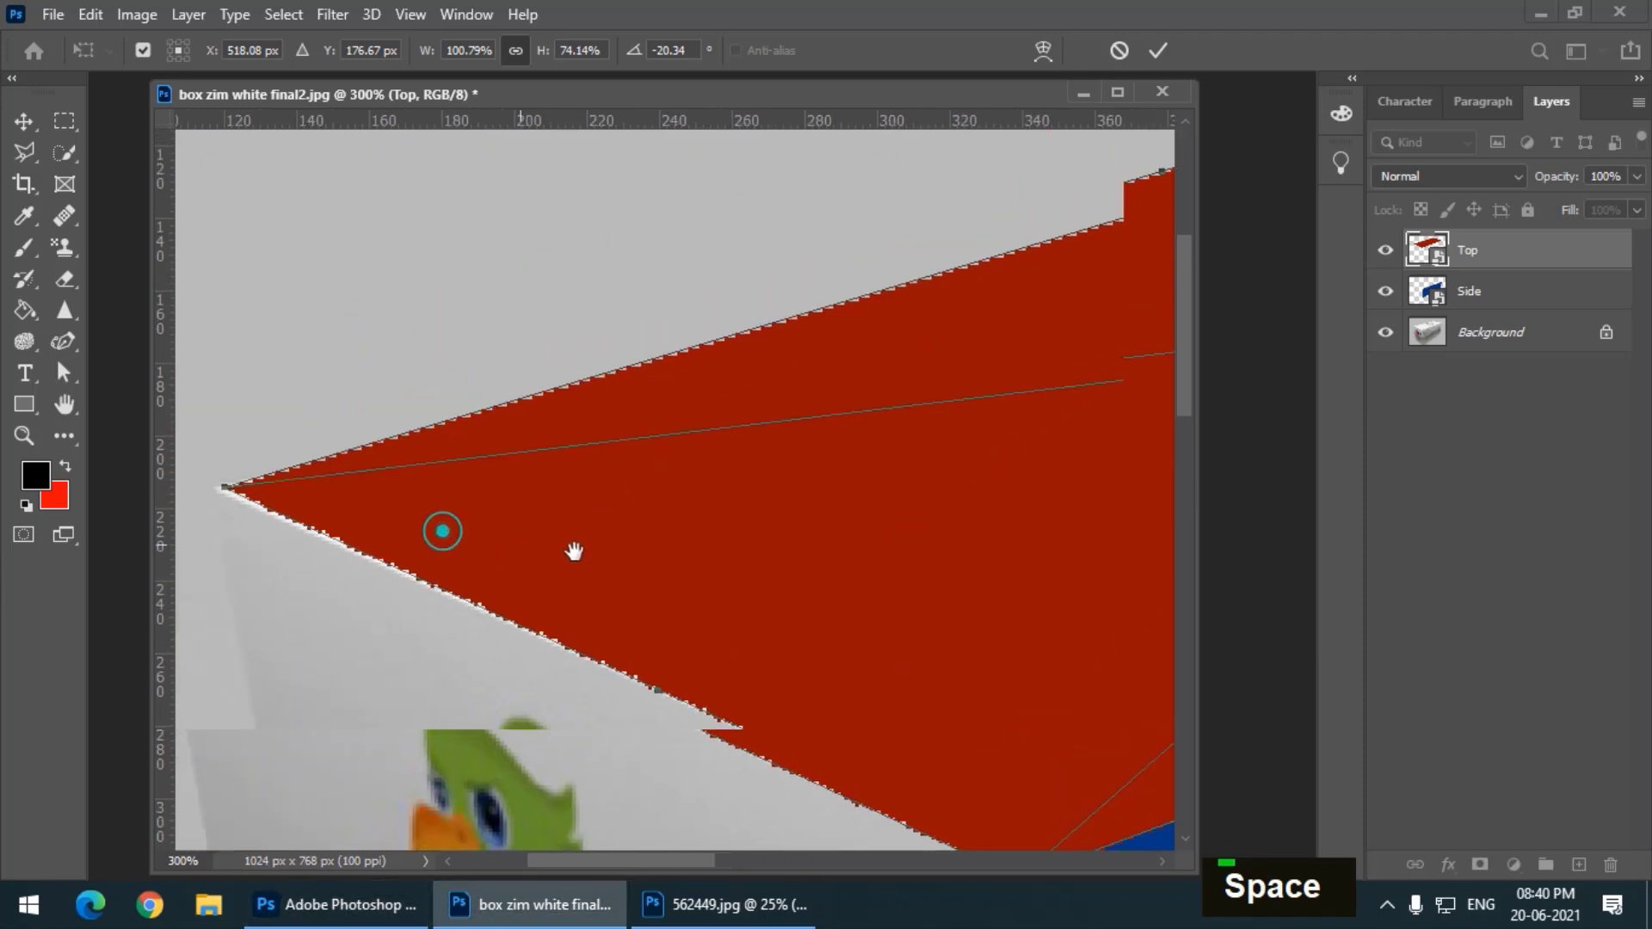
left_click_drag(287, 497, 284, 496)
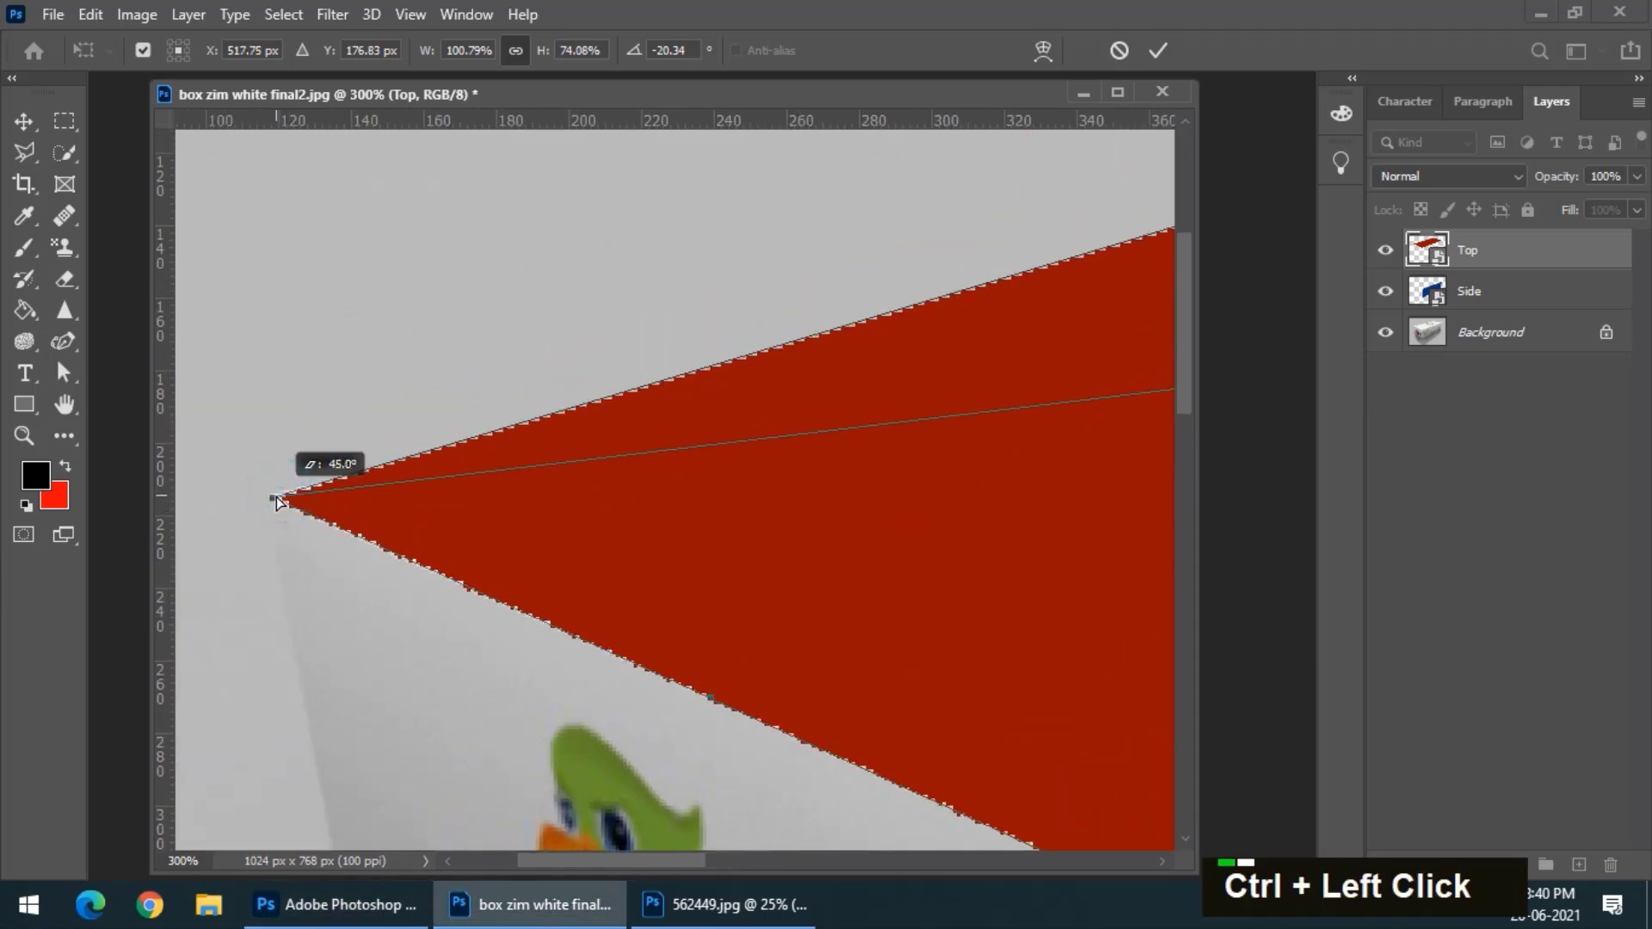
Distort the red rectangle's upper-right corner onto the rear corner of the box's top face.
left_click_drag(907, 495, 533, 668)
left_click_drag(1094, 476, 405, 596)
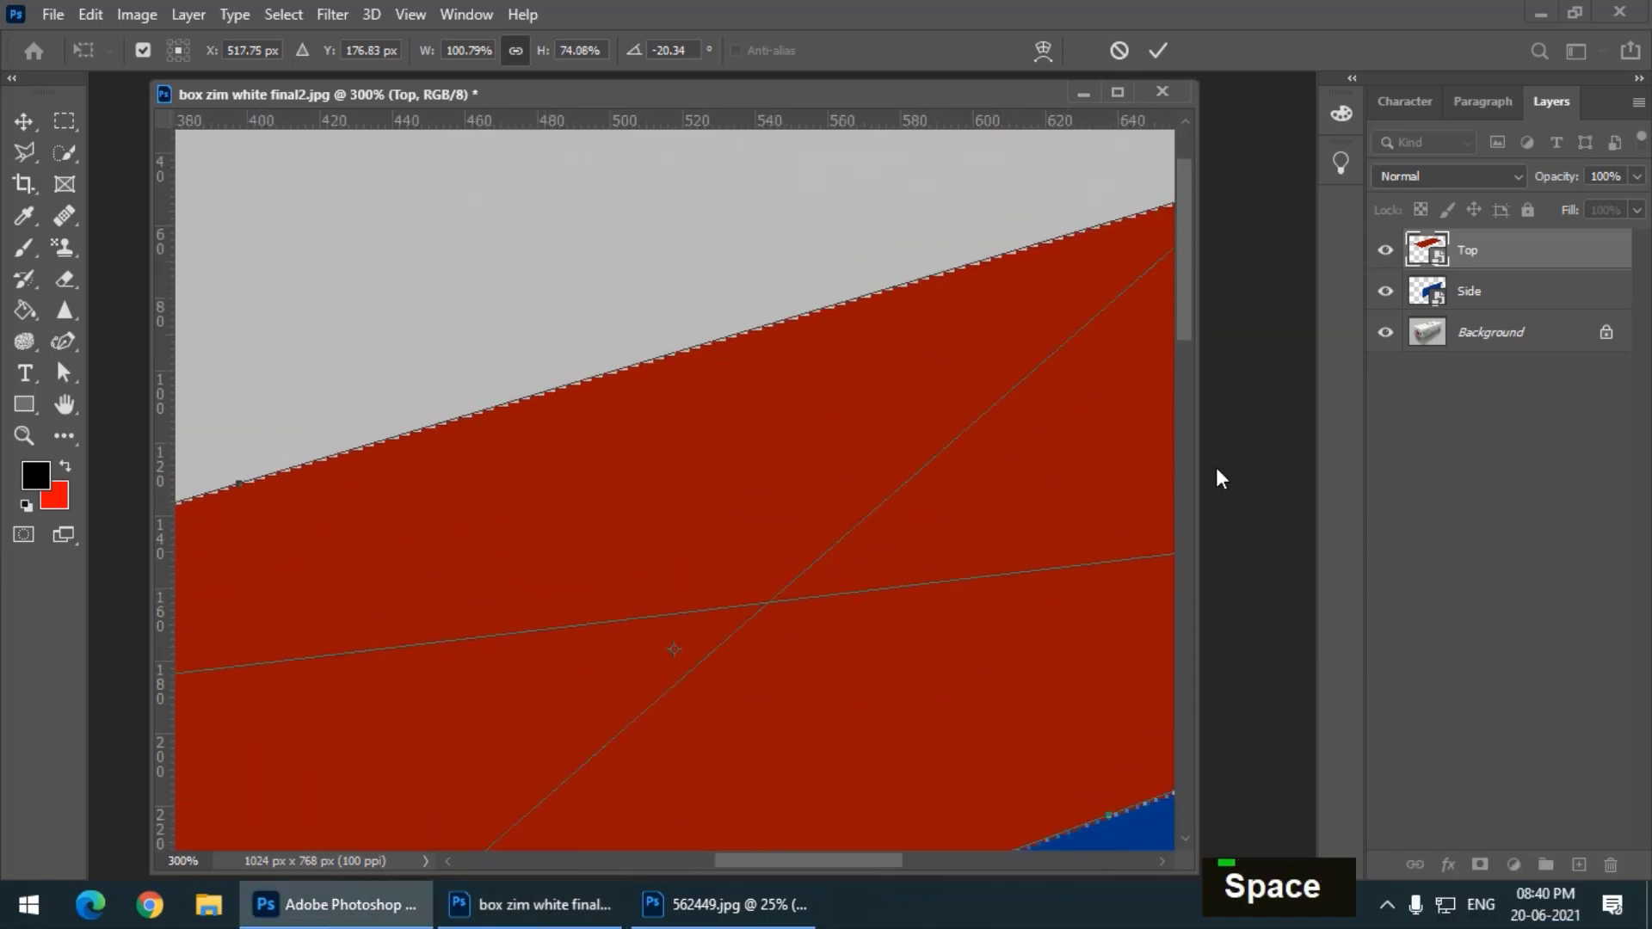
left_click(1216, 469)
left_click_drag(1049, 466, 571, 679)
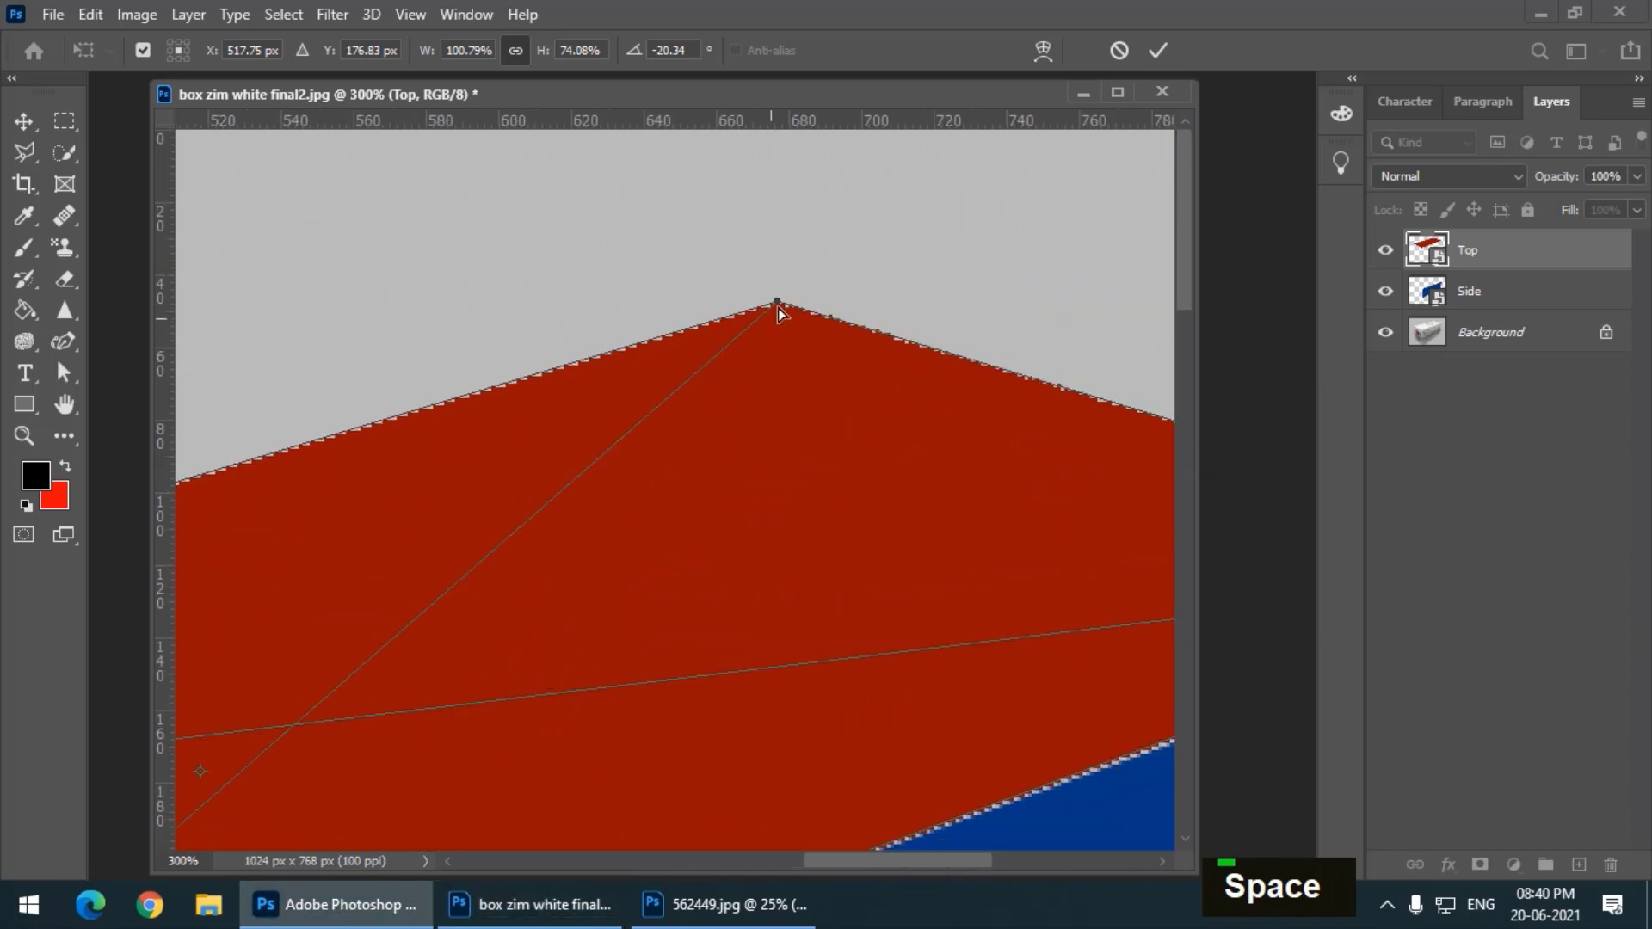
left_click_drag(776, 305, 817, 428)
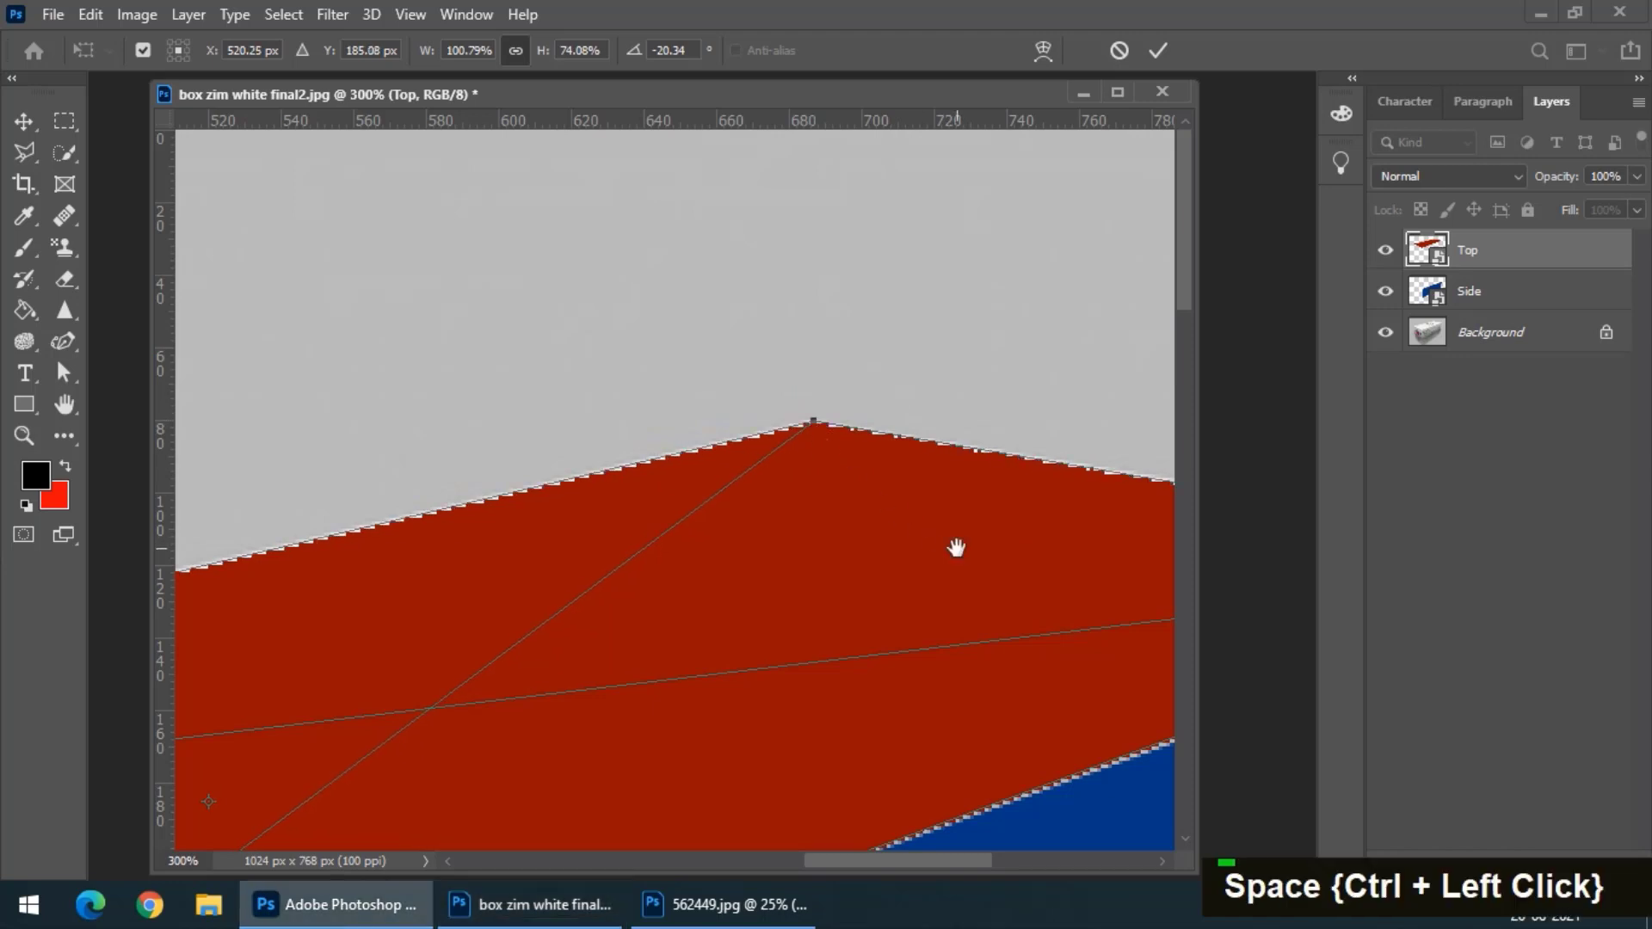
Fine-tune the red rectangle's rightmost corner against the blue side's corner and apply the Top layer's distortion.
left_click_drag(957, 548, 499, 527)
left_click_drag(829, 564, 556, 565)
left_click(993, 544, "ctrl")
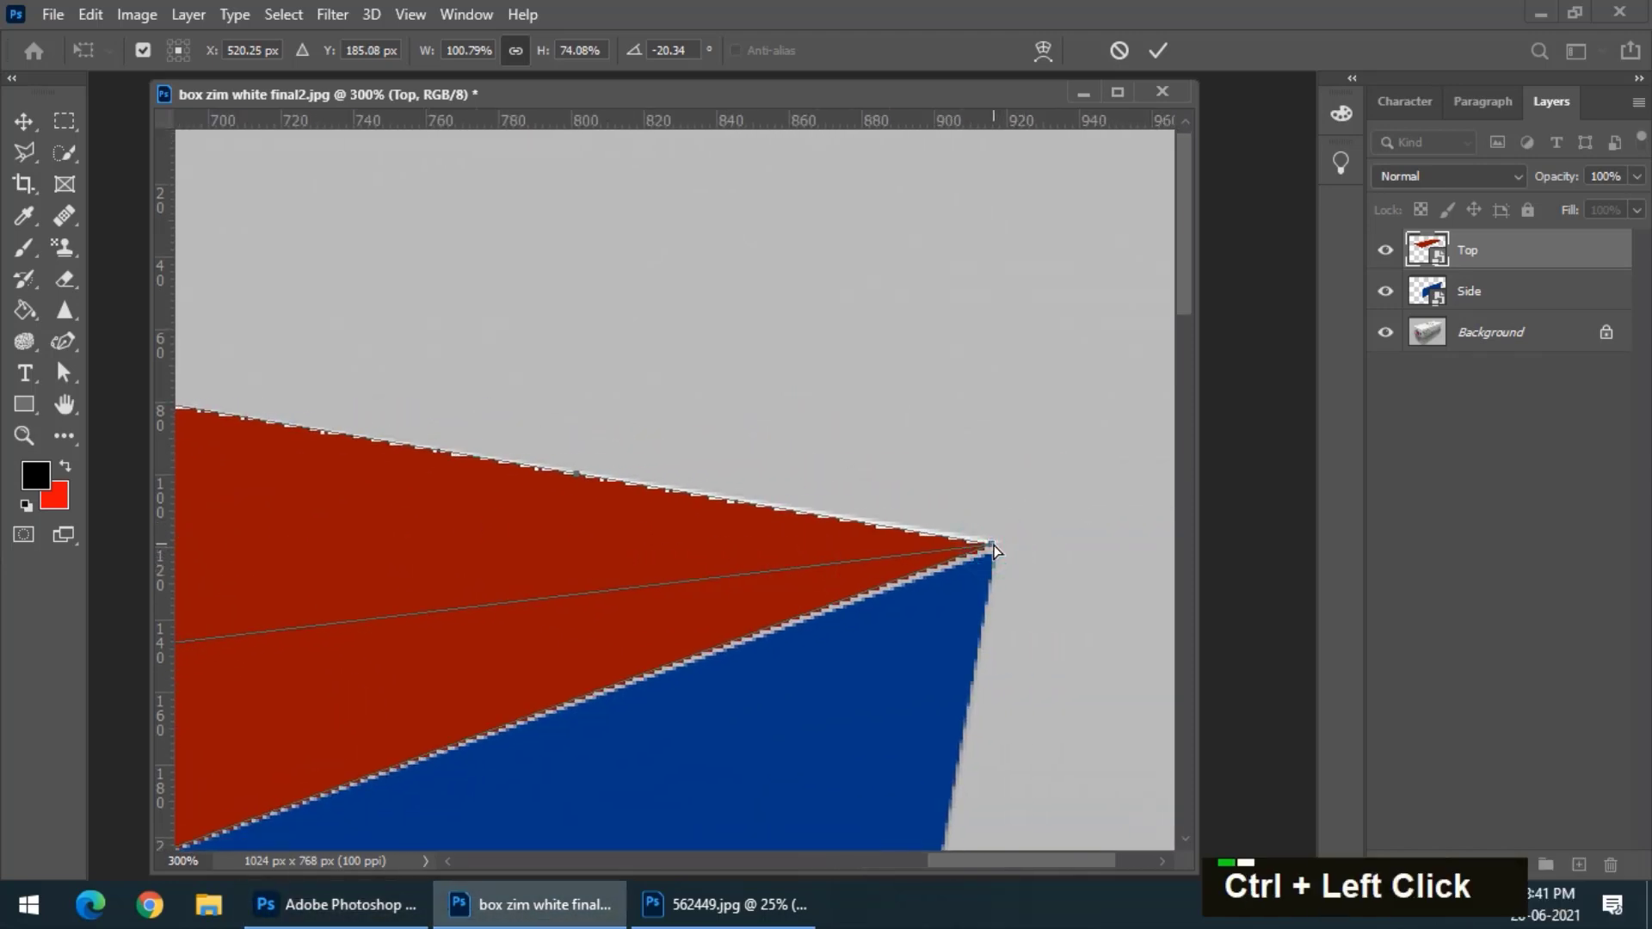
left_click_drag(992, 545, 998, 544)
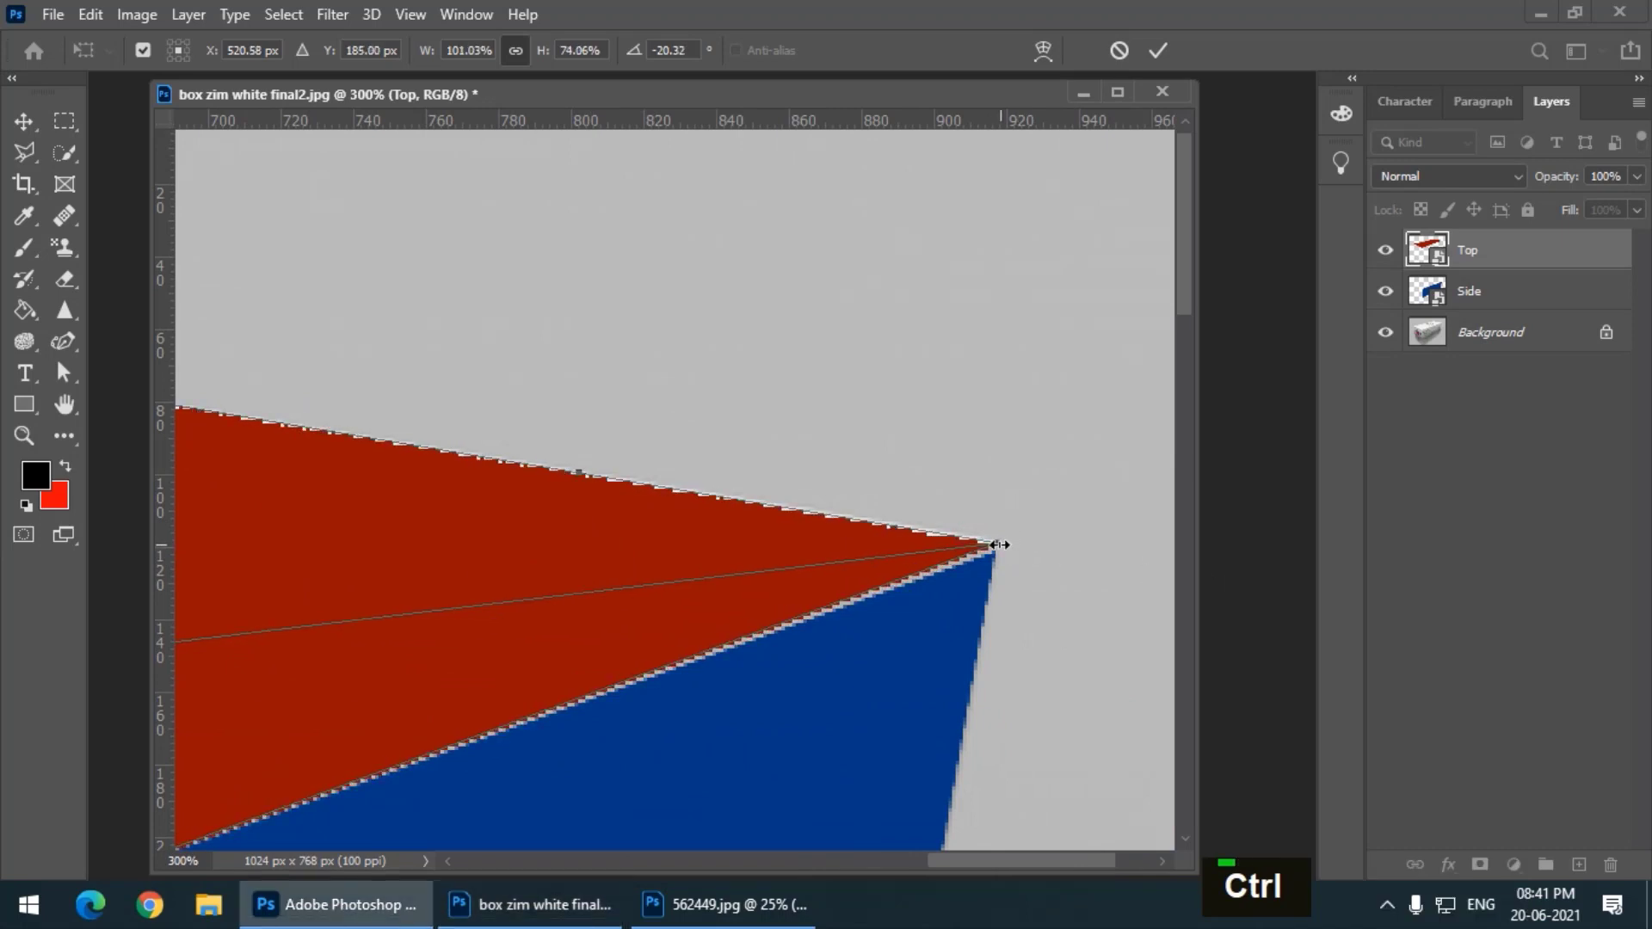
key("ctrl")
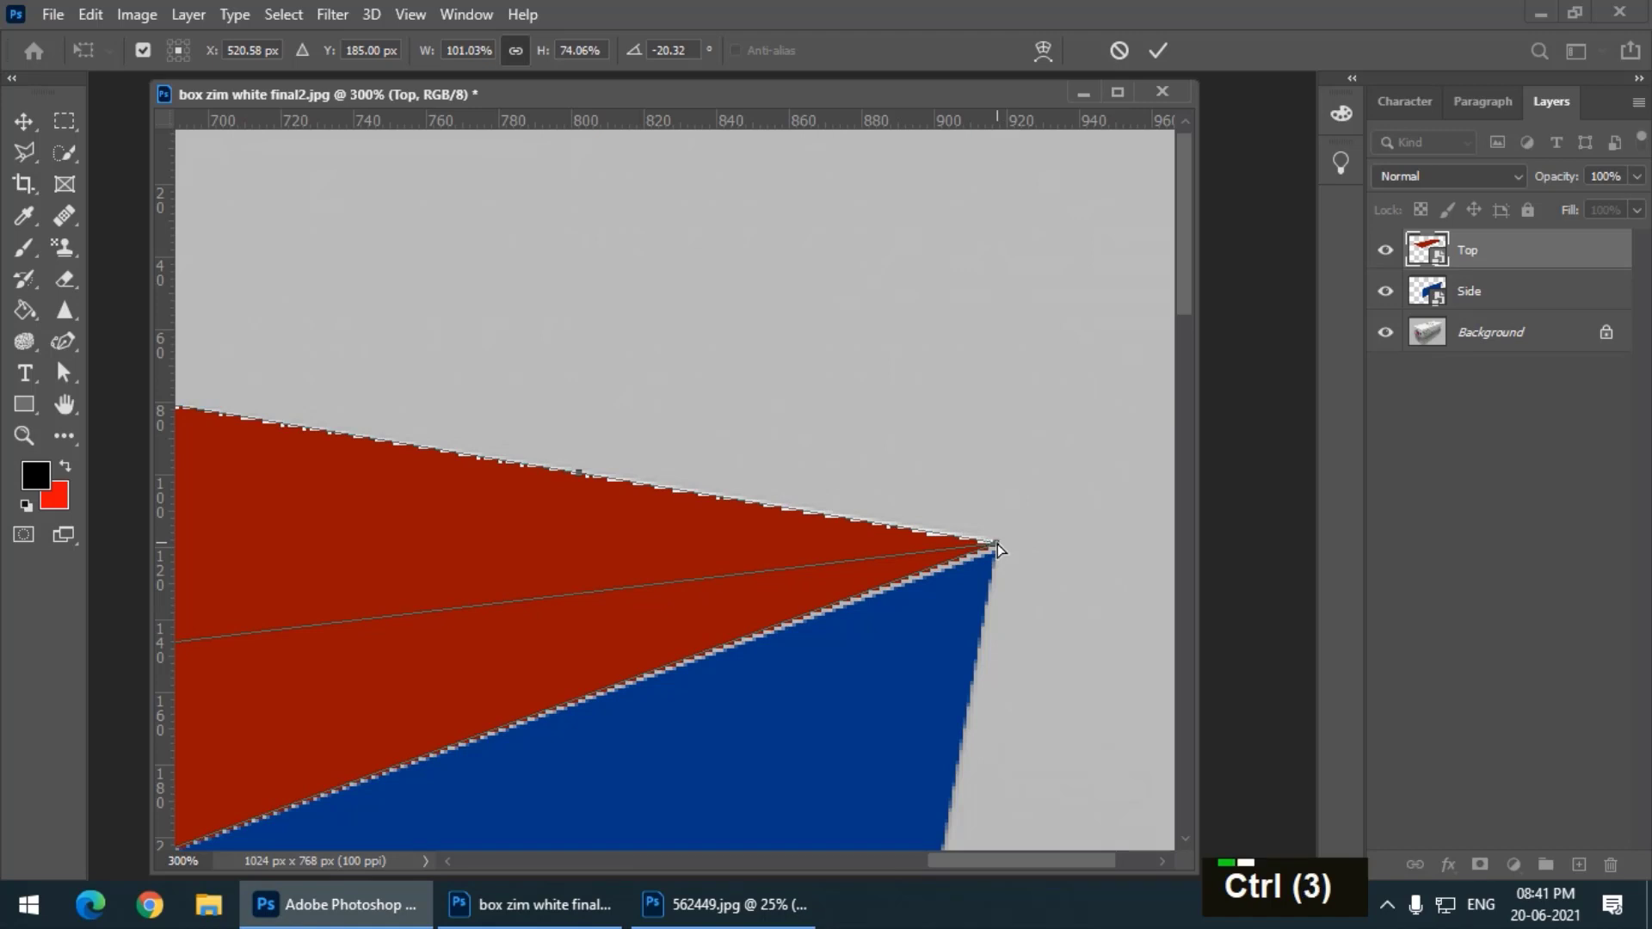
key("ctrl+minus")
key("ctrl+minus")
key("ctrl+minus")
key("Return")
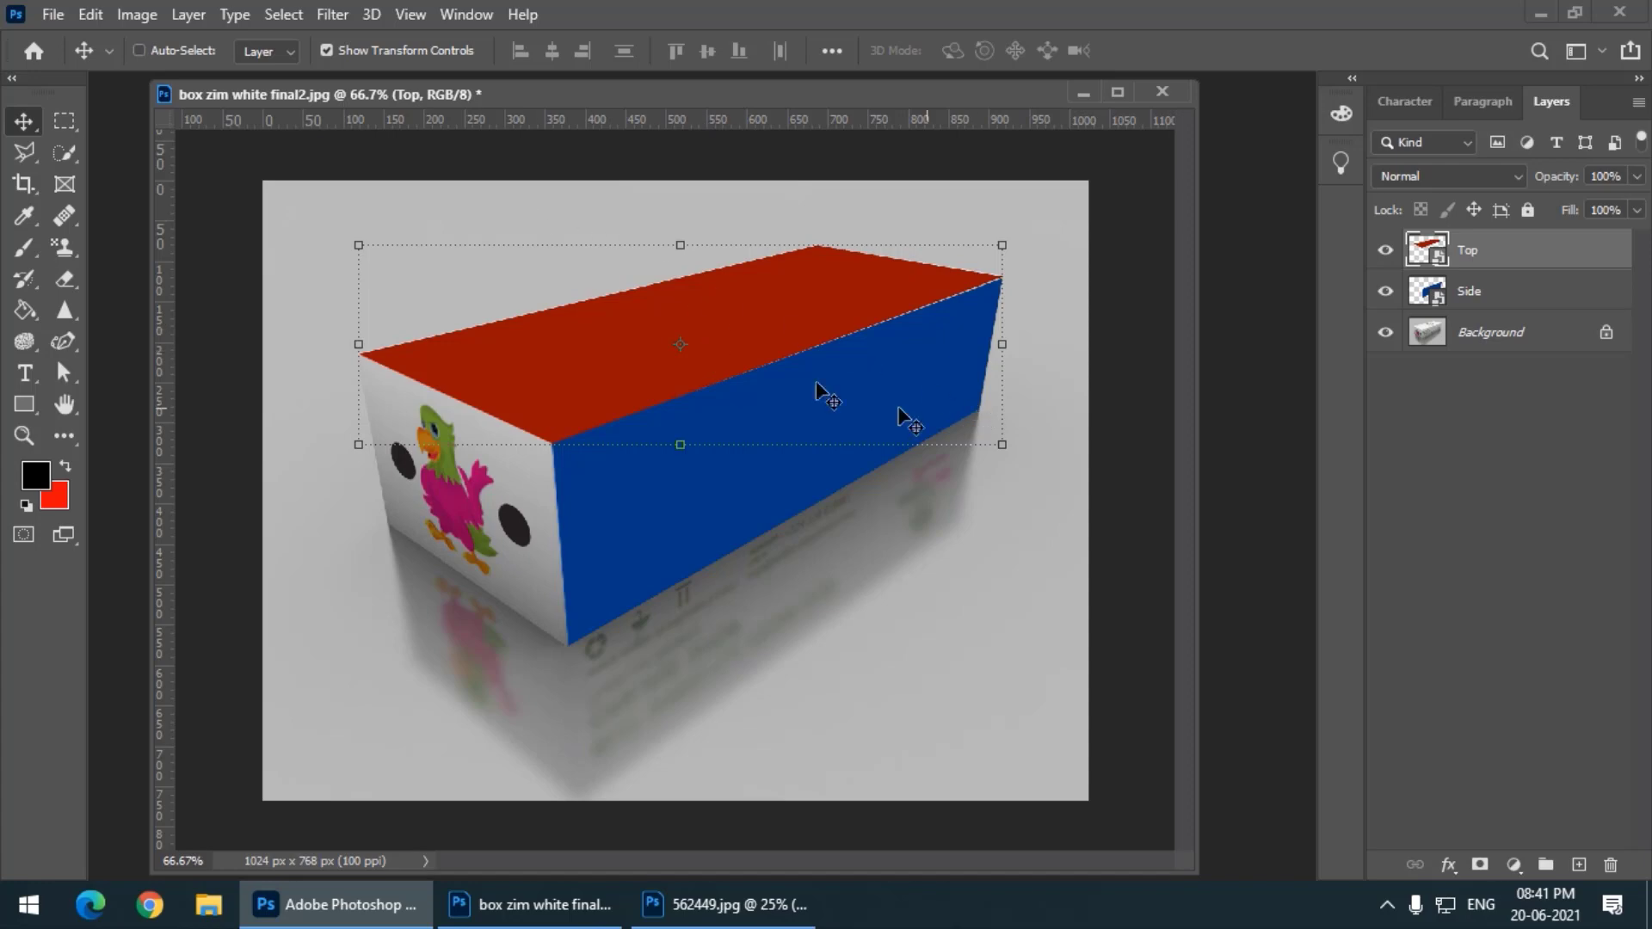
Close the 562449.jpg document behind the box image and reposition the box image's window.
left_click_drag(401, 96, 394, 225)
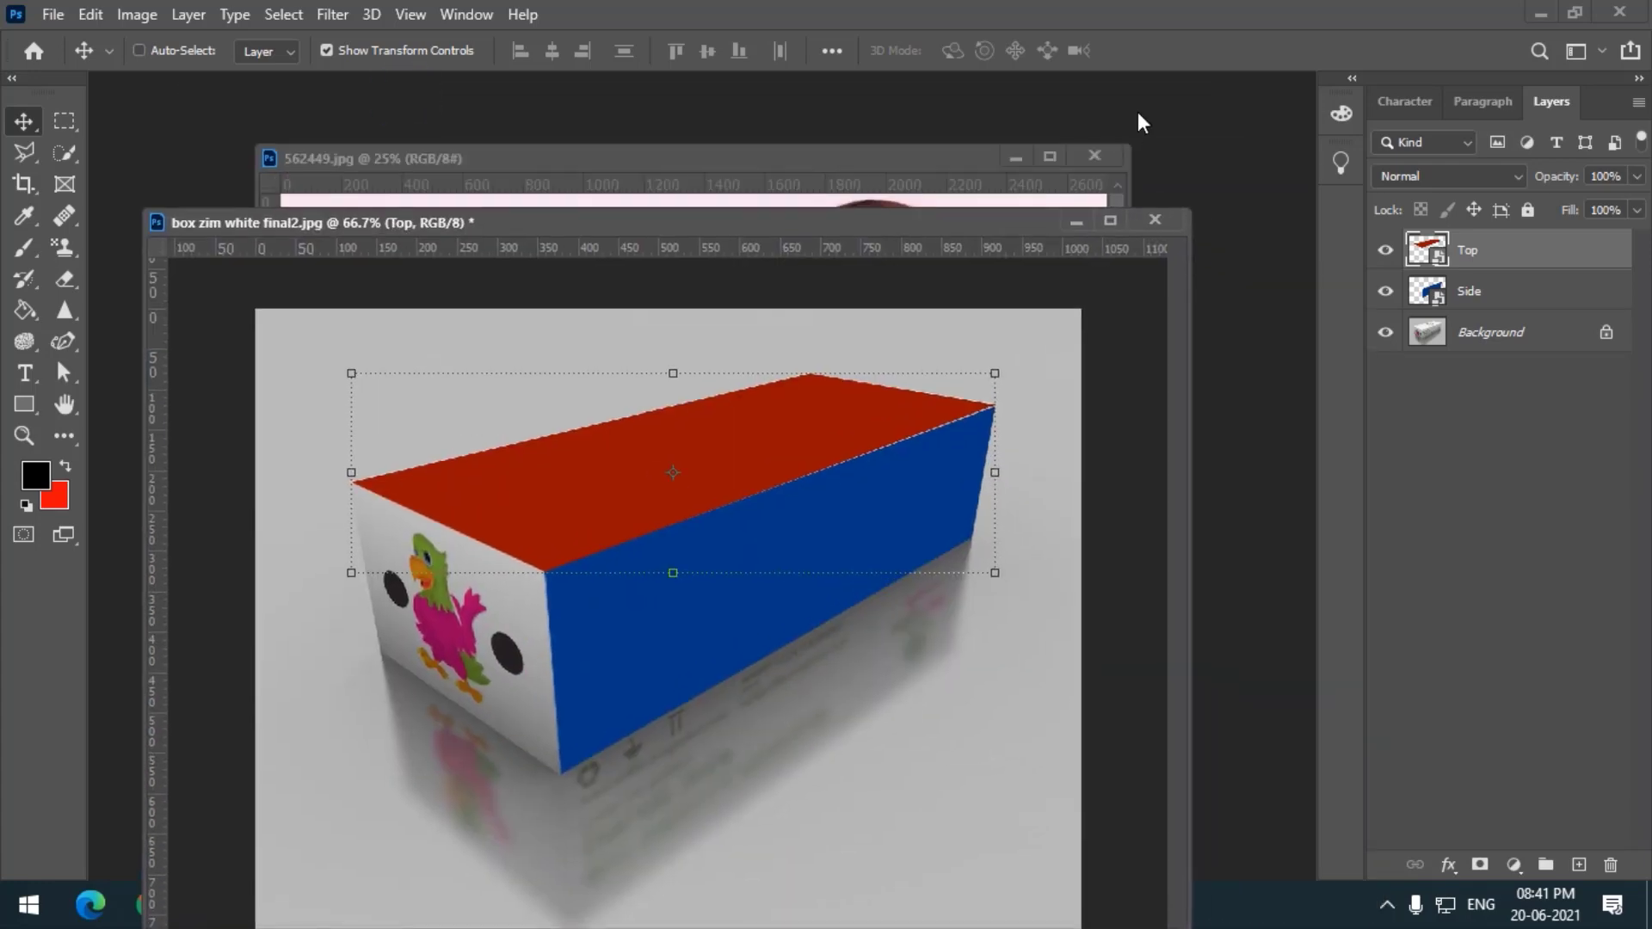
left_click(1106, 157)
left_click_drag(750, 224, 818, 110)
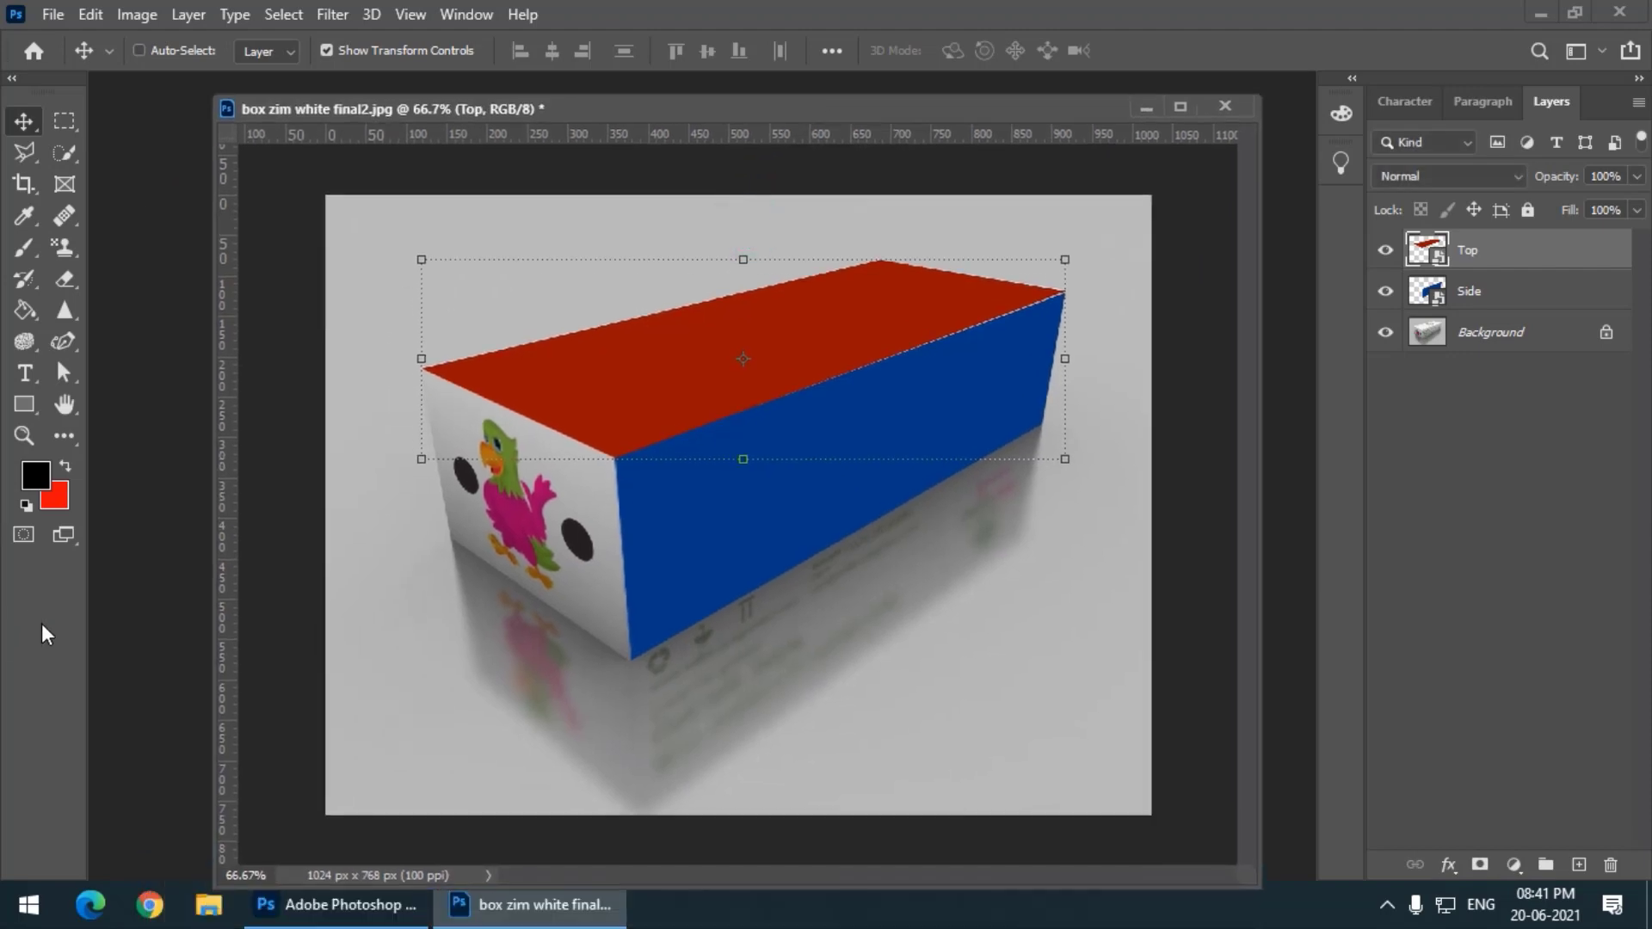
double_click(147, 578)
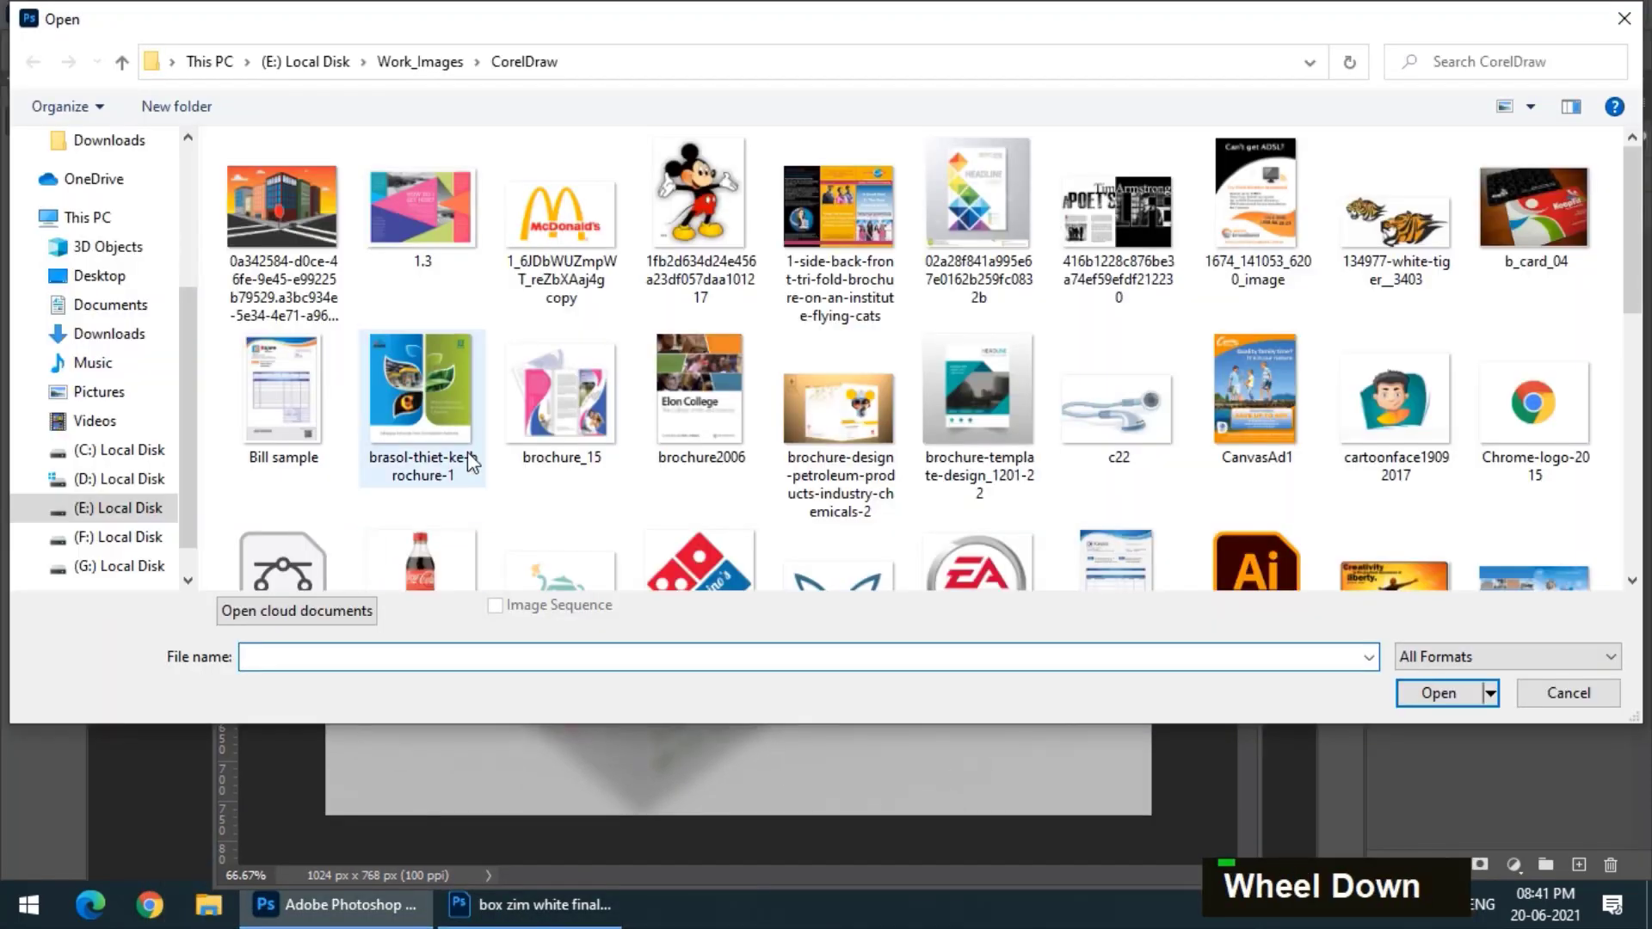
scroll(469, 463, "down", 8)
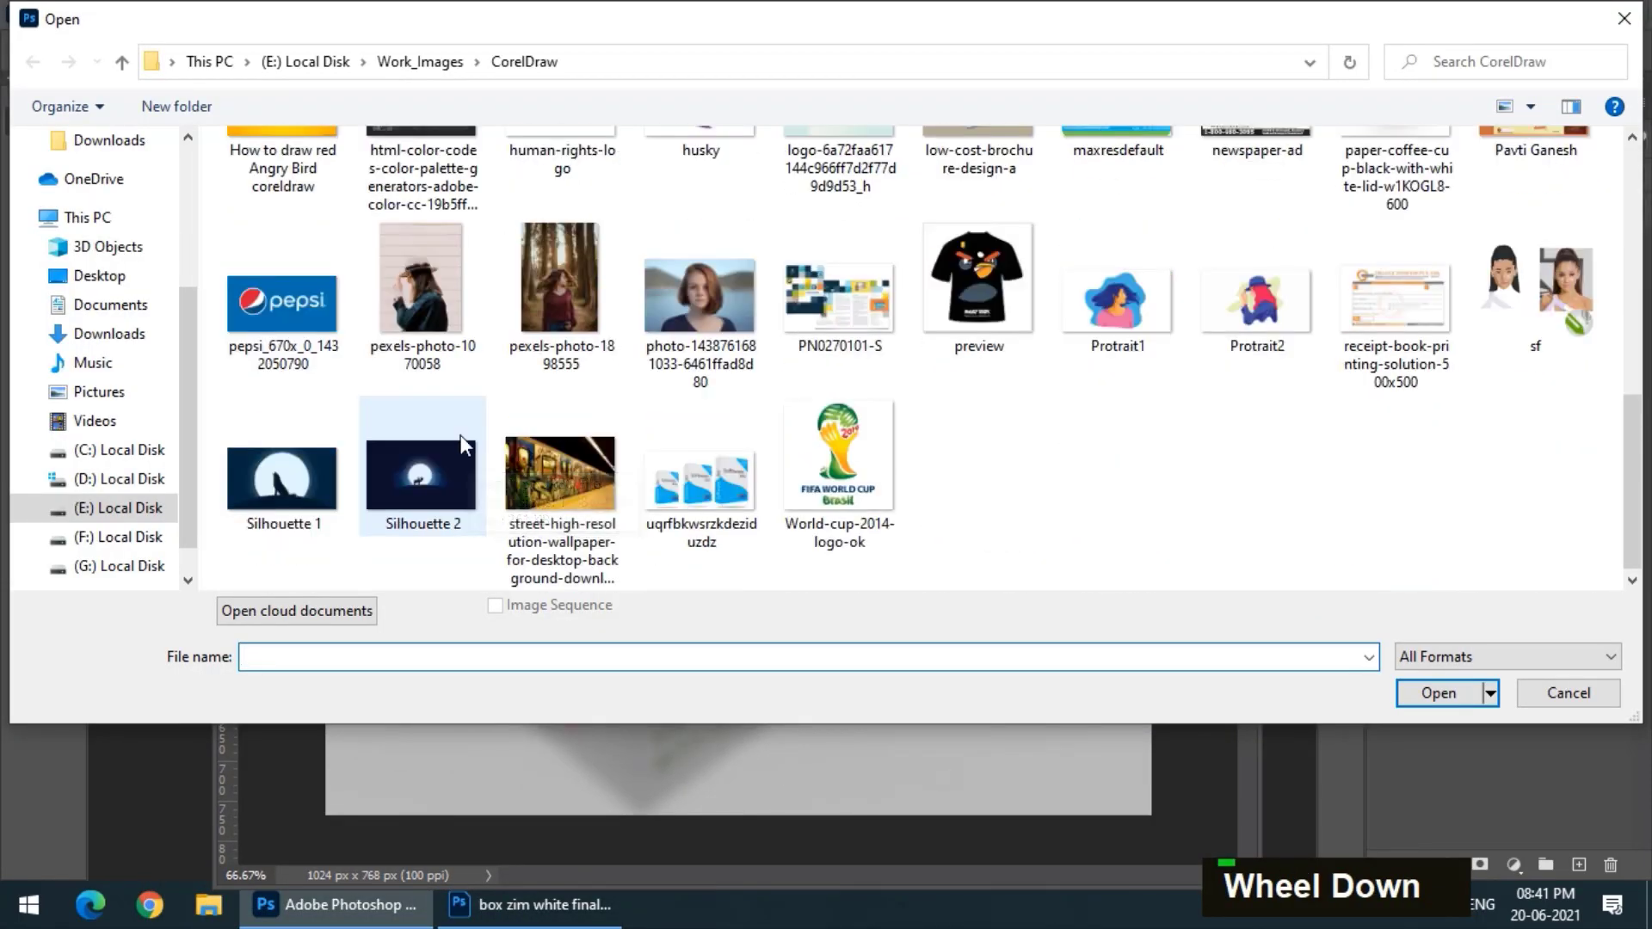
double_click(313, 317)
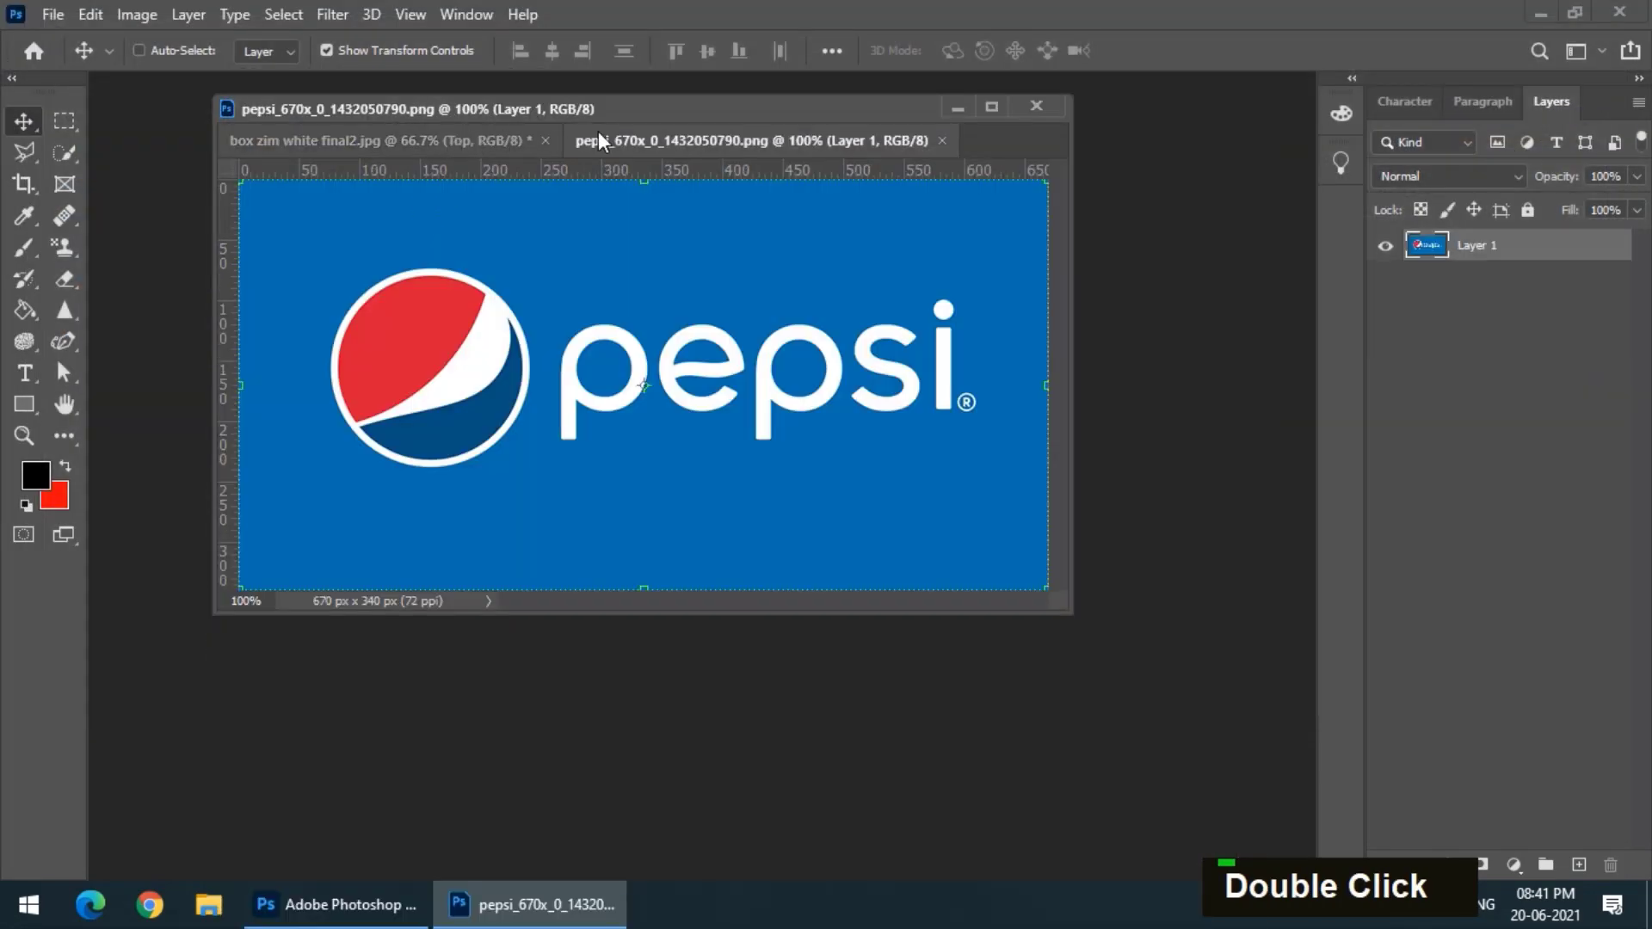
Float the Pepsi image in its own window and open the Side layer's smart object contents from the box image.
left_click_drag(598, 139, 788, 590)
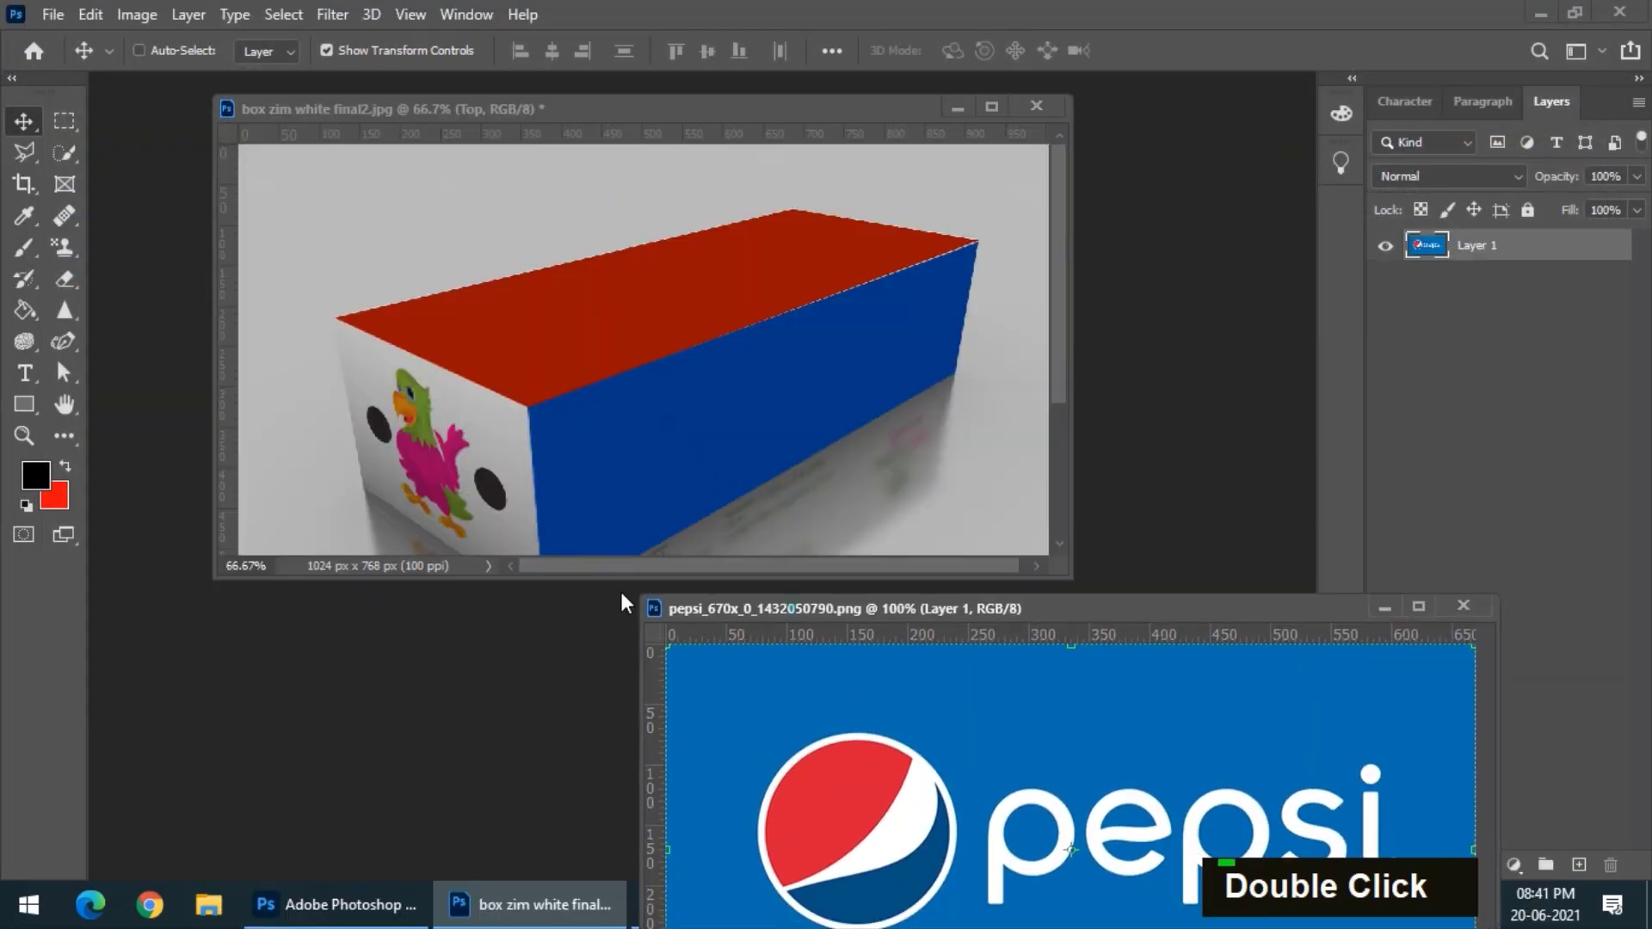
left_click_drag(621, 602, 353, 525)
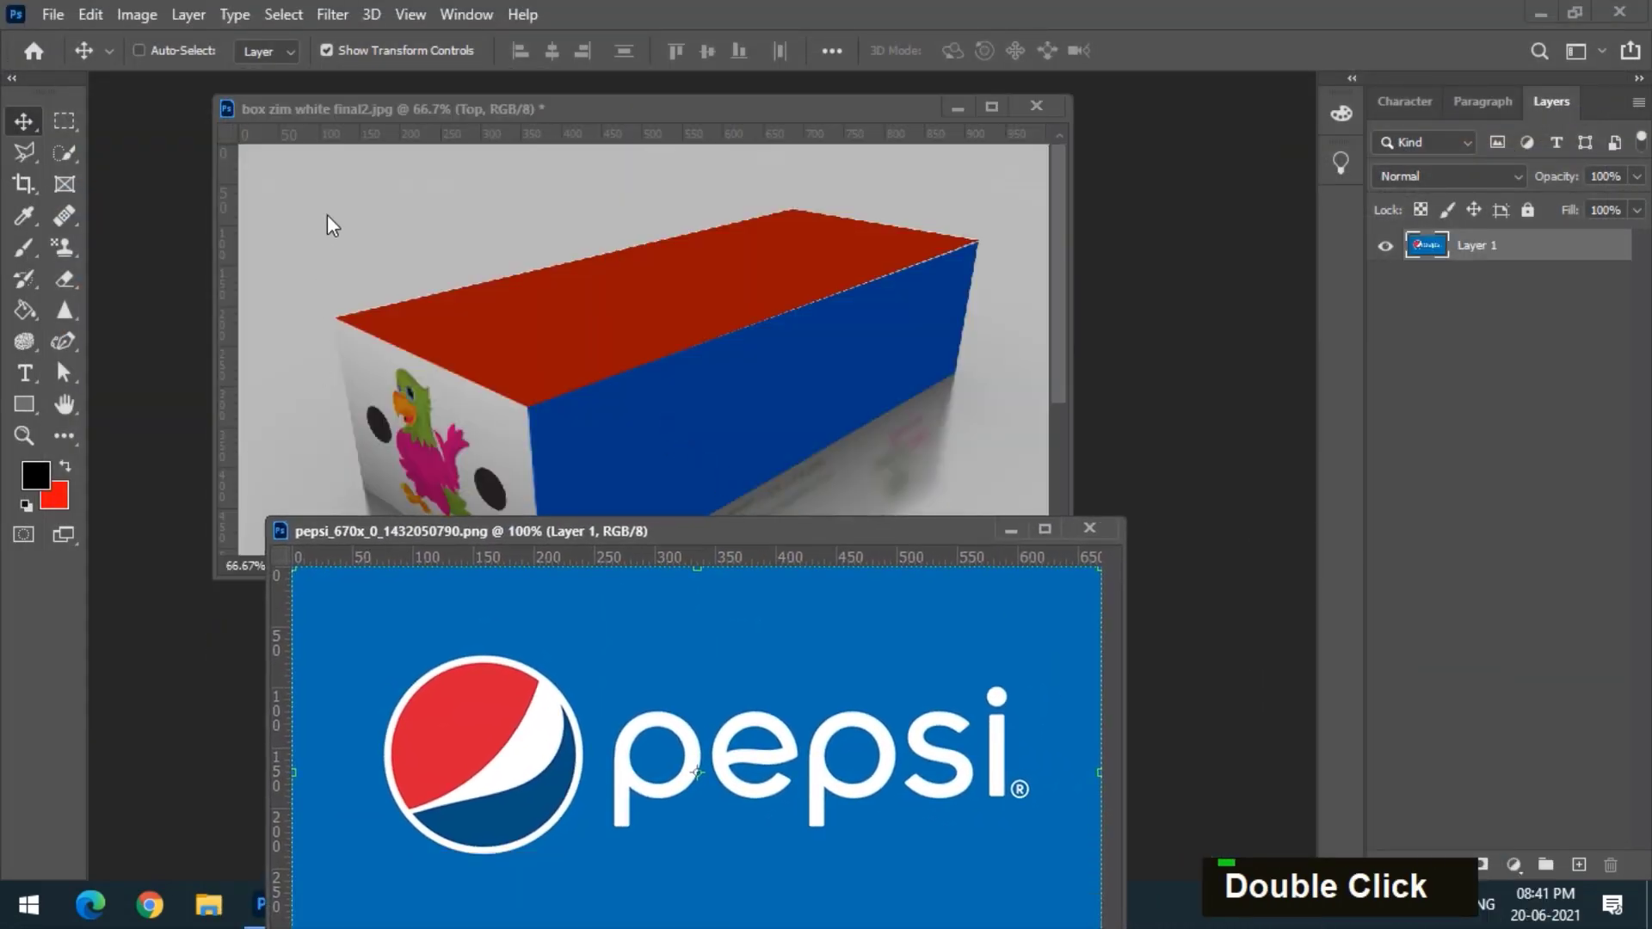
left_click(391, 105)
left_click(1468, 298)
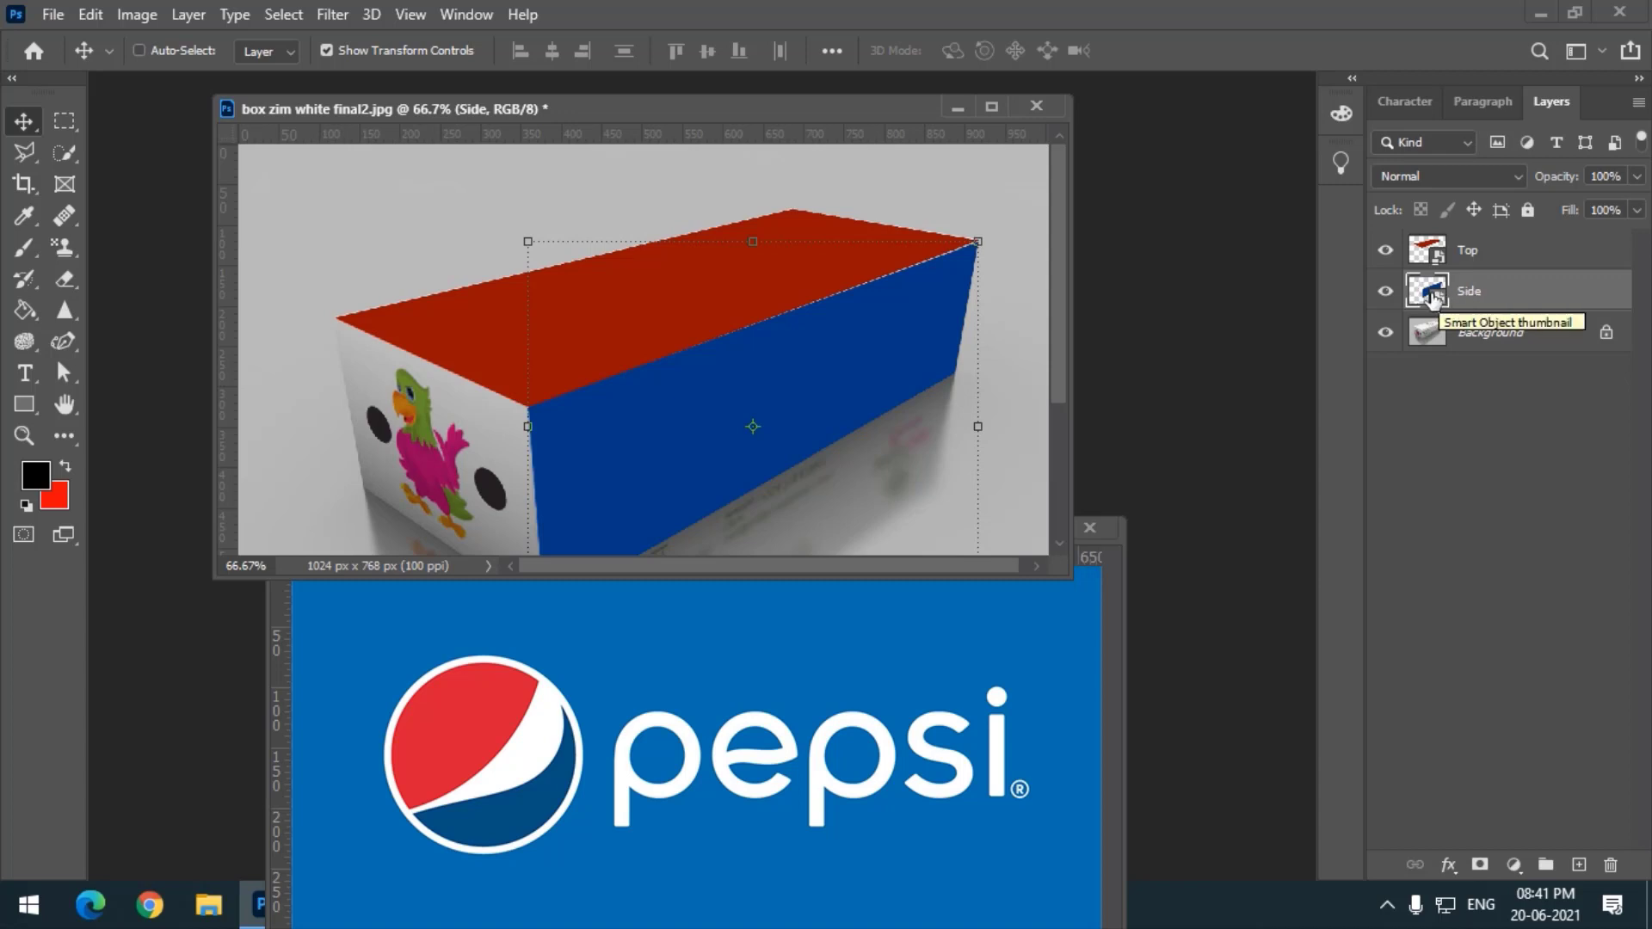
double_click(1426, 294)
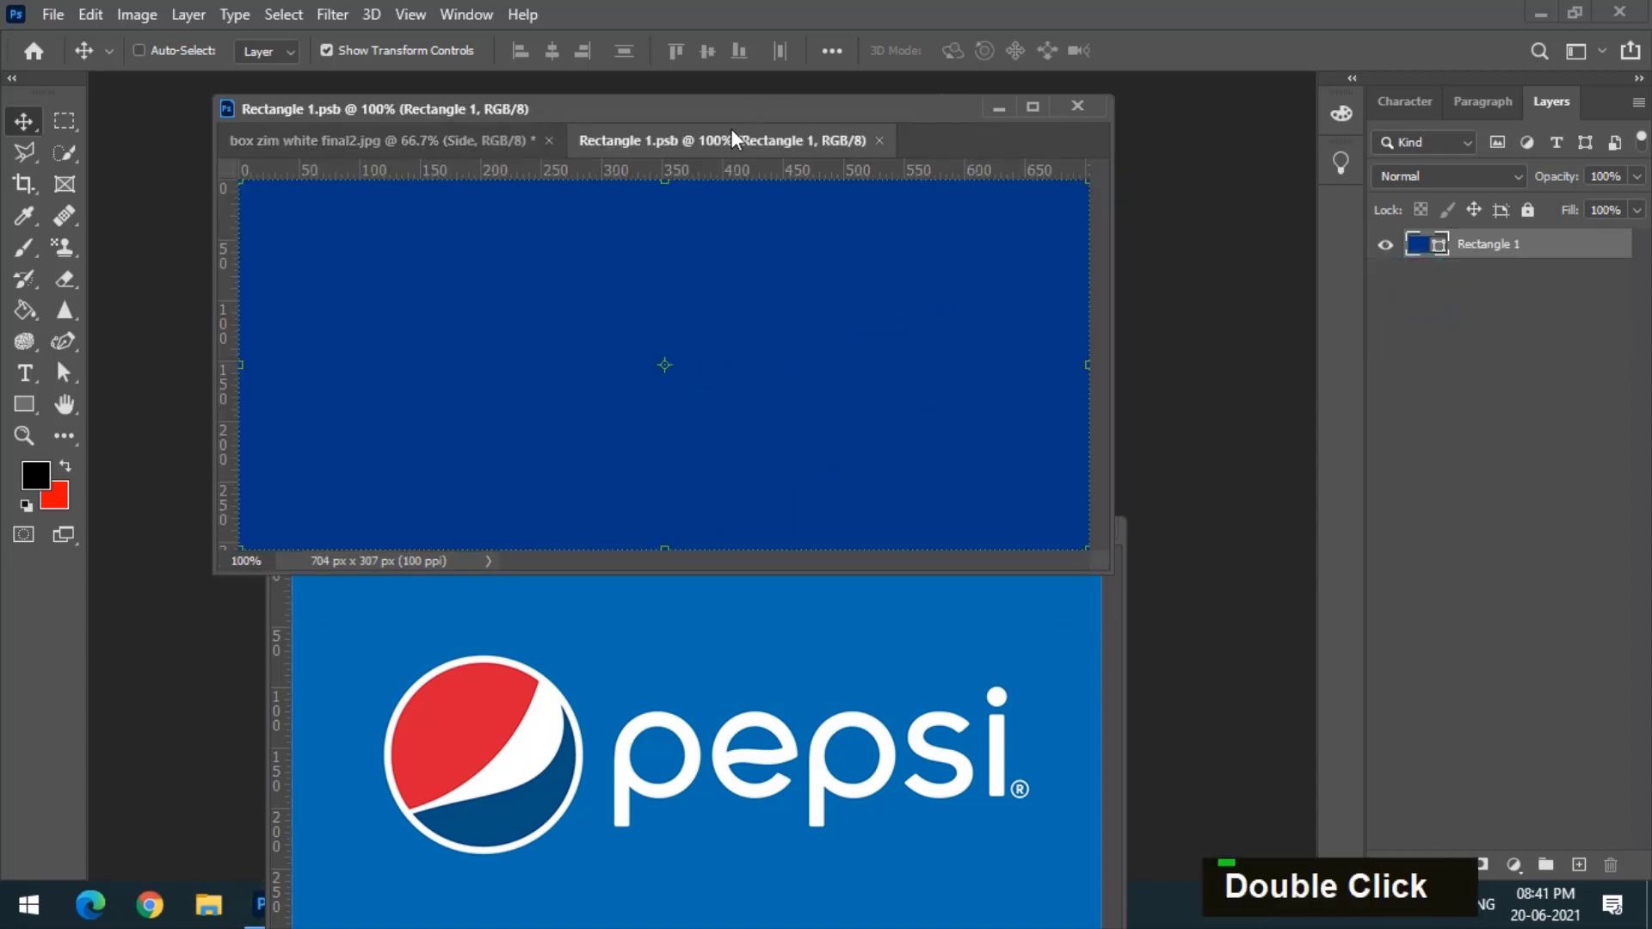
Copy the Pepsi artwork into a floated, enlarged Rectangle 1.psb window and position it over the blue rectangle.
left_click_drag(731, 131, 182, 281)
left_click(839, 778)
left_click_drag(684, 710, 270, 436)
left_click_drag(346, 282, 909, 273)
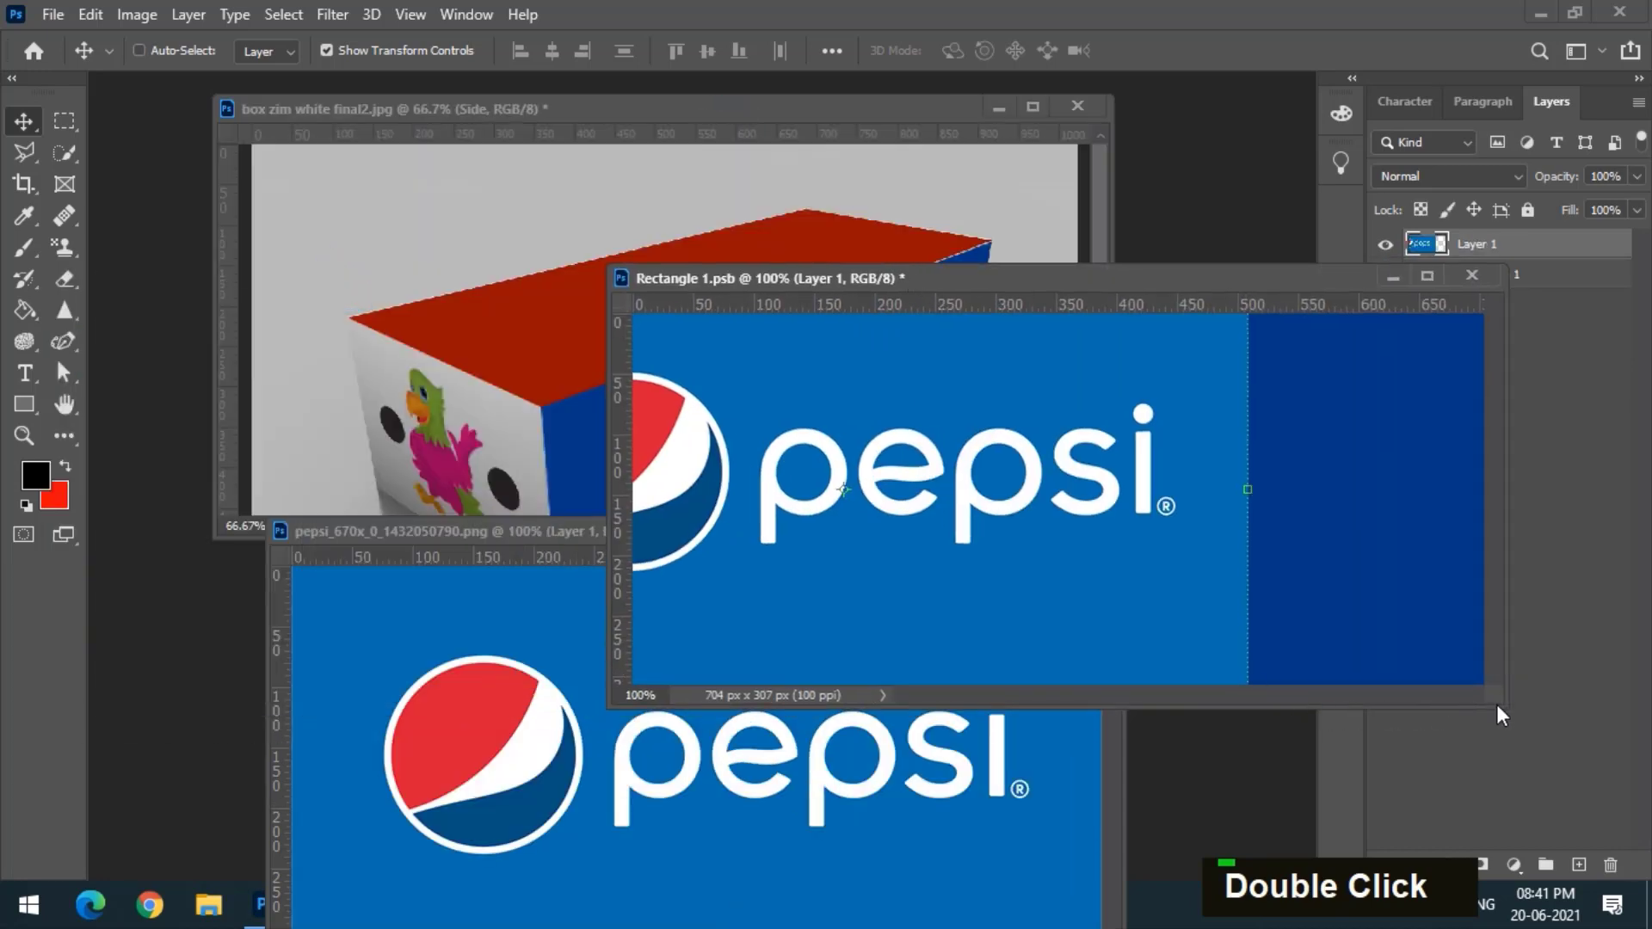
left_click_drag(1497, 706, 1548, 876)
left_click_drag(1187, 596, 1424, 579)
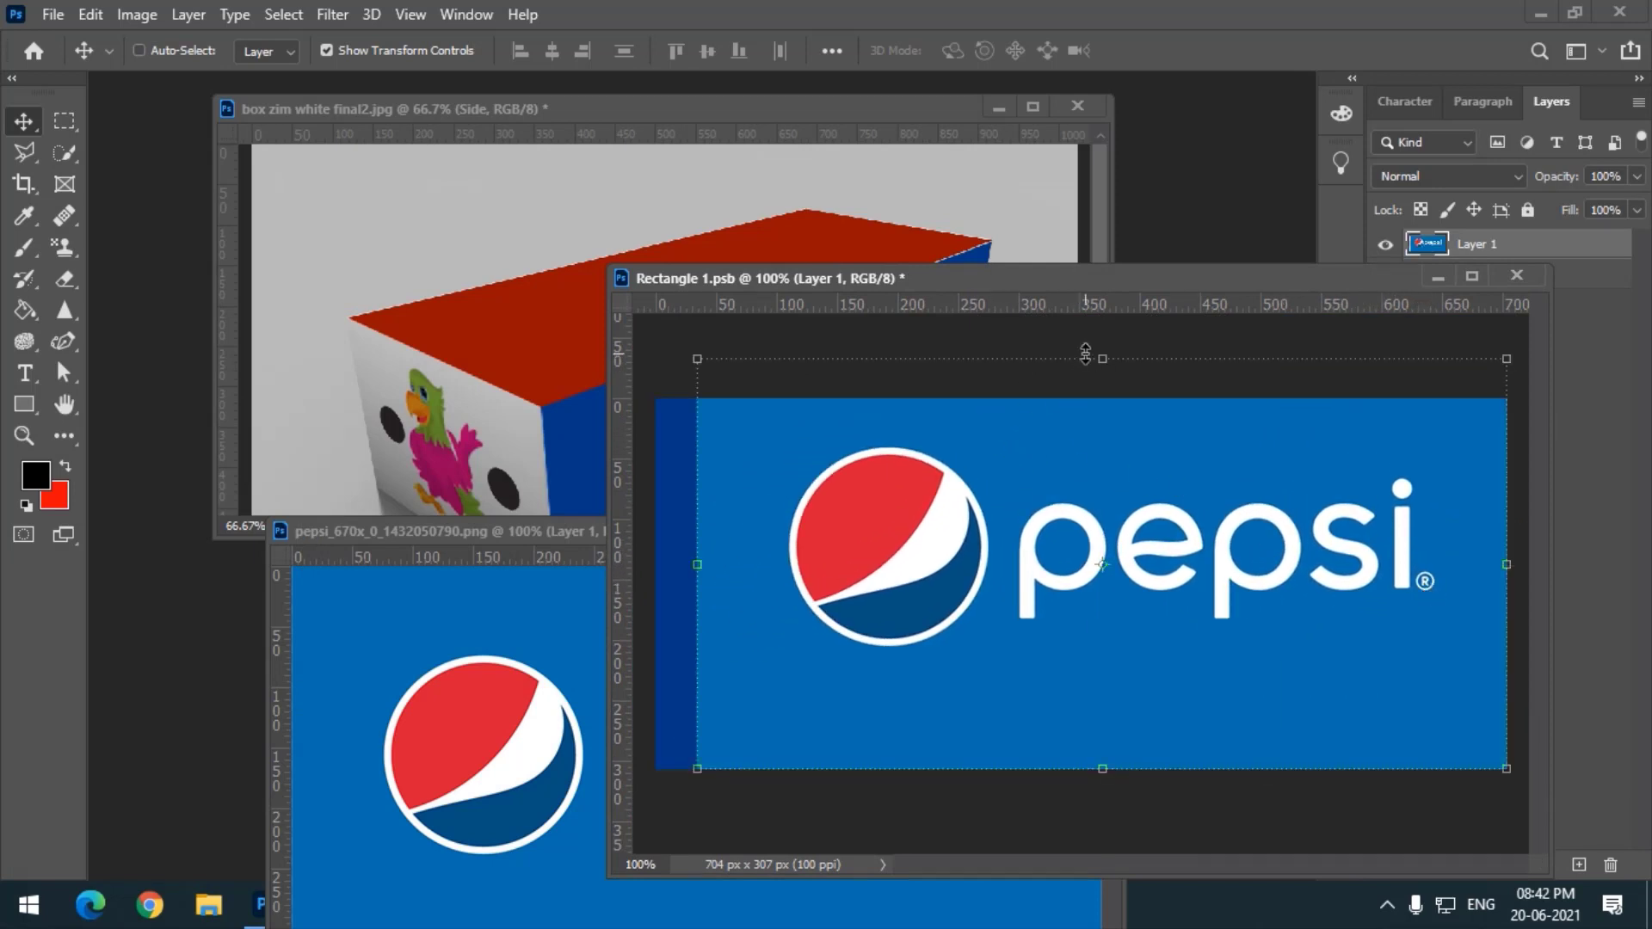
Stretch the Pepsi artwork non-proportionally to cover the whole Rectangle 1.psb canvas and apply the transform.
left_click_drag(1085, 354, 1105, 398)
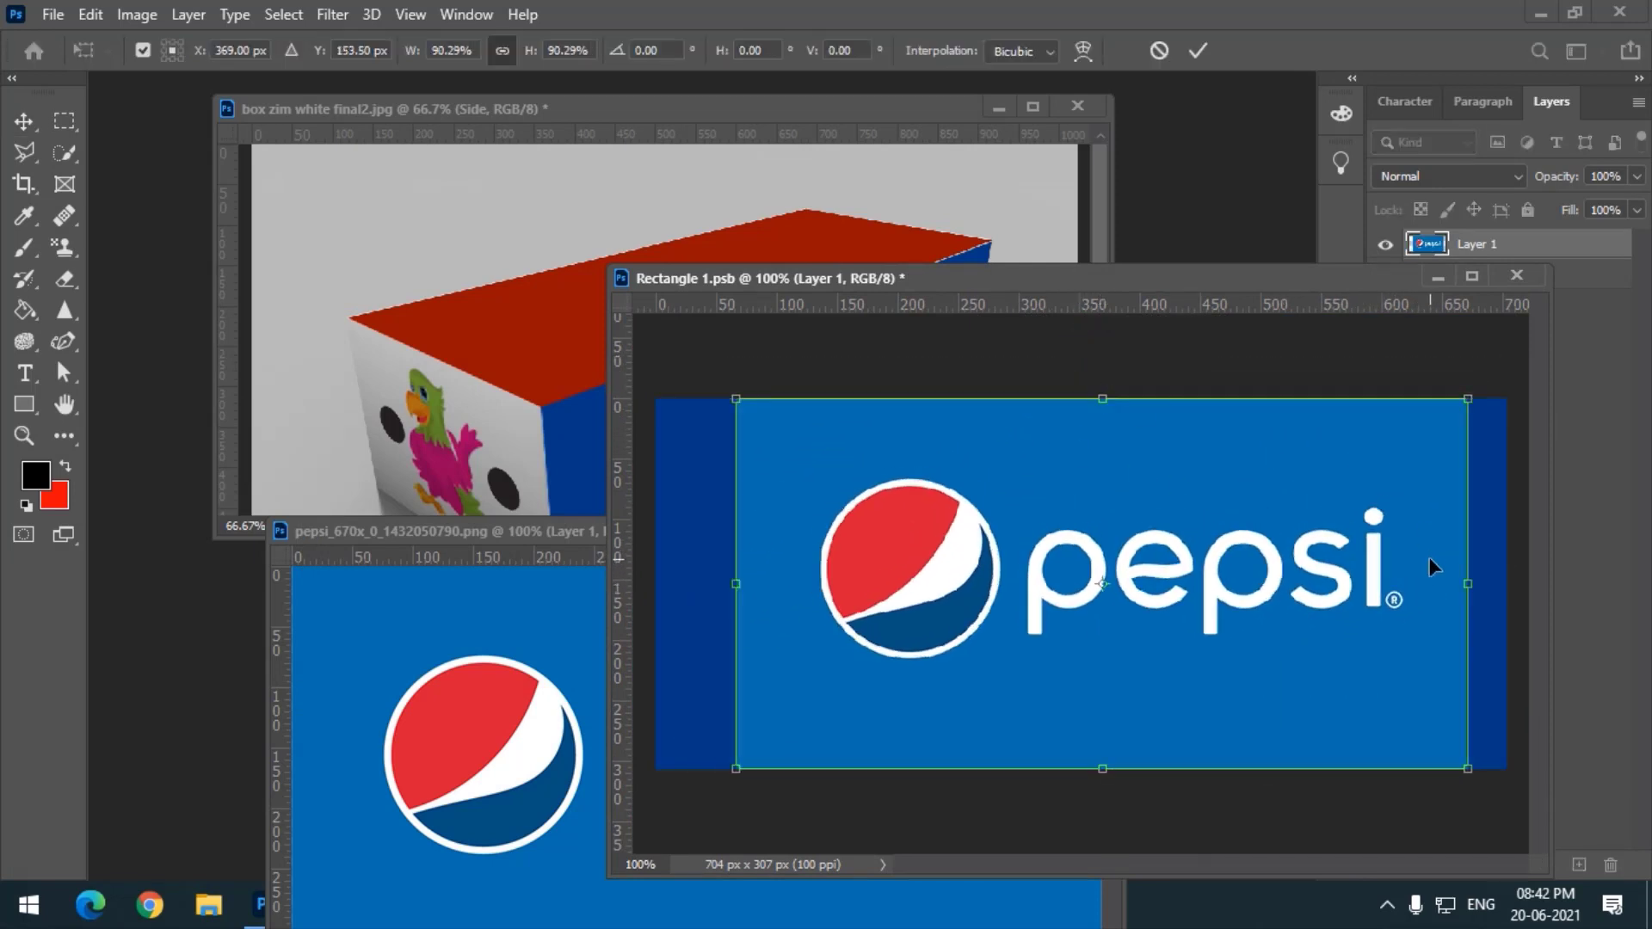
left_click_drag(1469, 592, 1507, 593)
left_click_drag(736, 584, 656, 593)
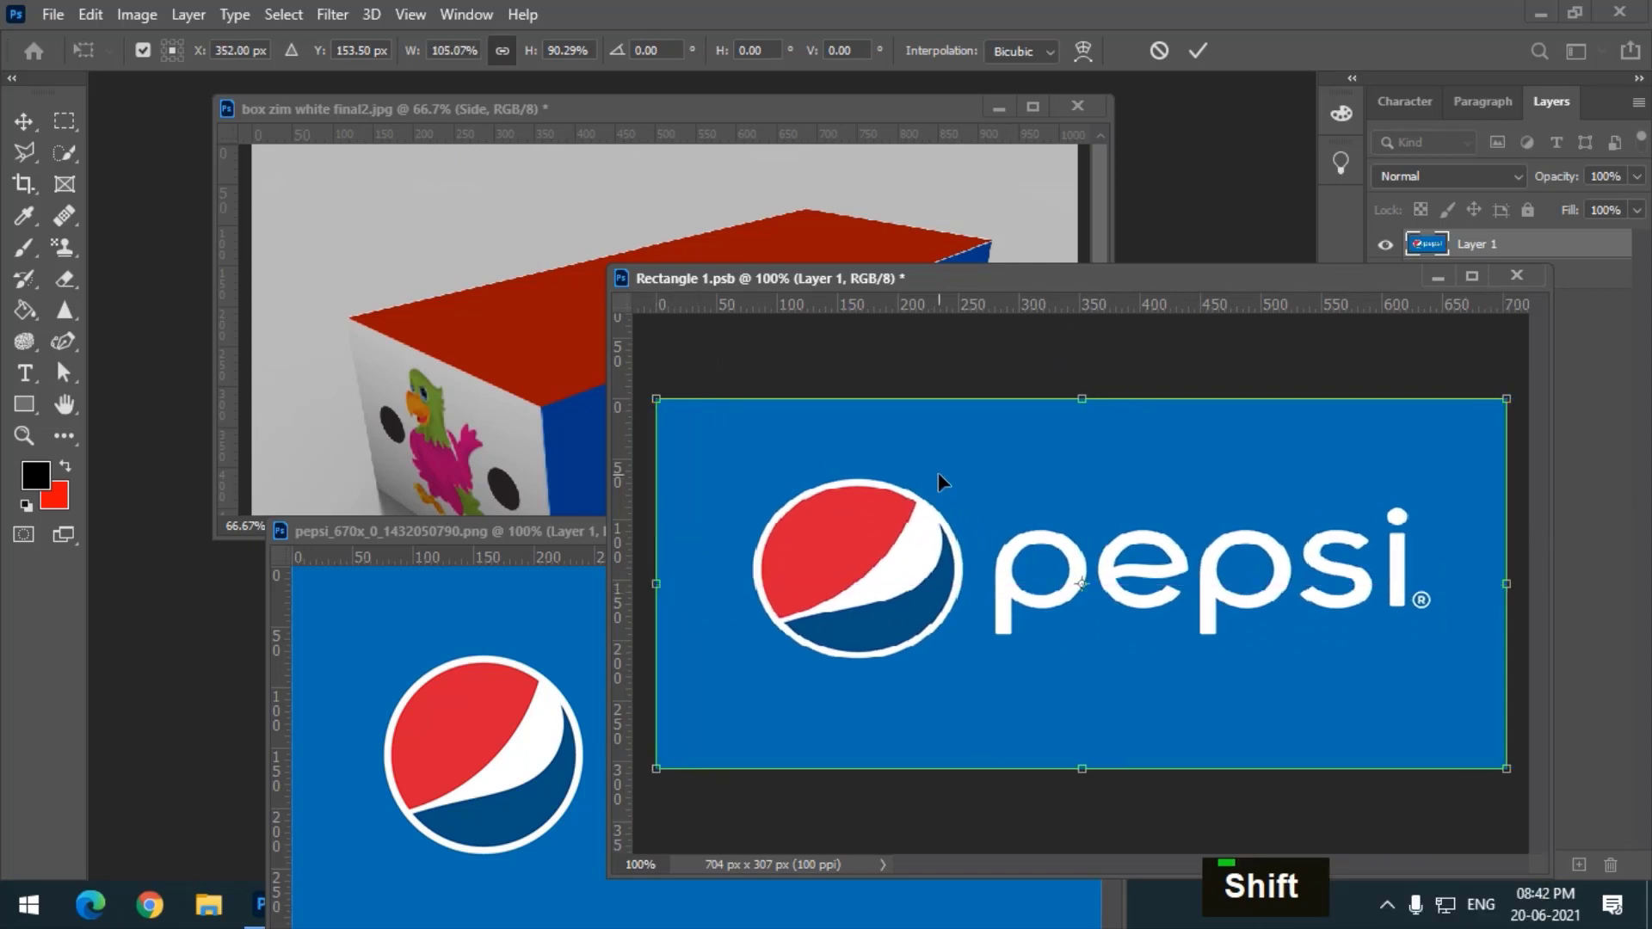
key("Return")
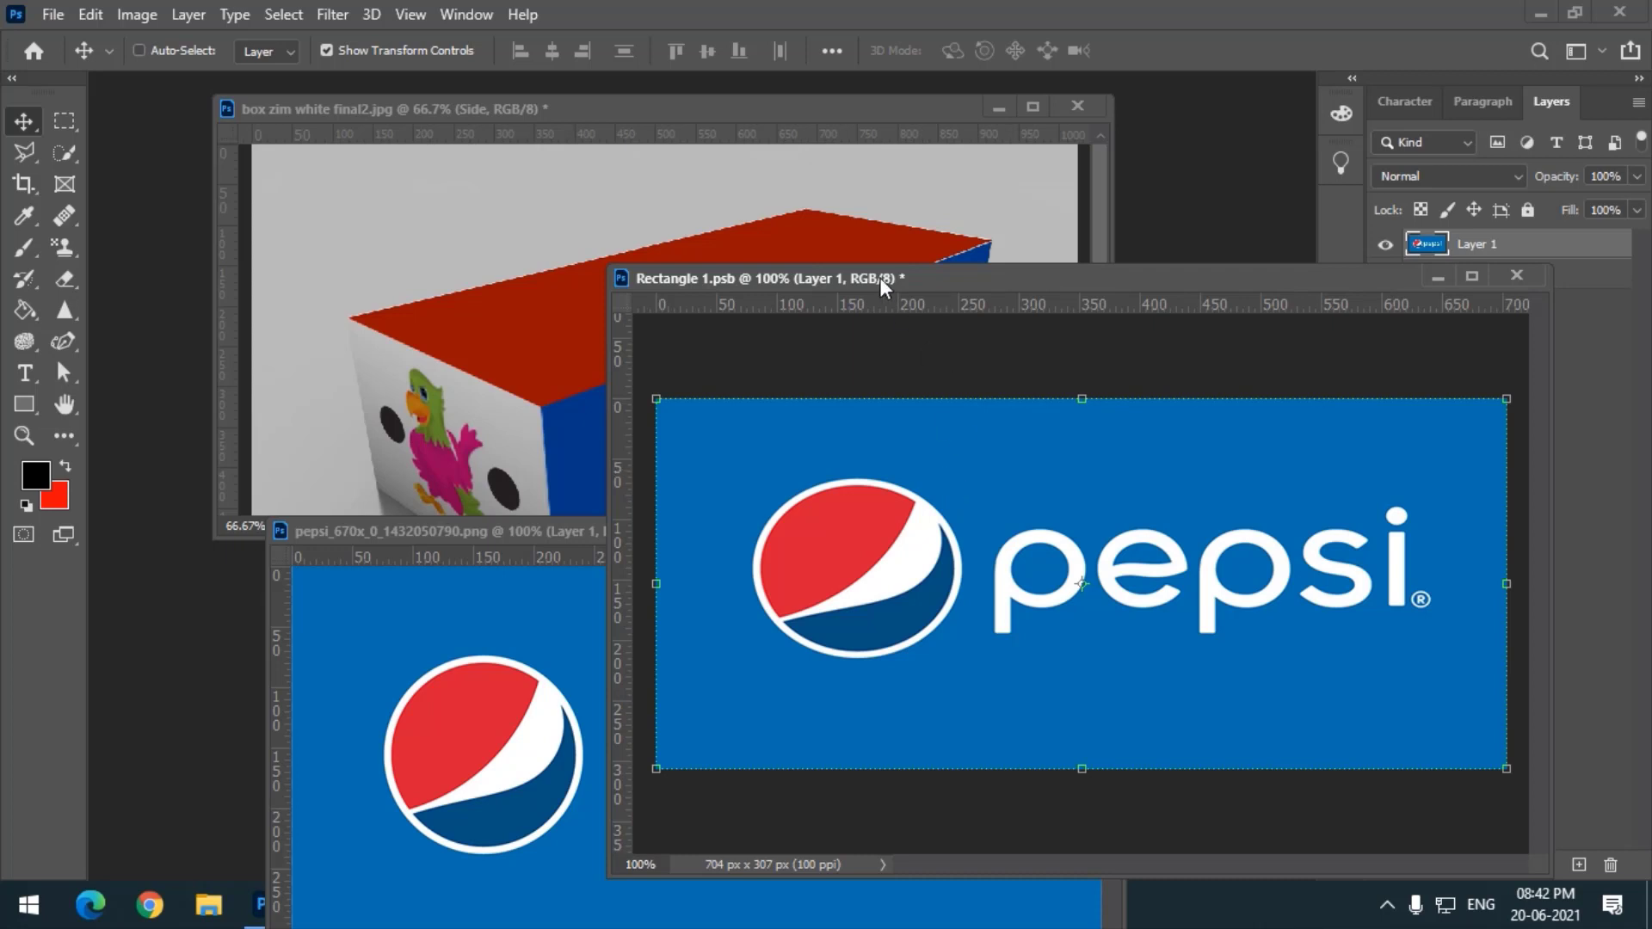
Close the Rectangle 1.psb document and save its changes to the box's Side layer.
left_click_drag(879, 277, 707, 256)
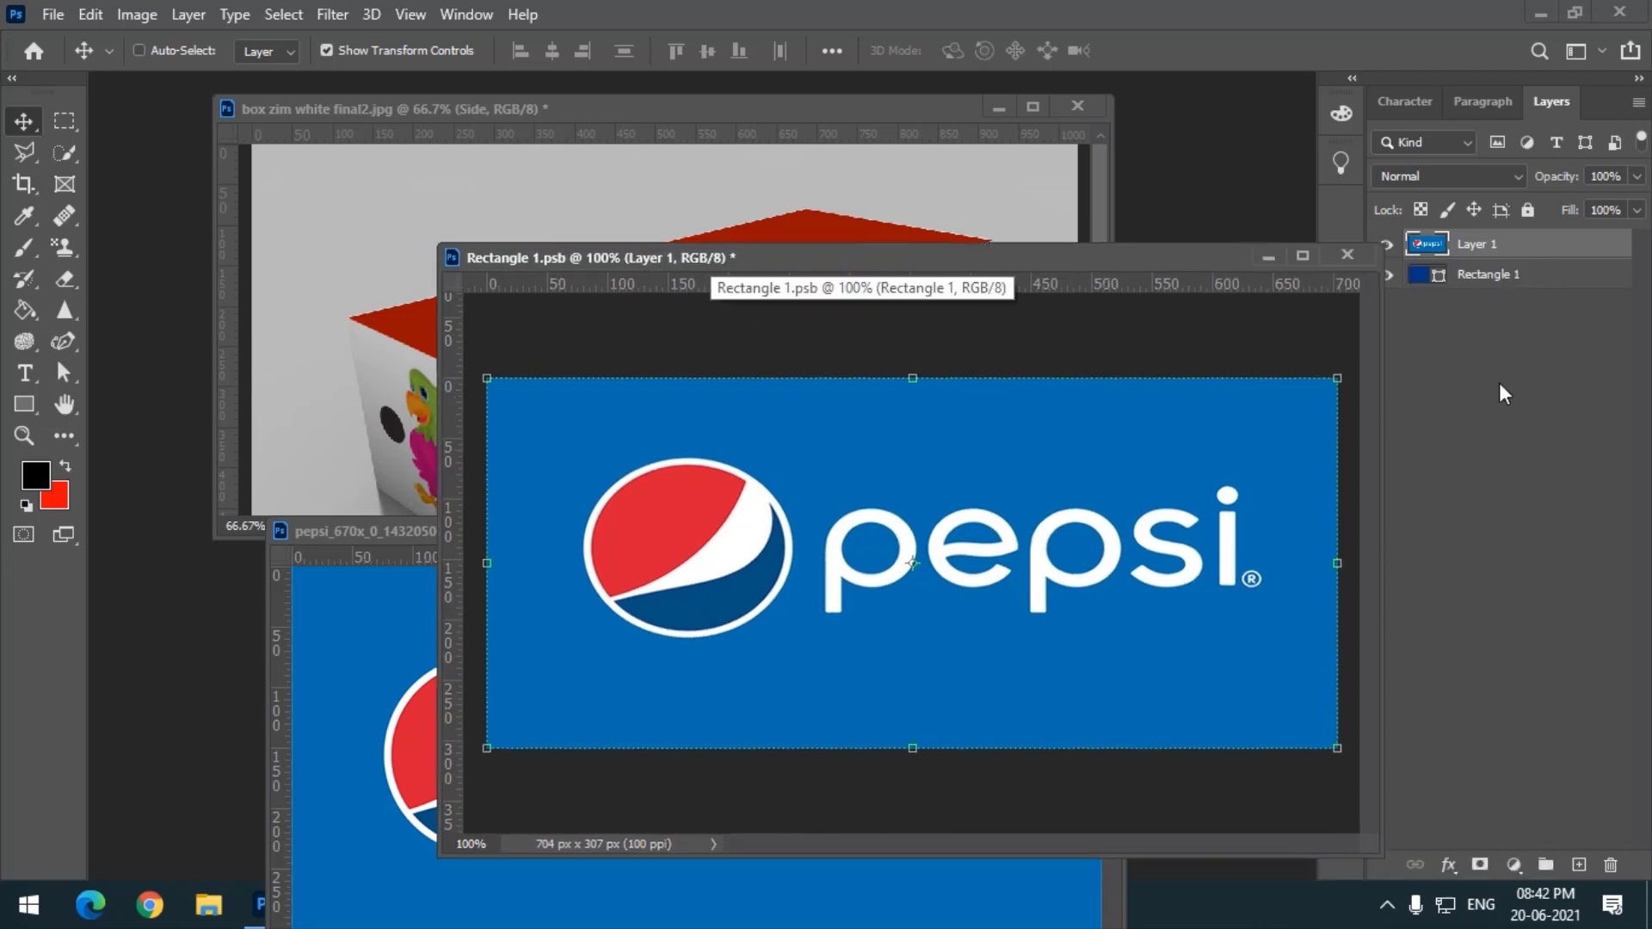
left_click(1353, 258)
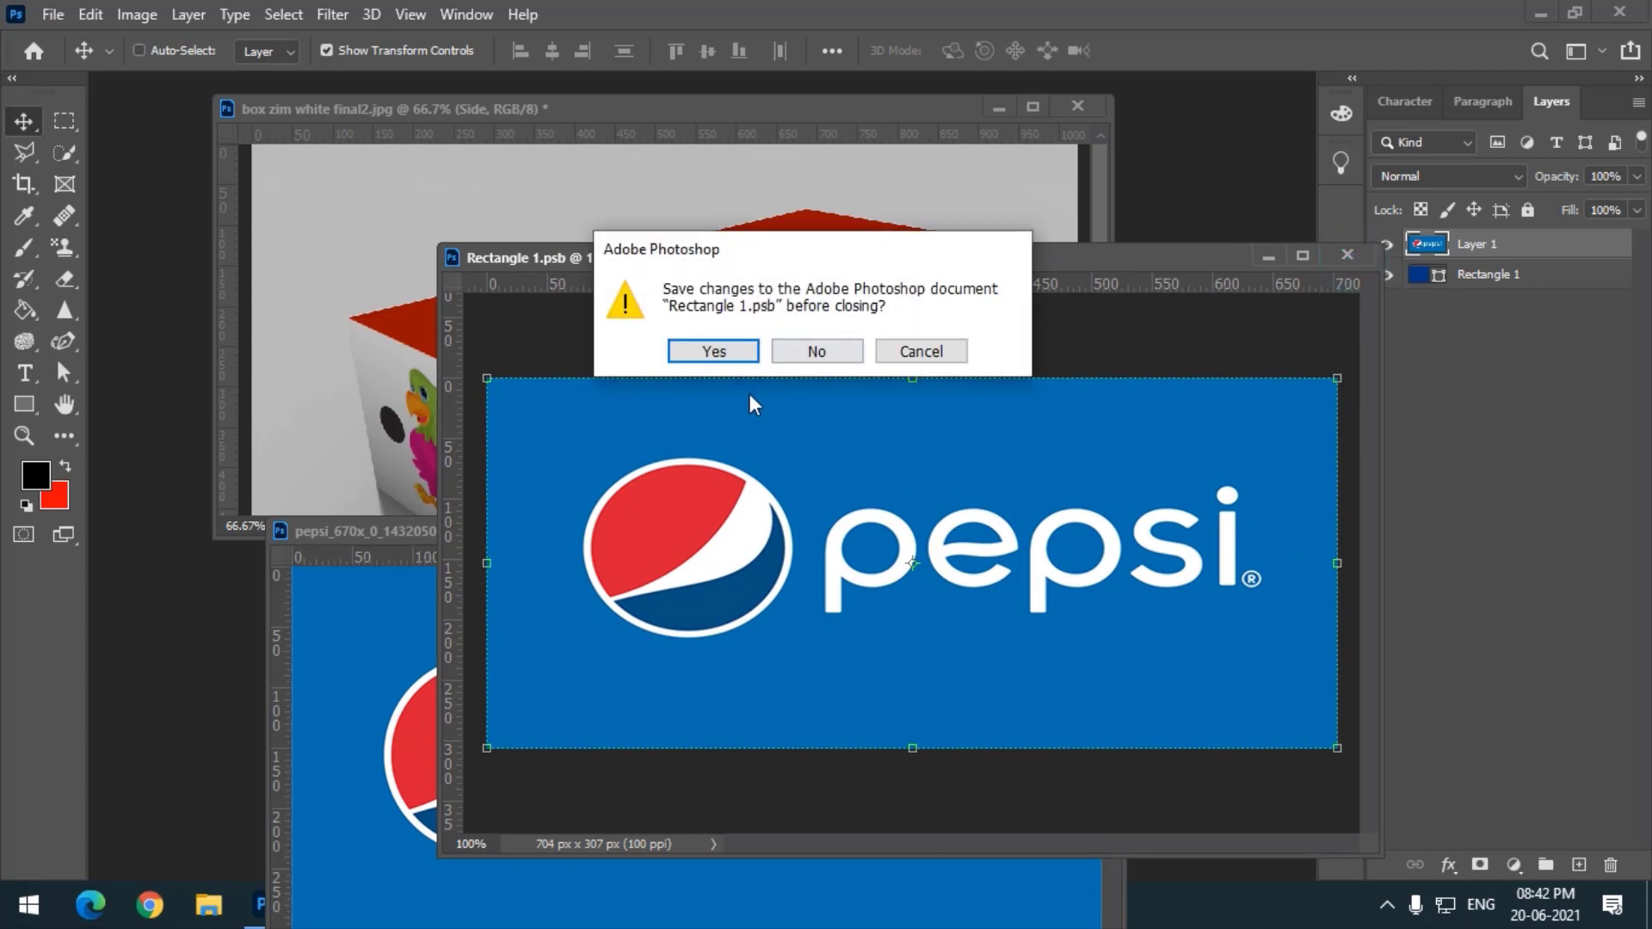
left_click(714, 351)
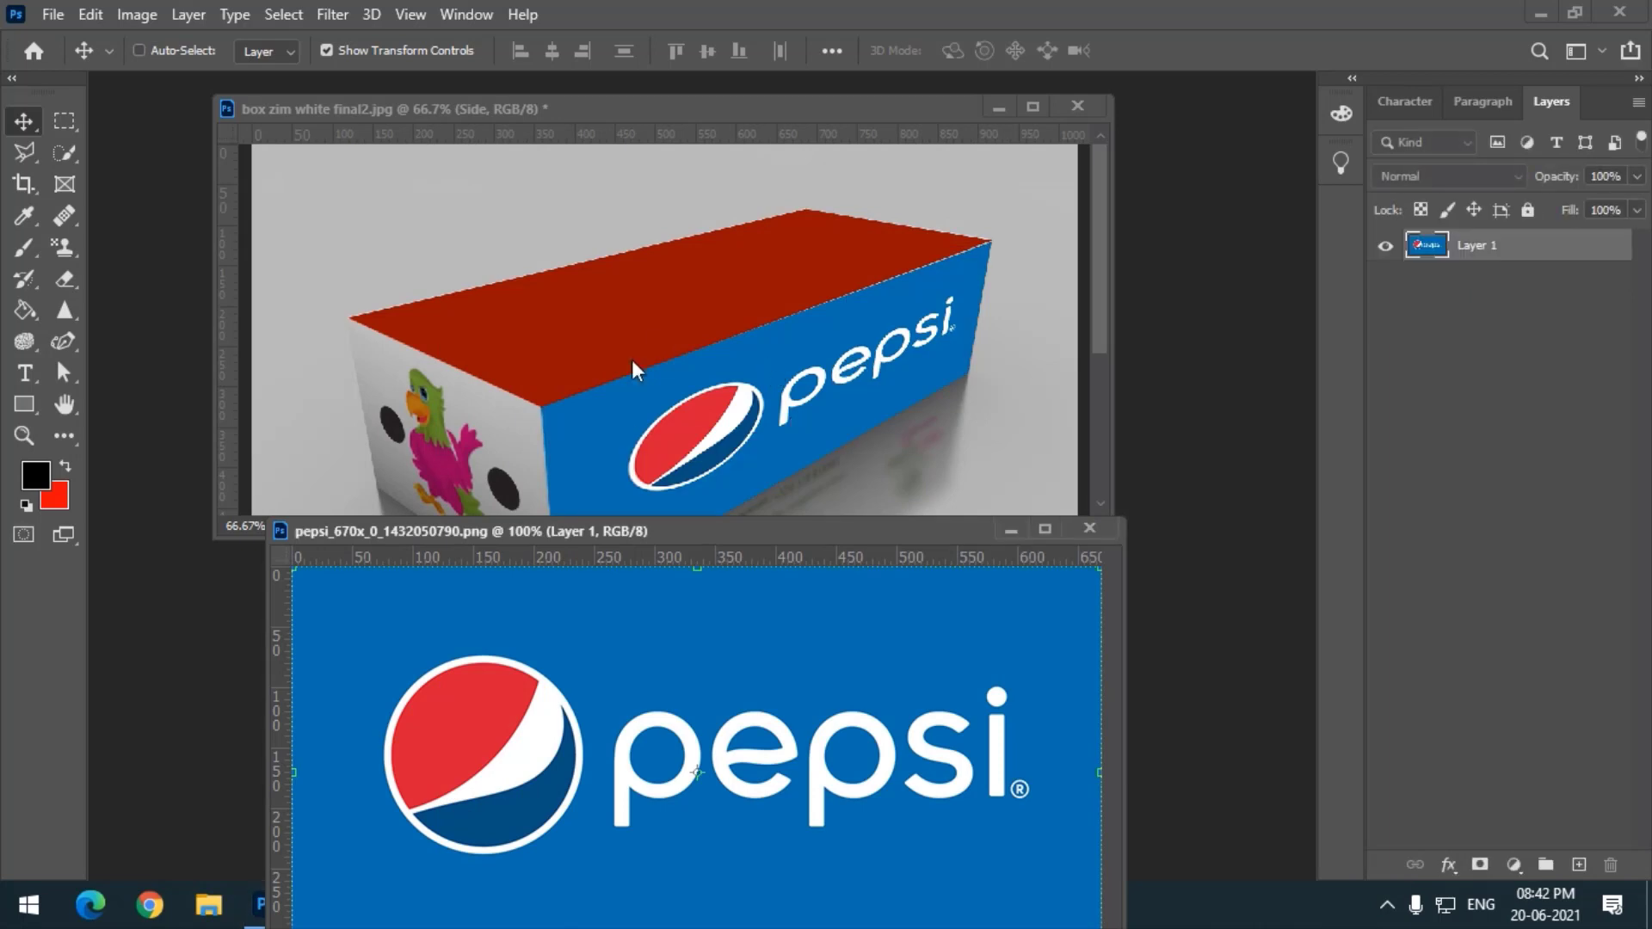
Enlarge the box image's window to show the whole box and close the Pepsi image document.
left_click_drag(680, 531, 675, 621)
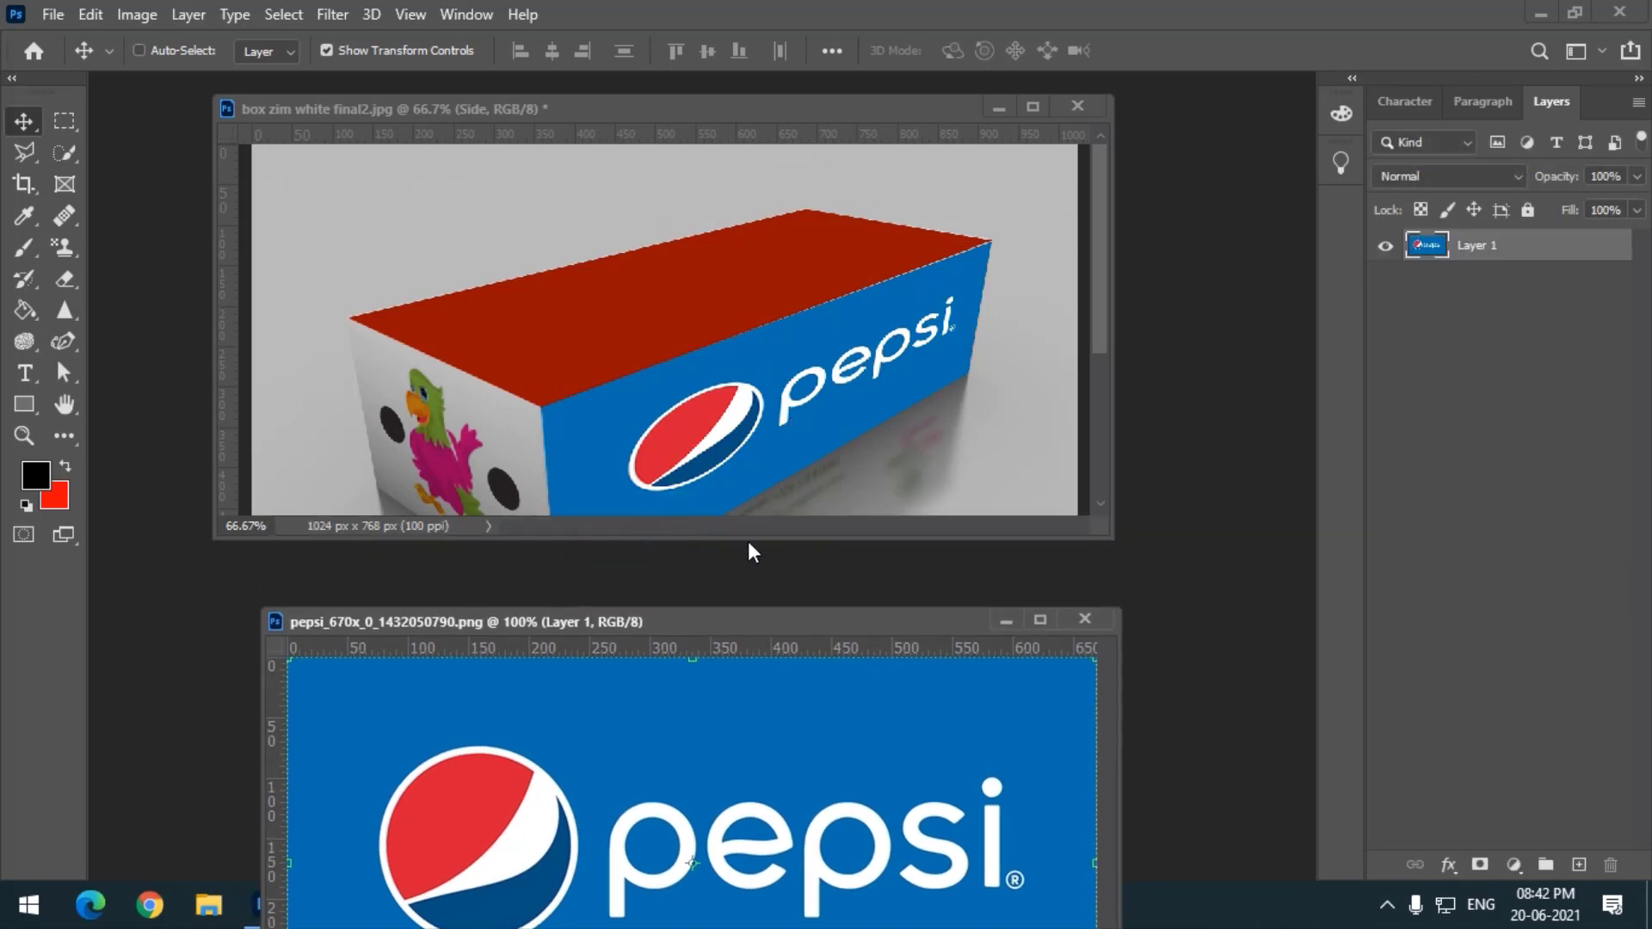
left_click_drag(747, 551, 745, 649)
scroll(709, 347, "down", 1)
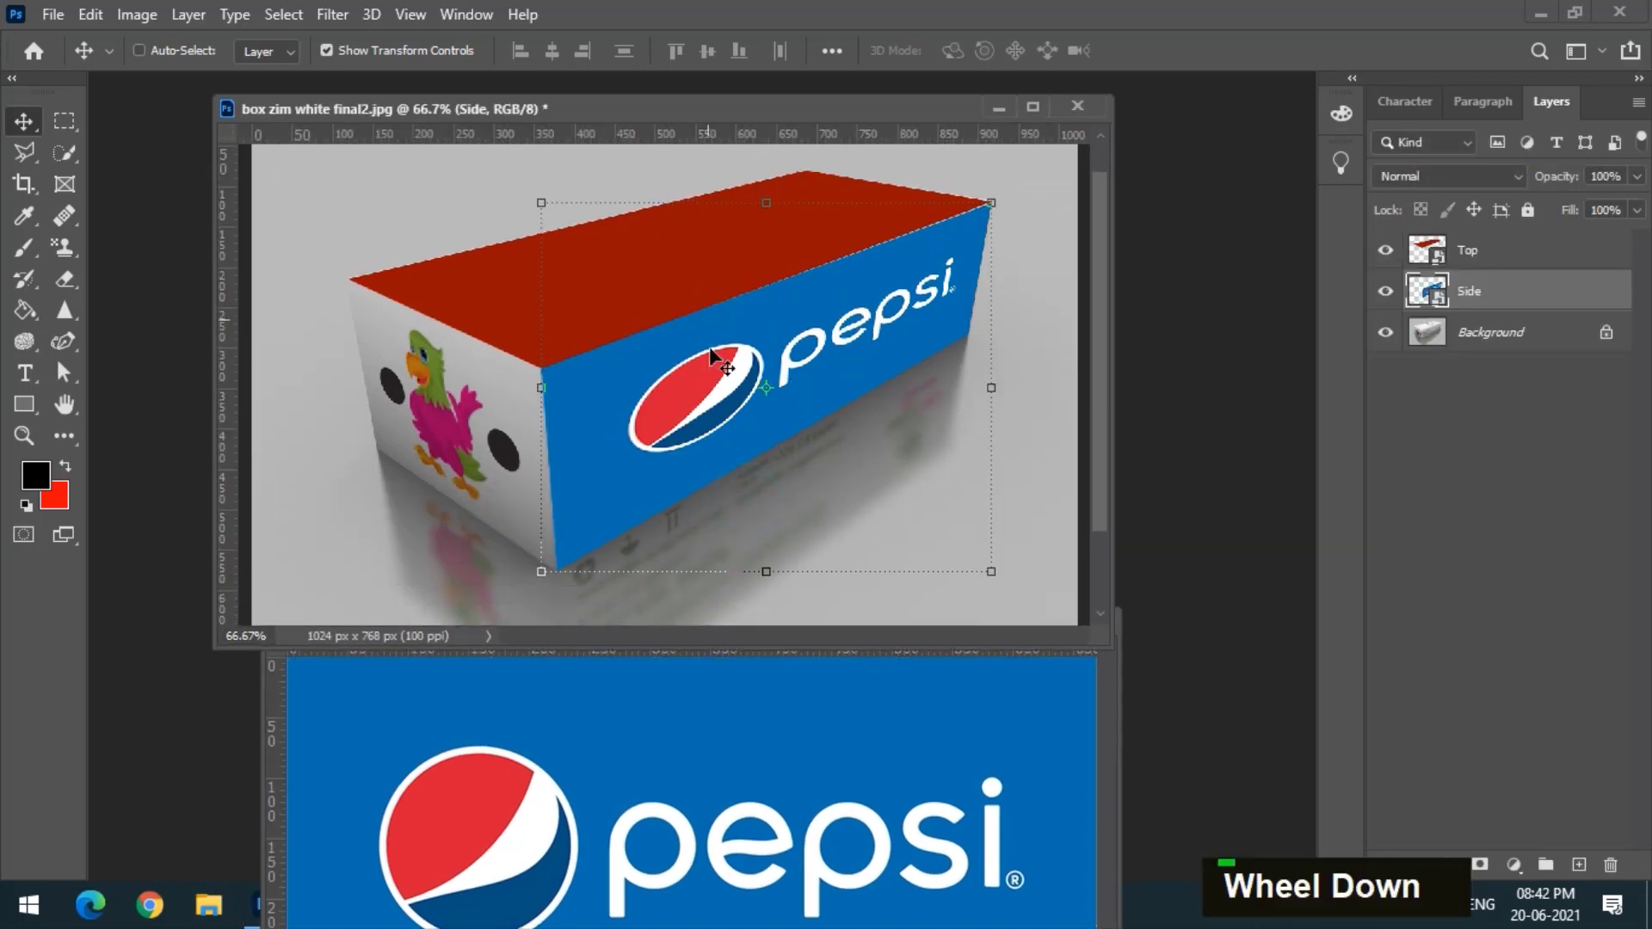
left_click(688, 694)
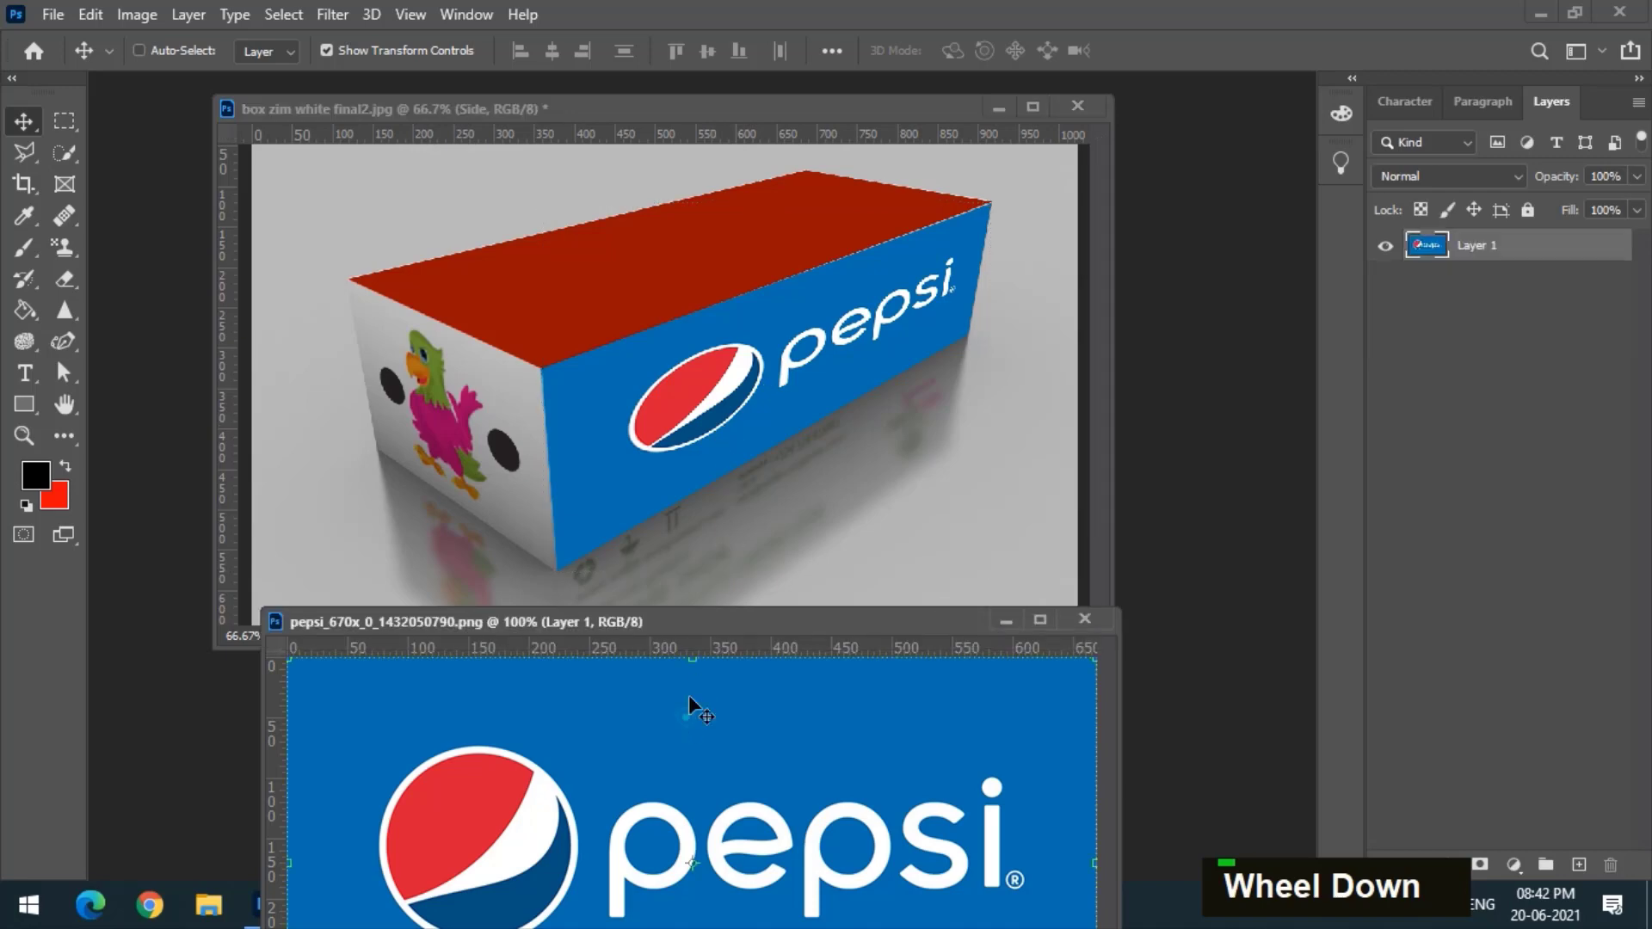
left_click(1085, 619)
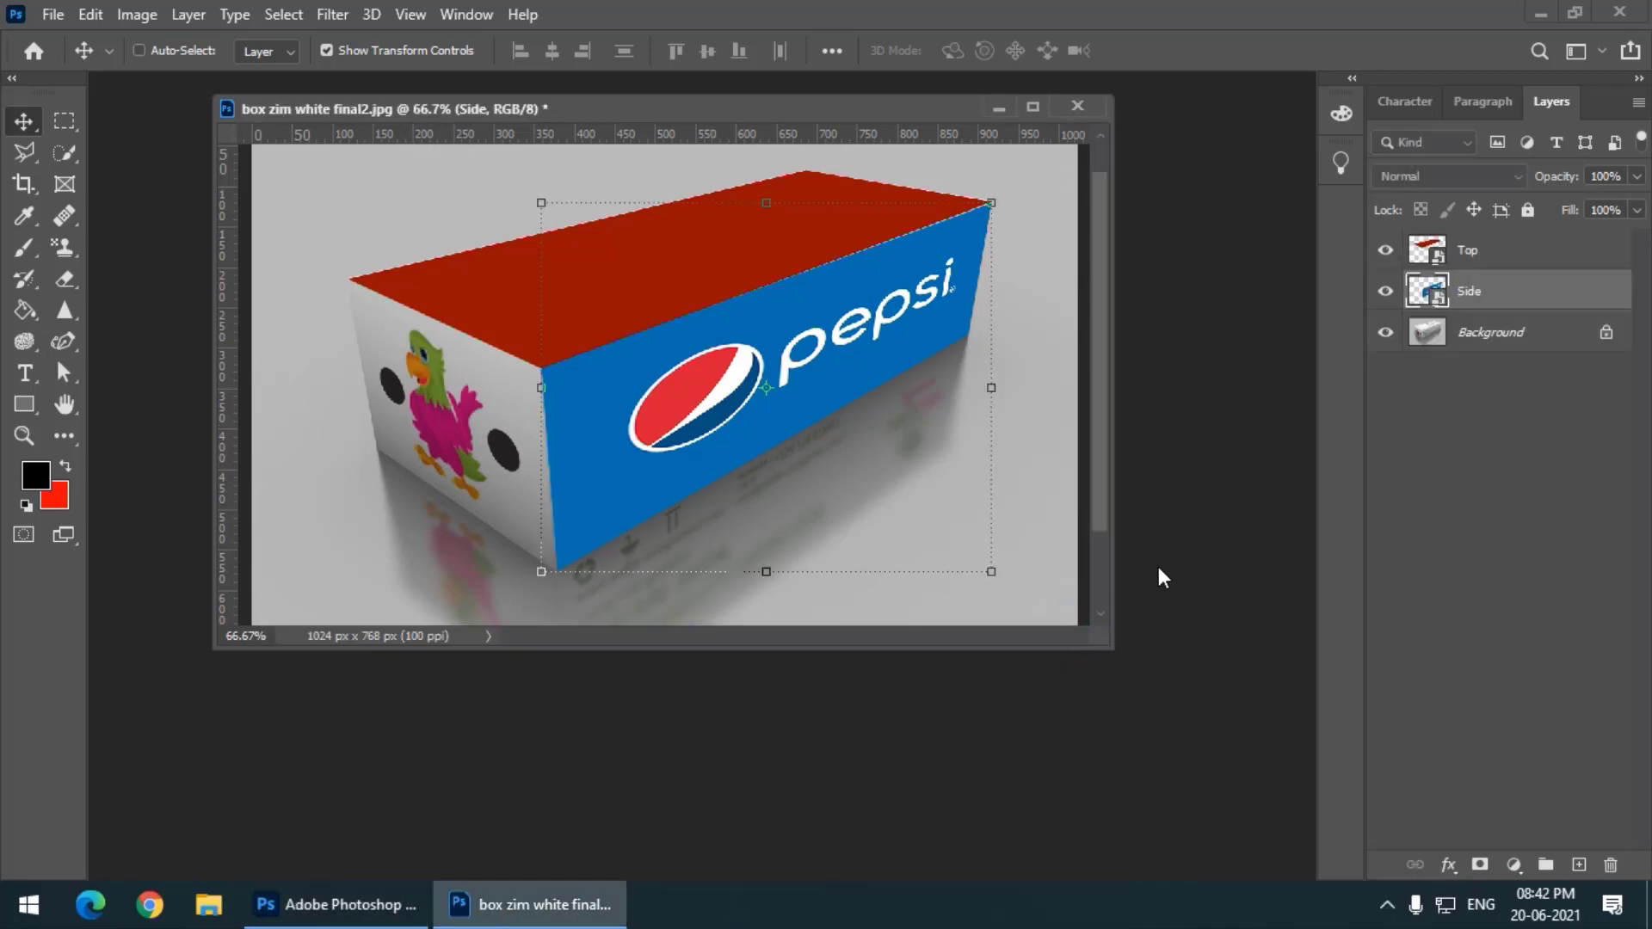
Open the html-color-codes-color-palette-generators image from the CorelDraw folder.
double_click(790, 757)
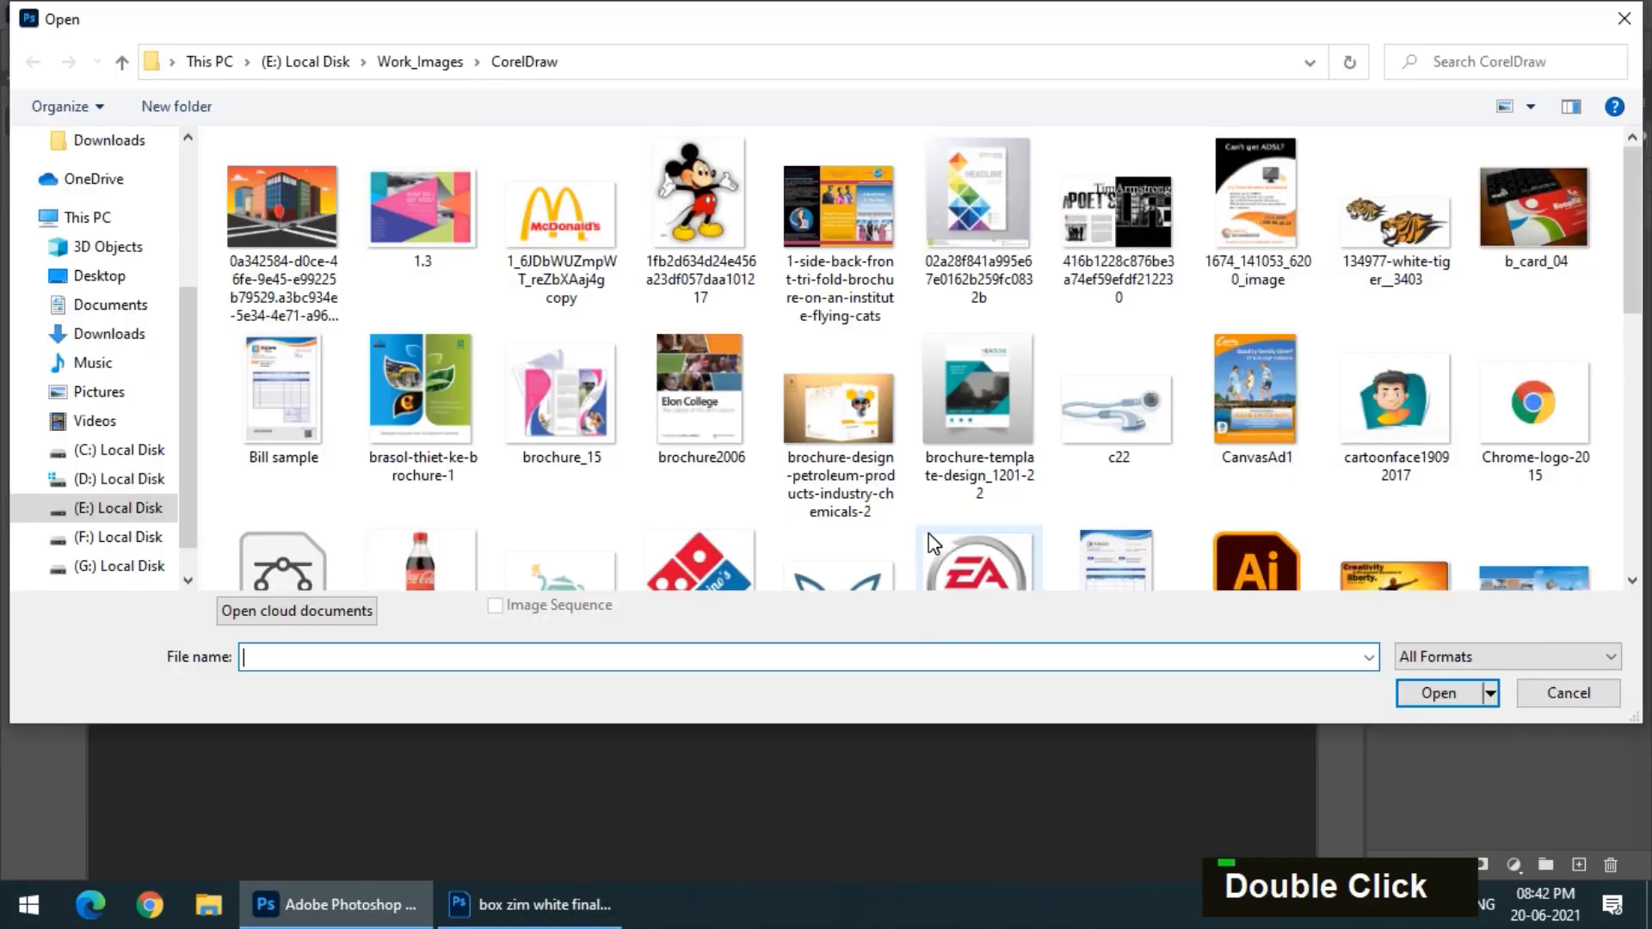
scroll(909, 496, "down", 4)
scroll(909, 496, "up", 1)
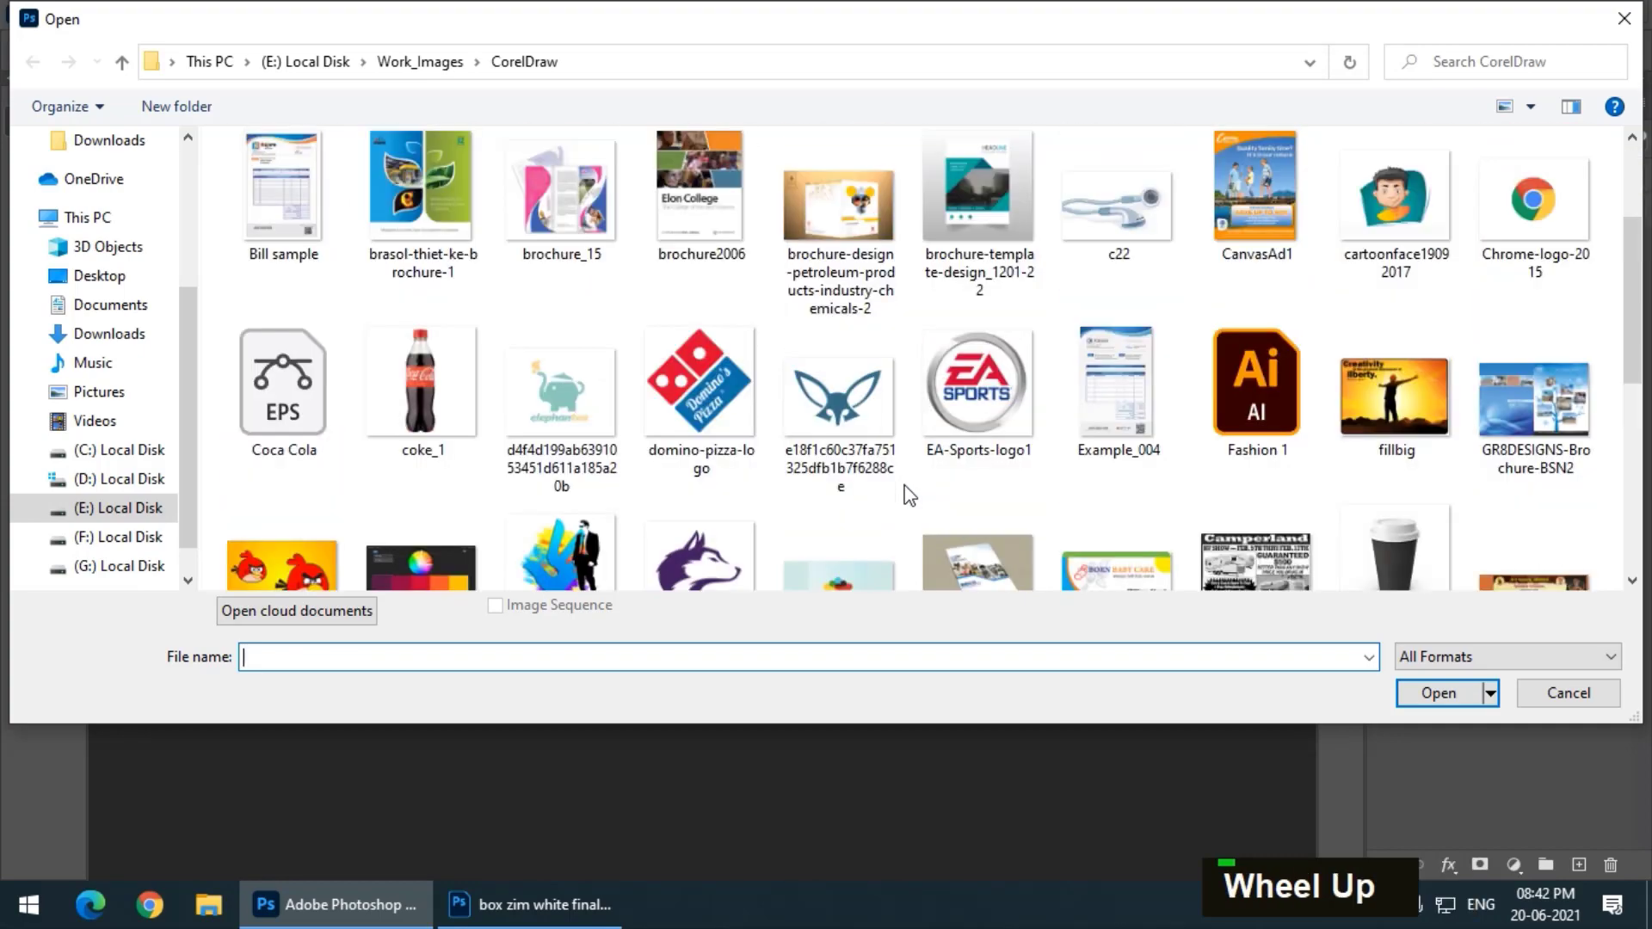
scroll(909, 496, "down", 1)
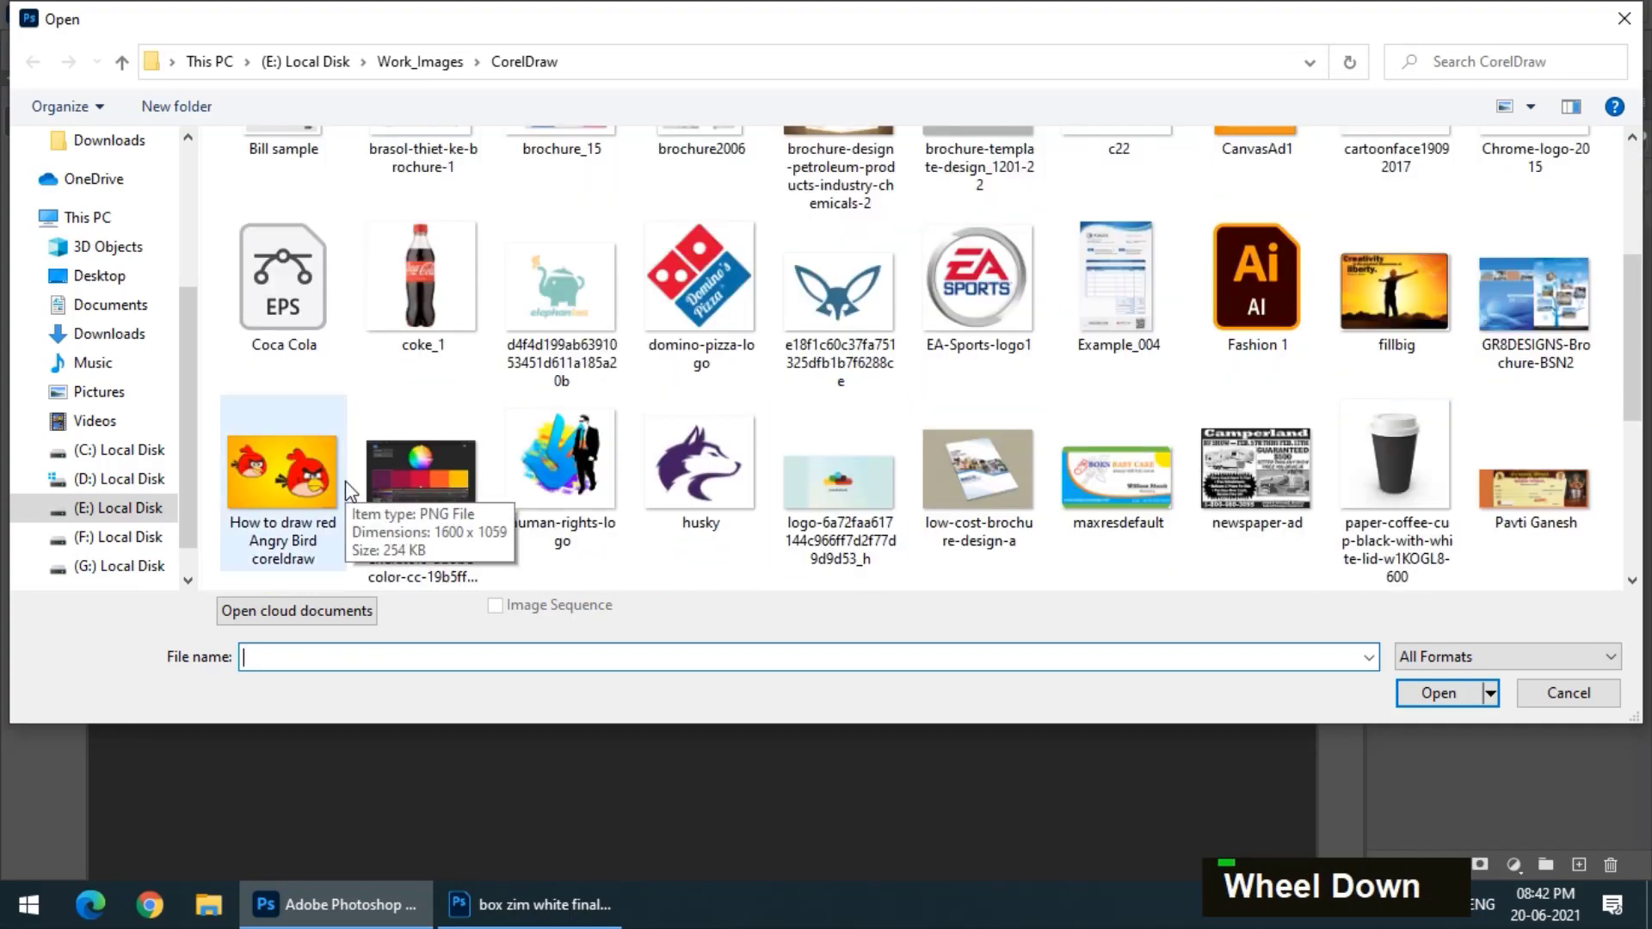
double_click(371, 485)
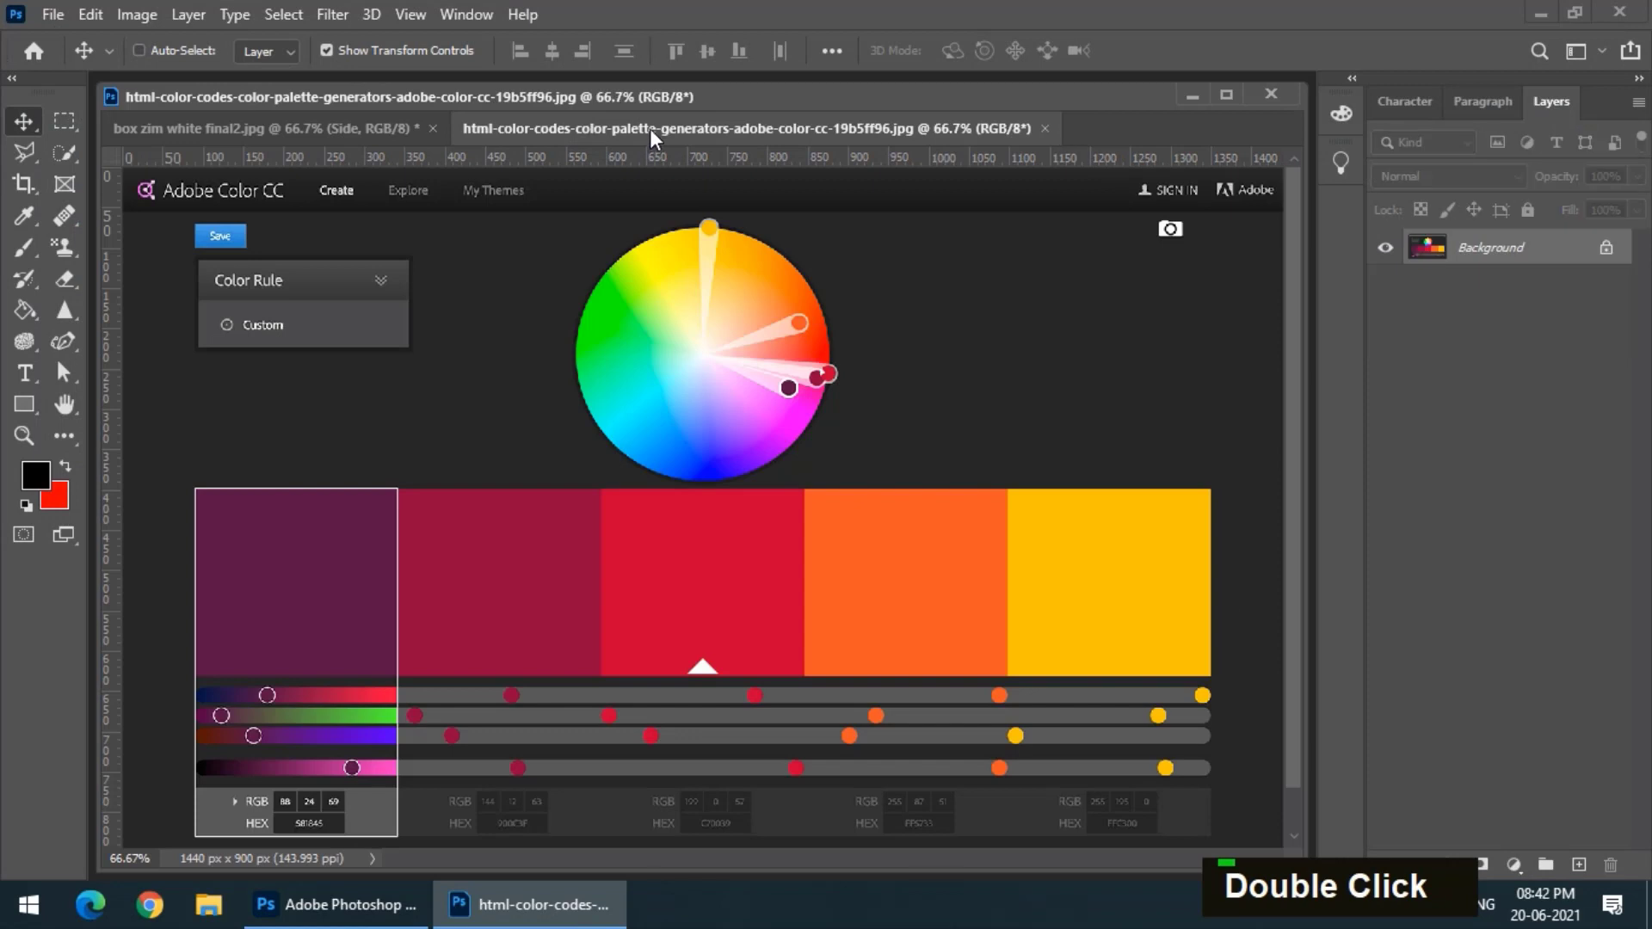
Float the color palette image in its own window and open the Top layer's smart object contents from the box image.
left_click_drag(649, 130, 422, 328)
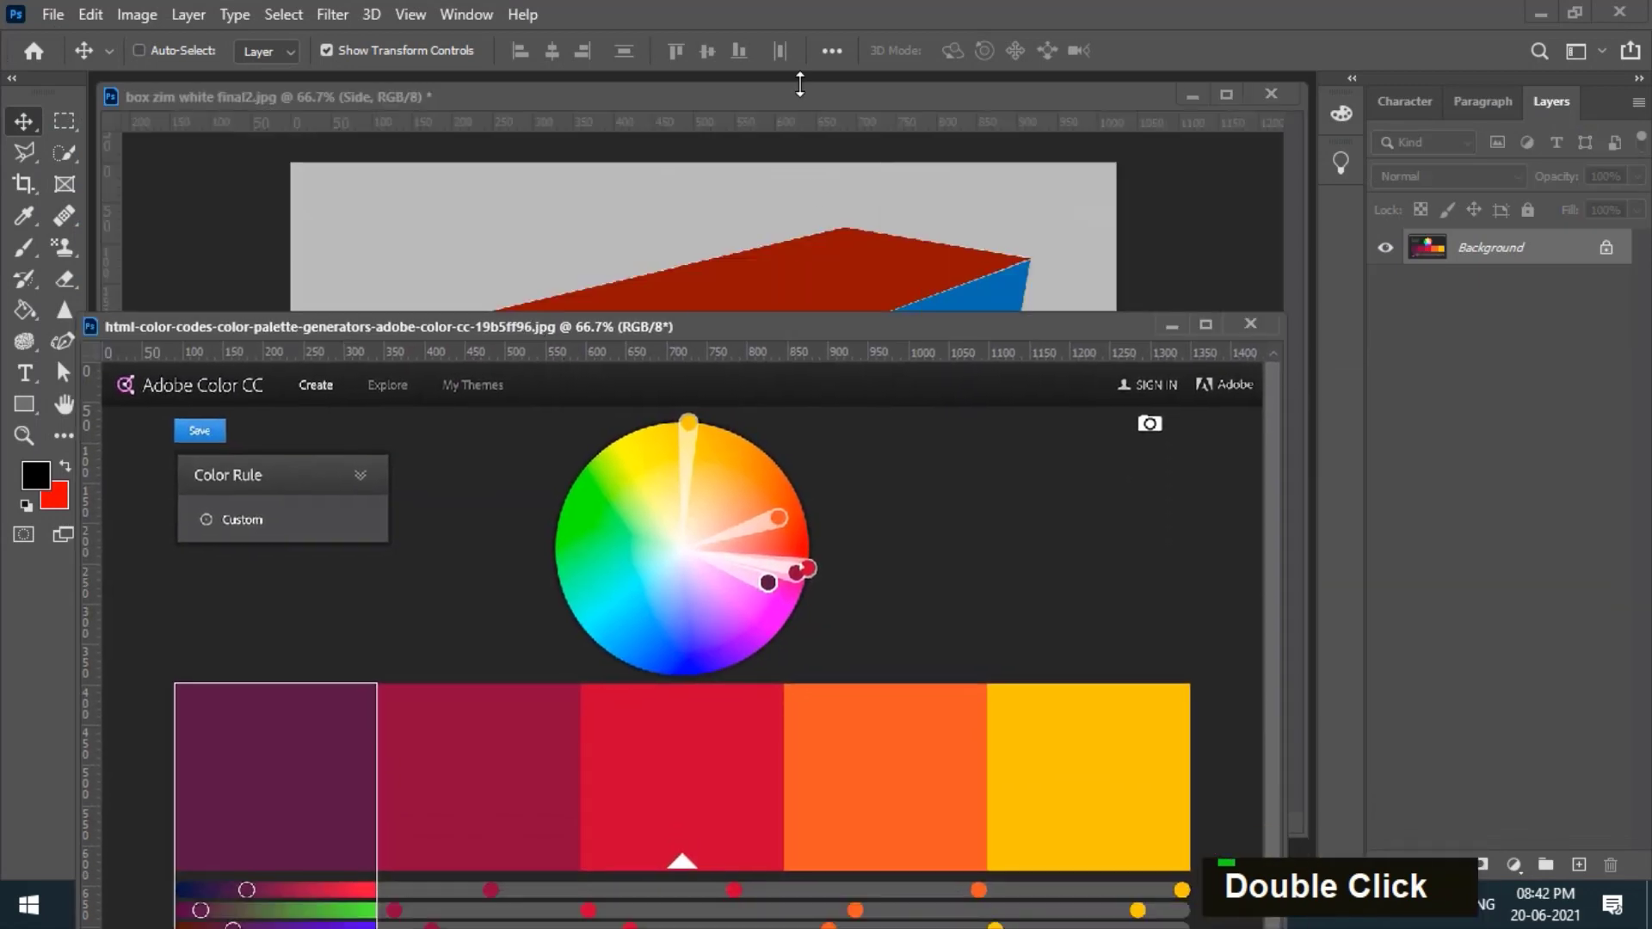
left_click(811, 98)
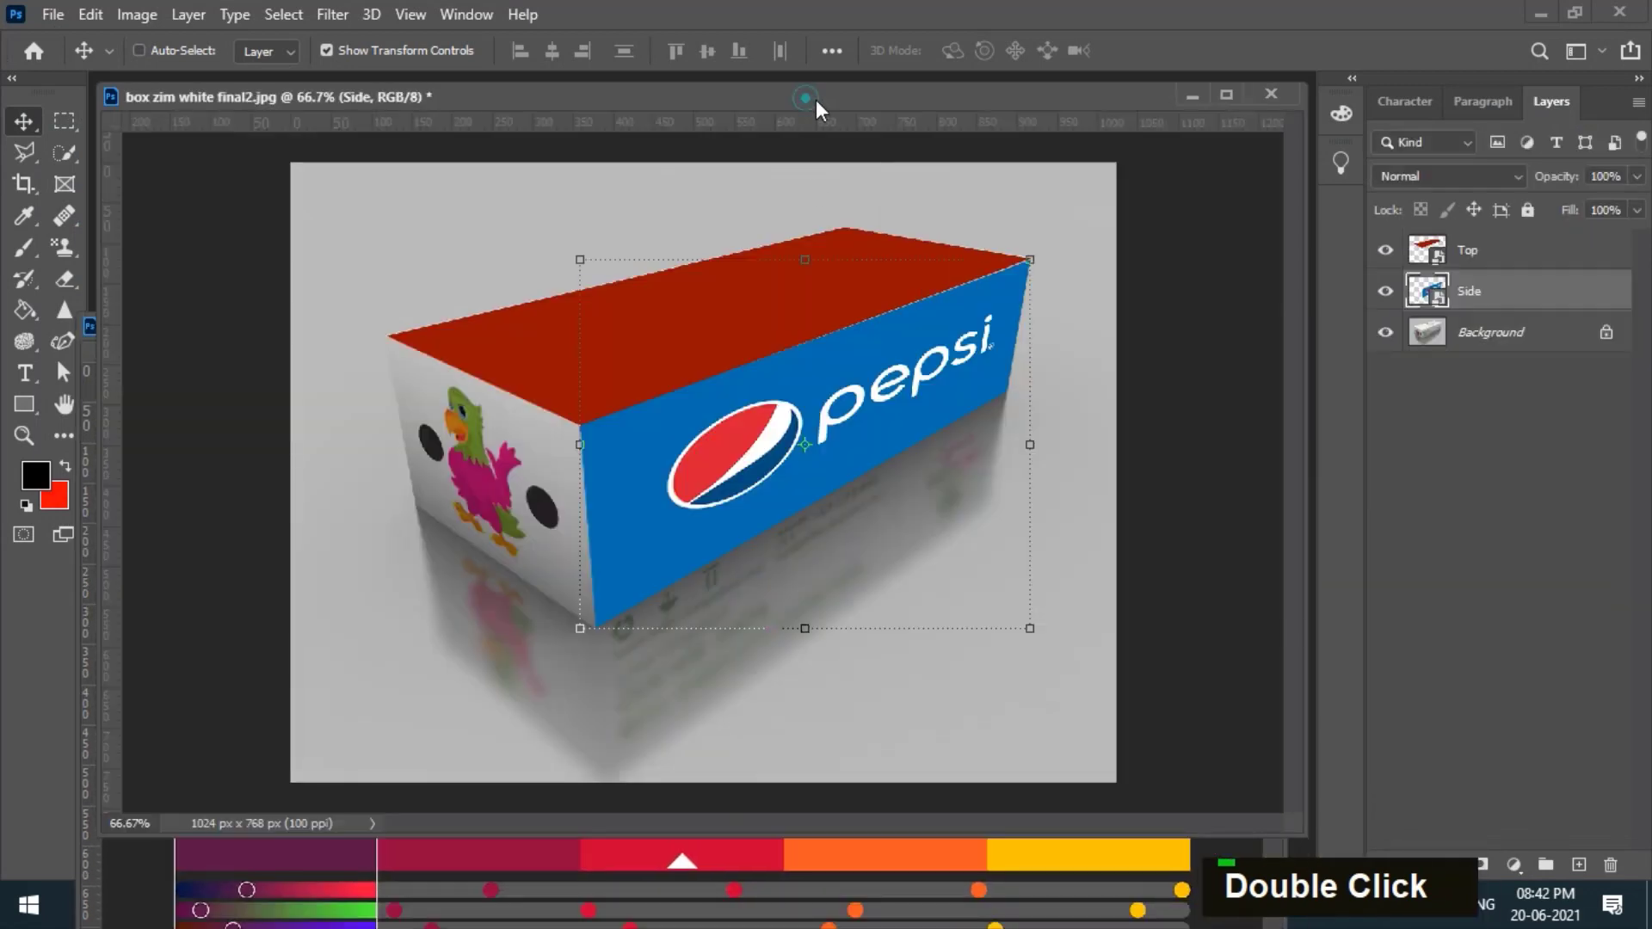
left_click(1421, 252)
double_click(1421, 251)
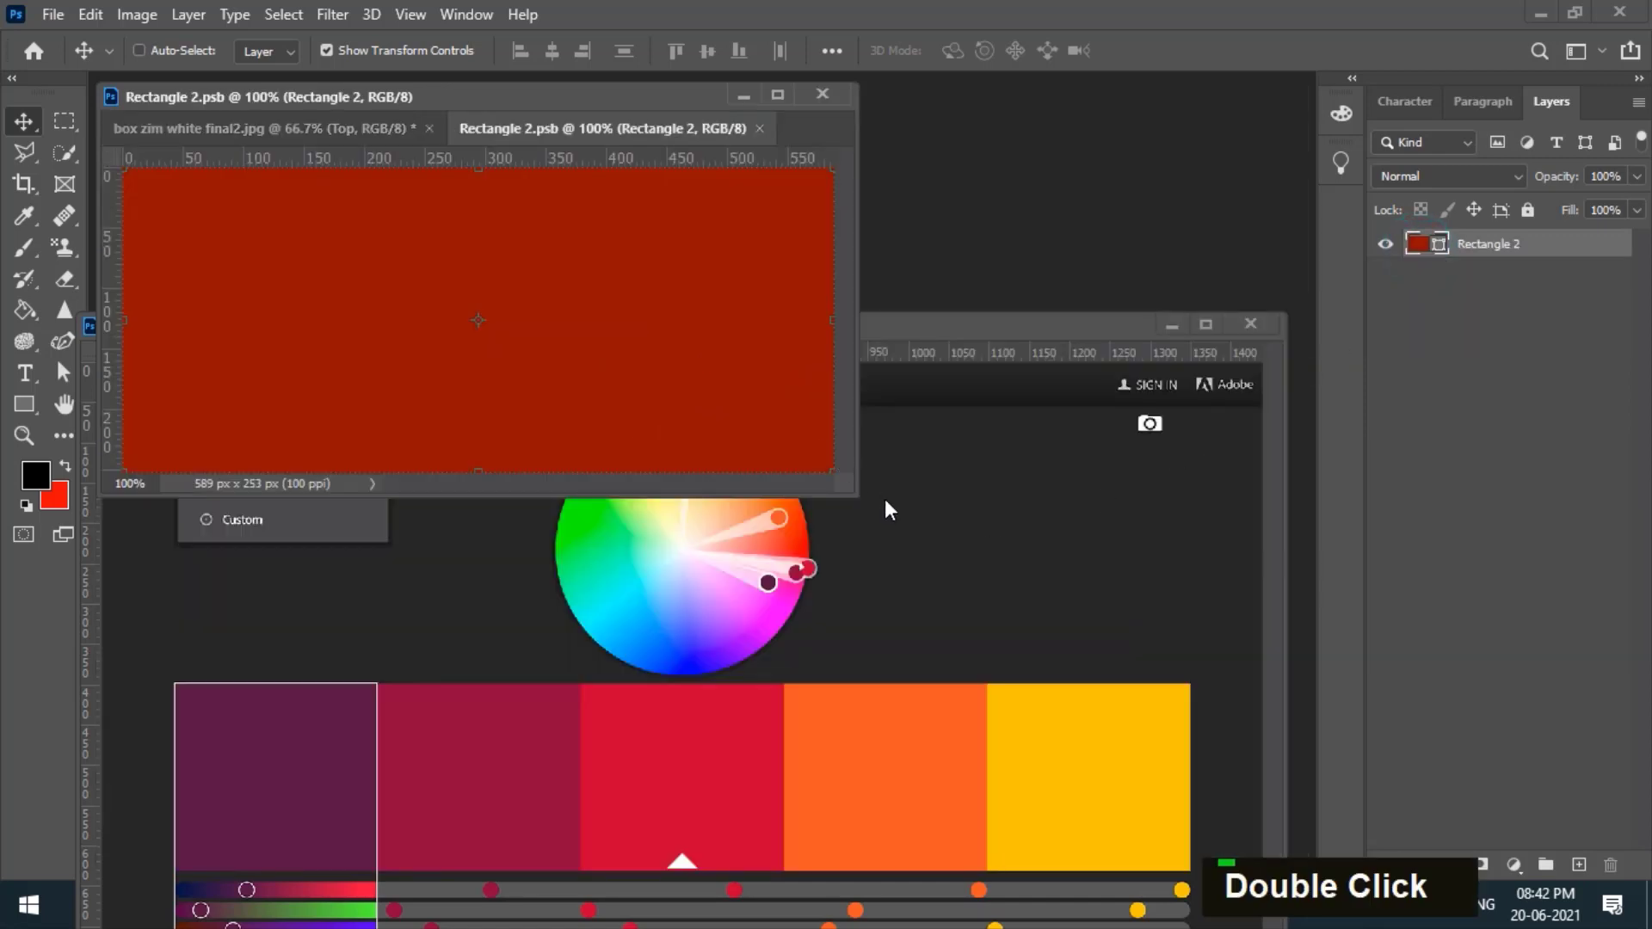
Copy the color palette image and paste it into the Rectangle 2.psb document.
left_click(928, 638)
left_click(594, 251)
key("ctrl+v")
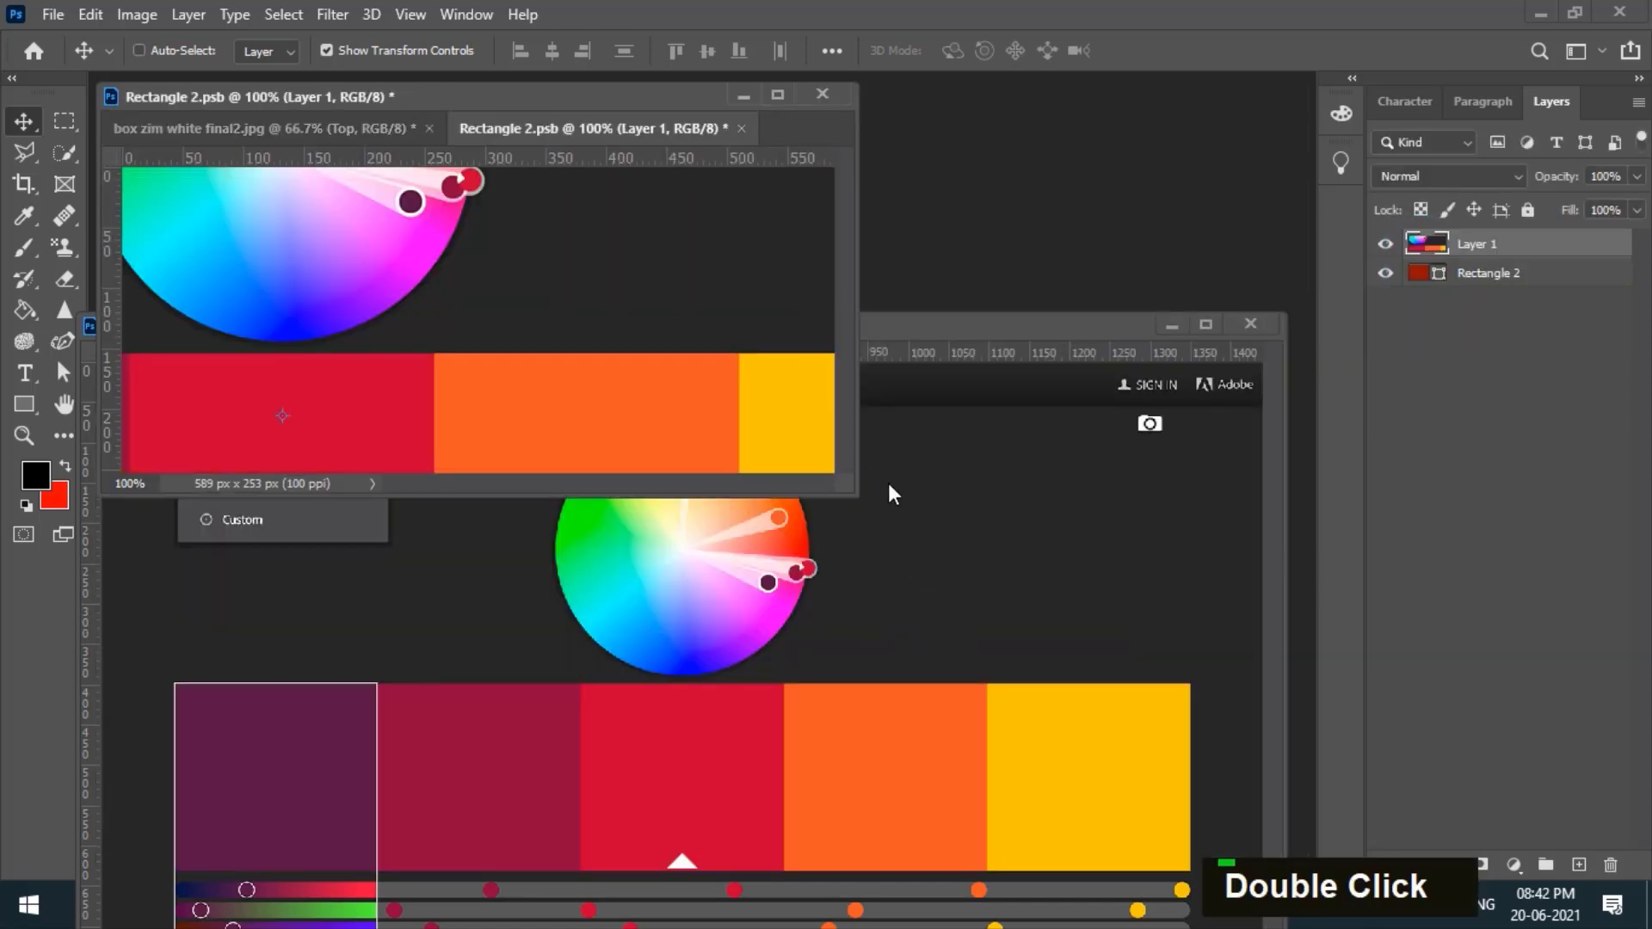
Scale the pasted palette image non-proportionally to fit the Rectangle 2.psb canvas on all four sides and apply the transform.
left_click_drag(848, 494, 1449, 796)
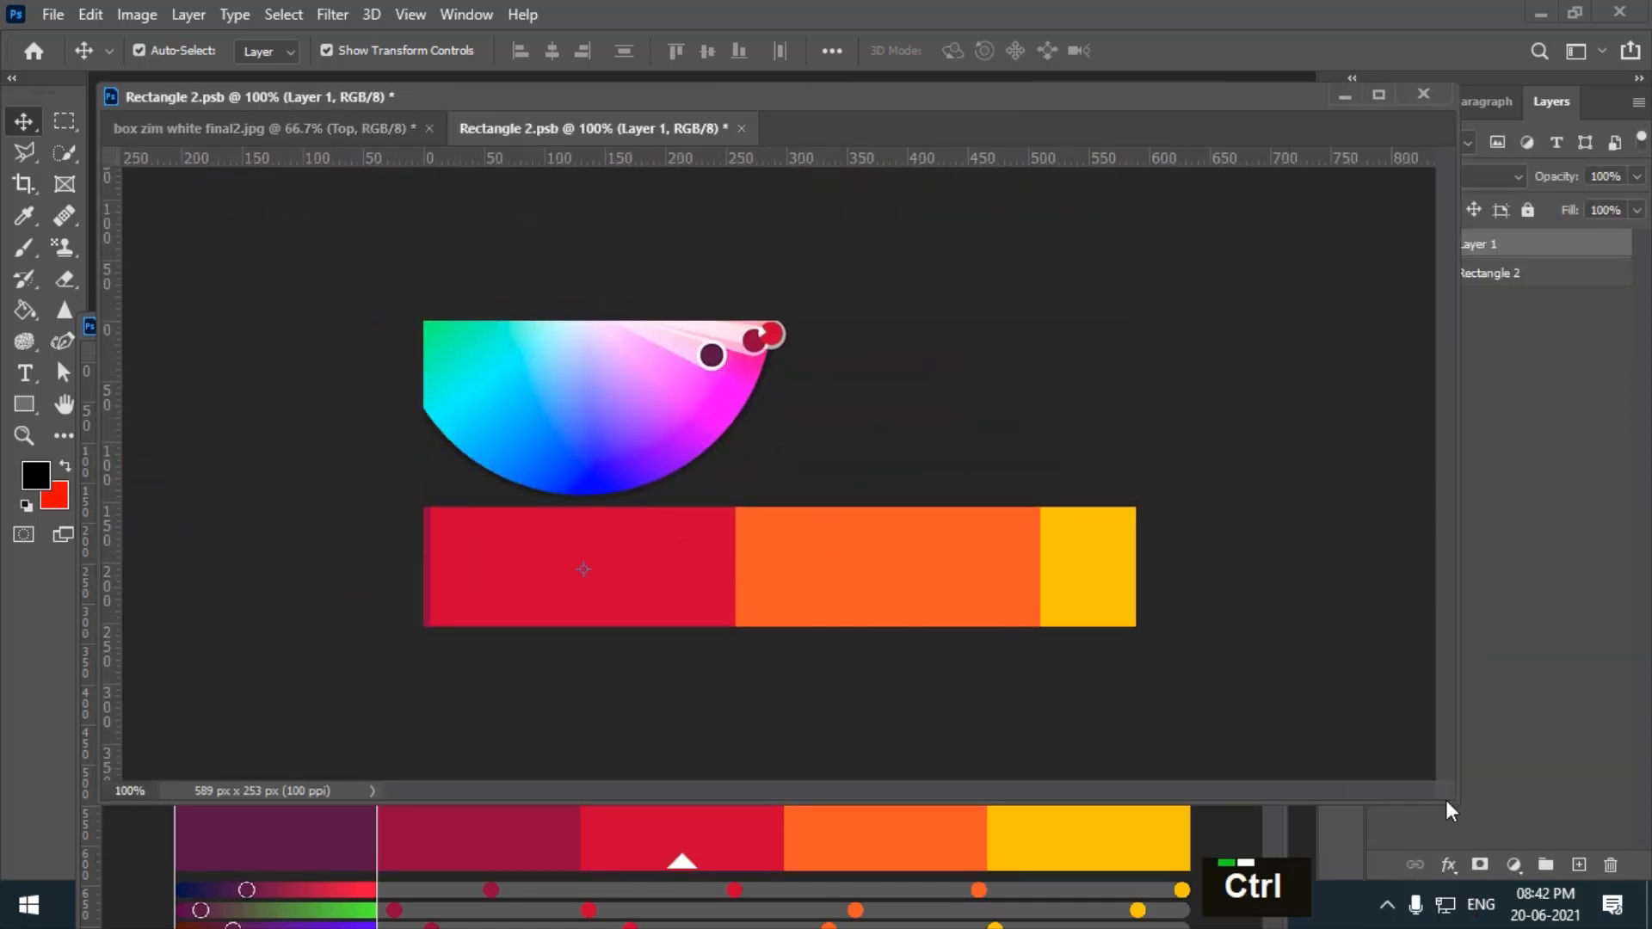
key("ctrl+minus")
key("ctrl+minus")
key("ctrl+minus")
key("ctrl+minus")
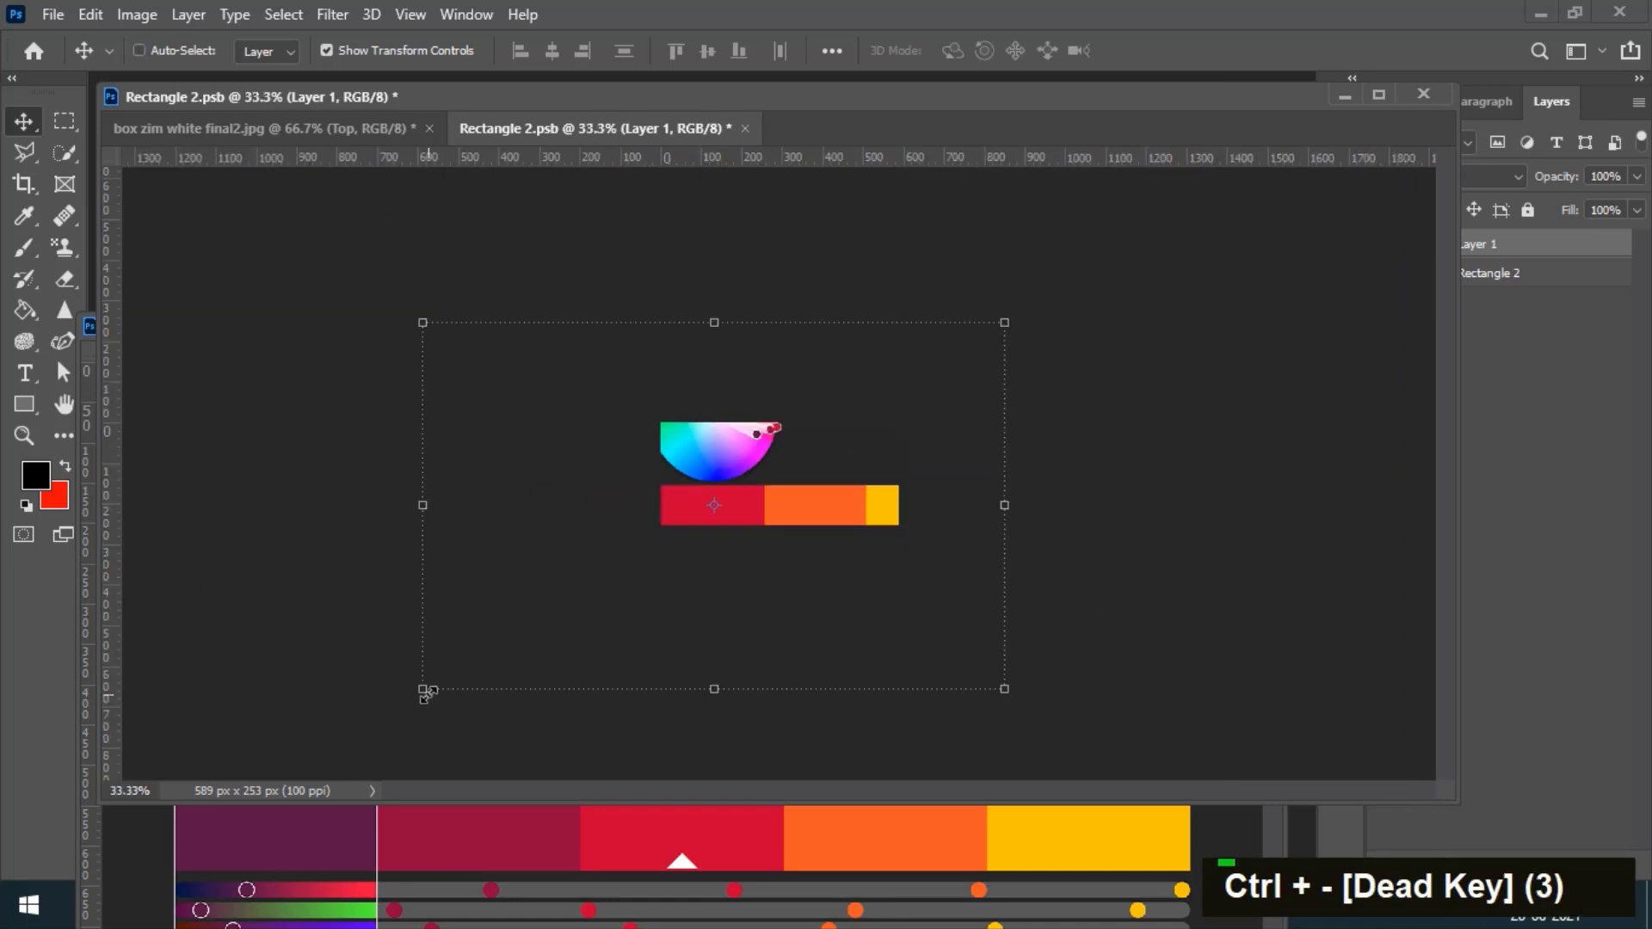
left_click_drag(422, 688, 660, 524)
left_click_drag(833, 322, 833, 423)
left_click_drag(661, 475, 661, 482)
left_click_drag(1005, 476, 899, 474)
left_click_drag(783, 528, 781, 527)
key("Return")
Save the Rectangle 2.psb document to update the box's top face and close it.
key("ctrl+equal")
key("ctrl+equal")
key("ctrl+equal")
key("ctrl+equal")
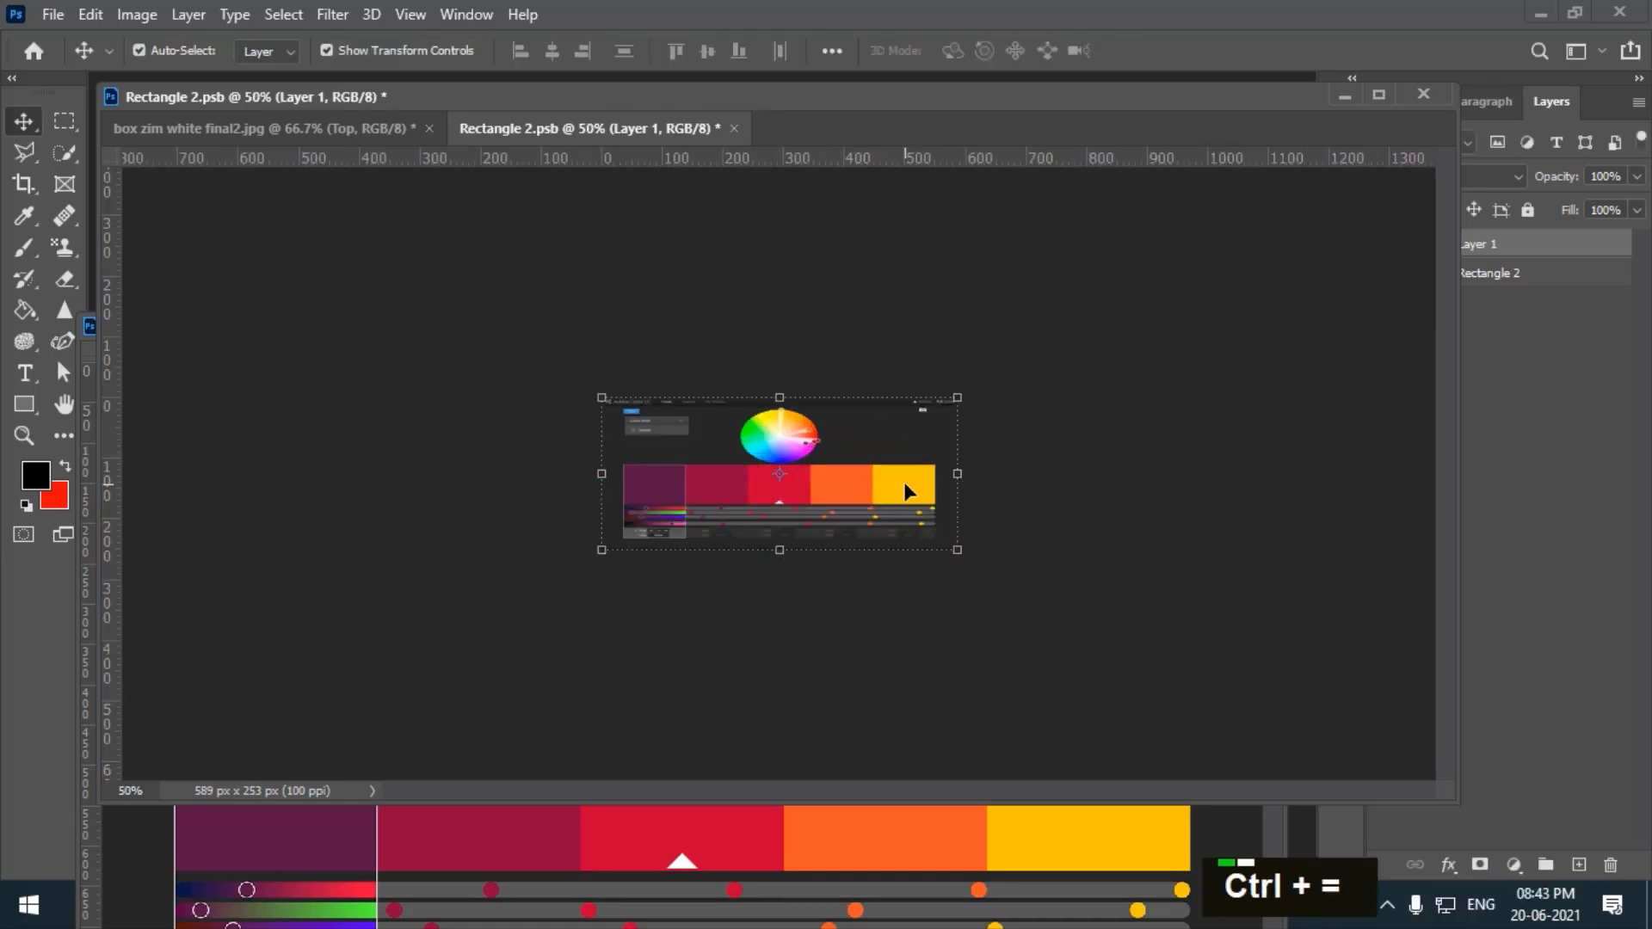
key("ctrl+minus")
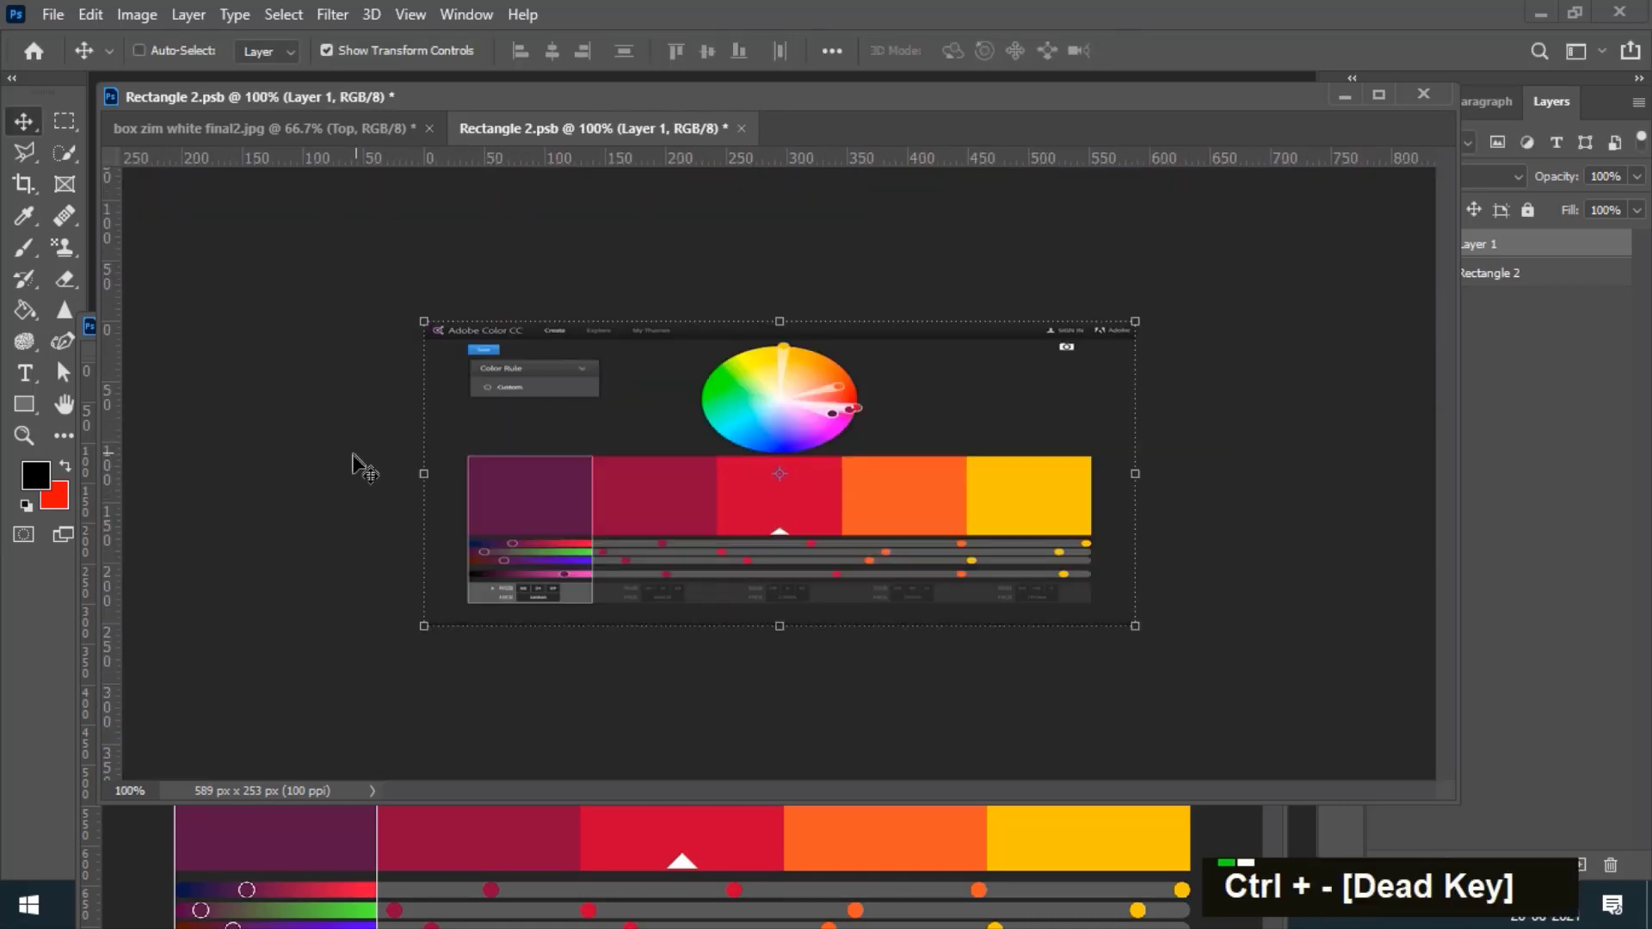
key("ctrl+s")
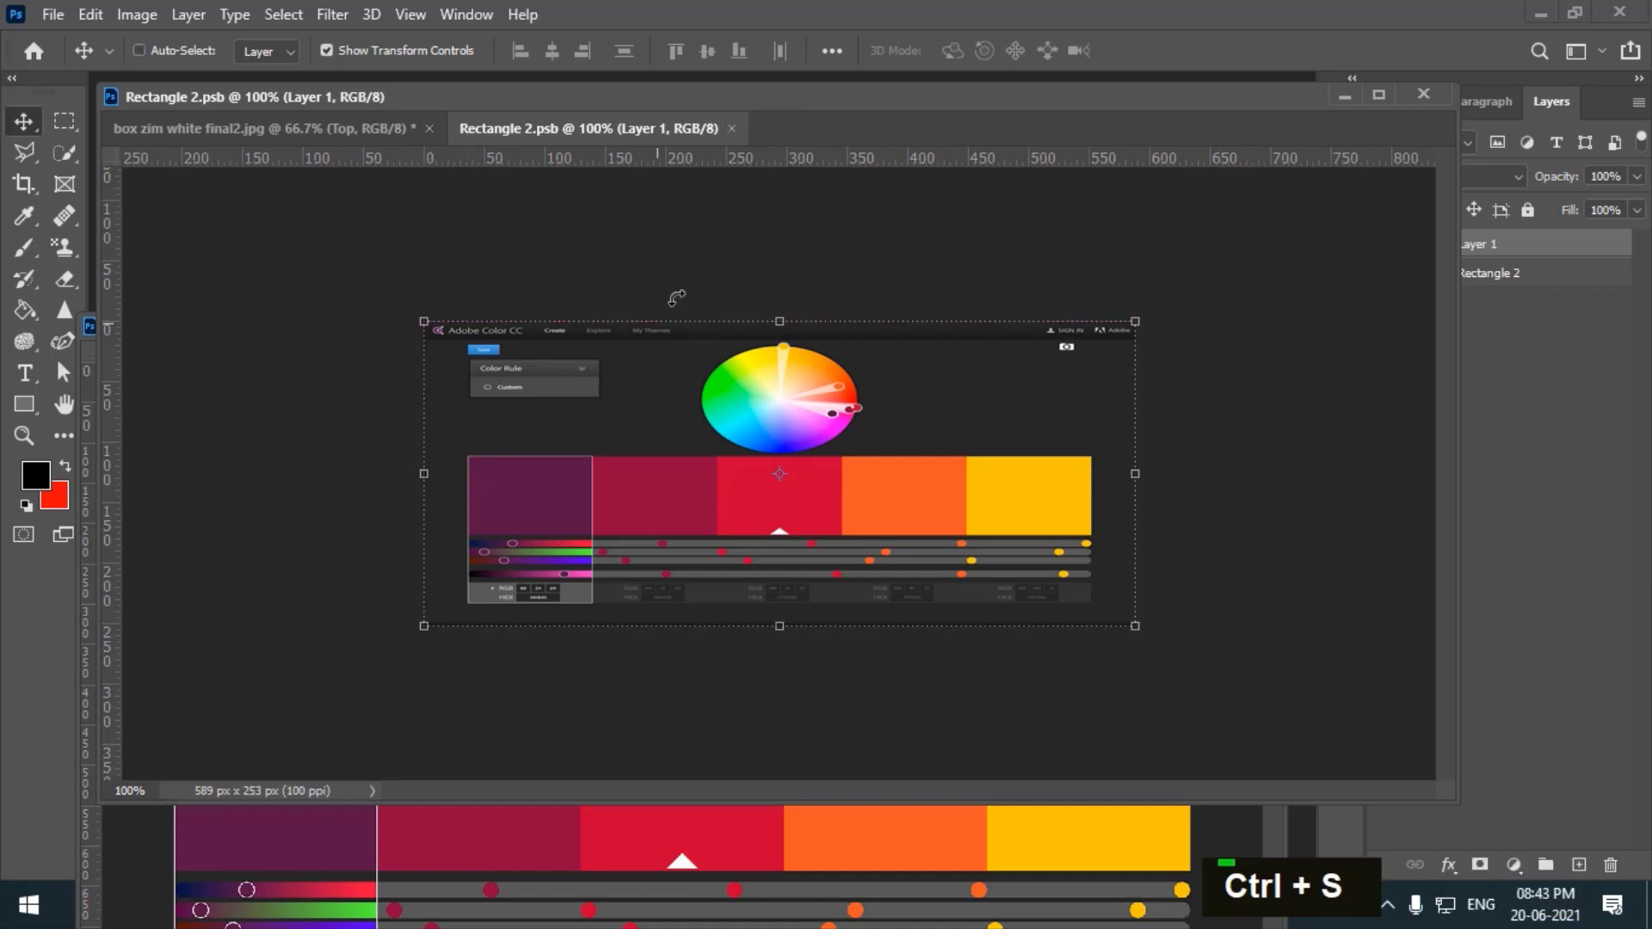
left_click(730, 129)
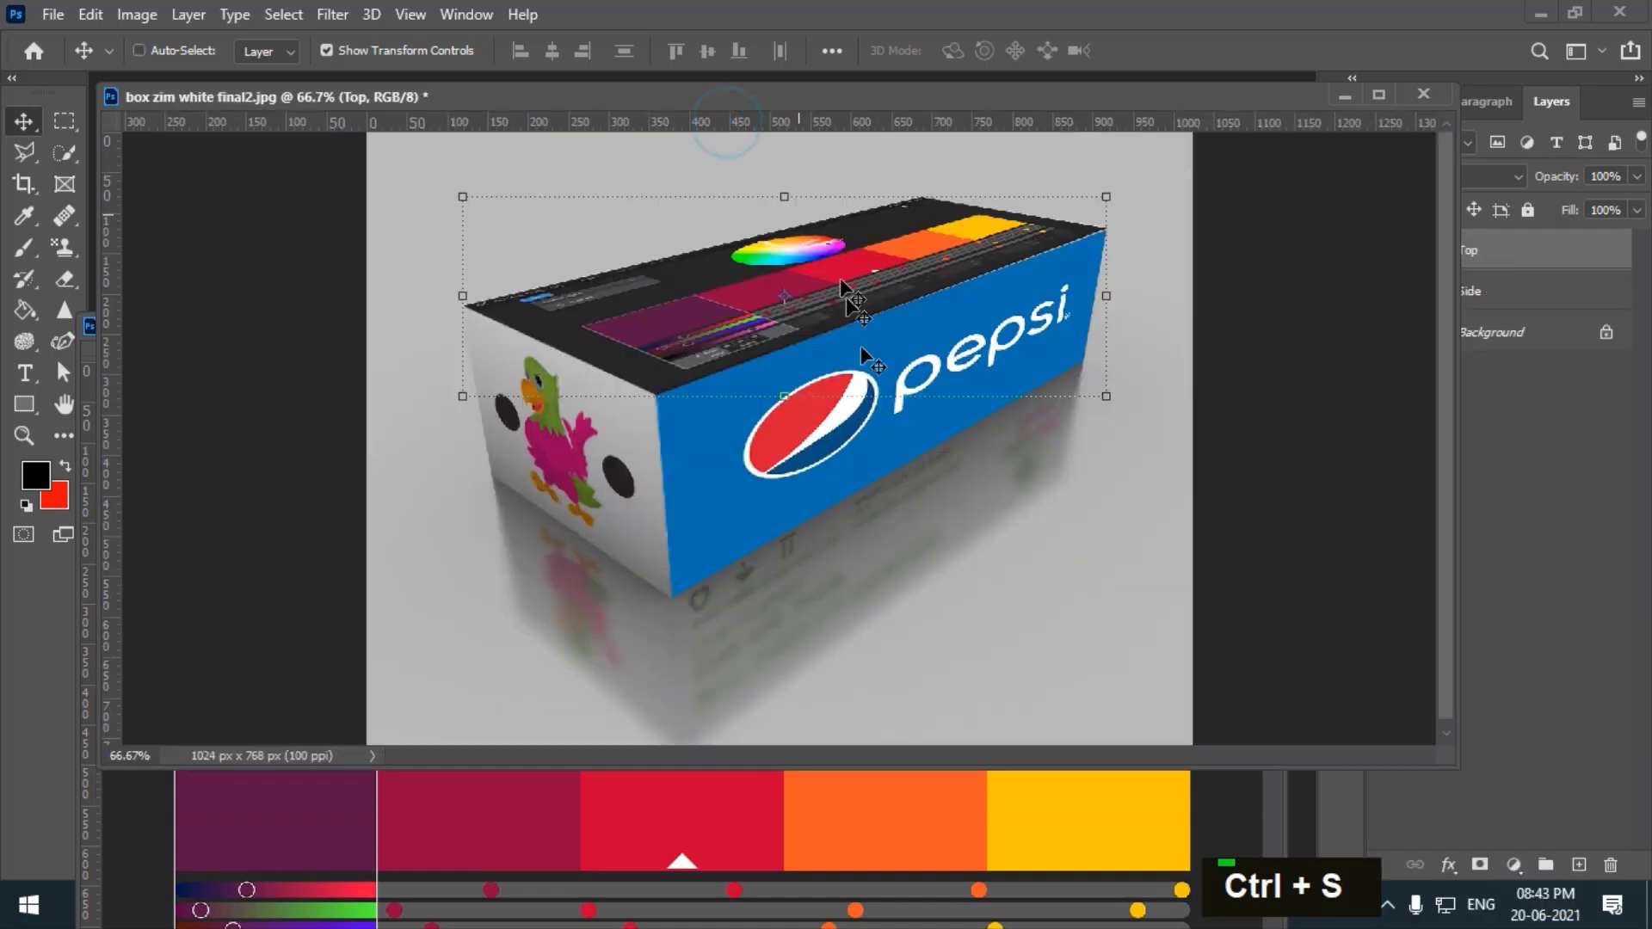
Switch to the Rectangular Marquee tool, reposition the box image's window and close the color palette image.
left_click(66, 123)
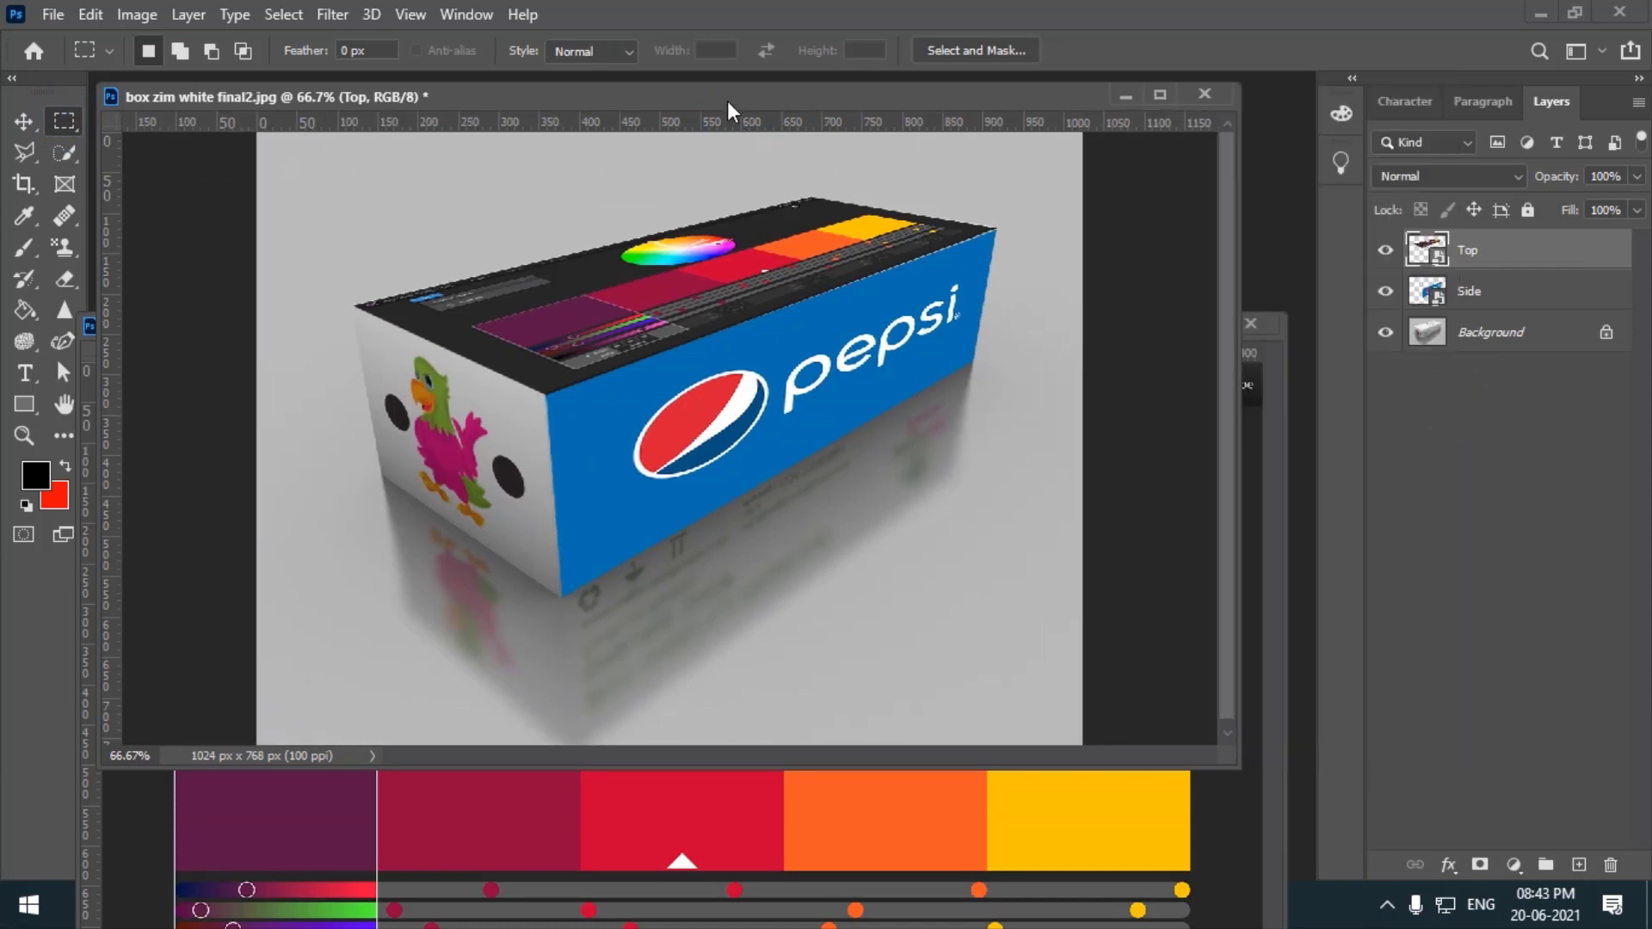
left_click_drag(726, 102, 761, 168)
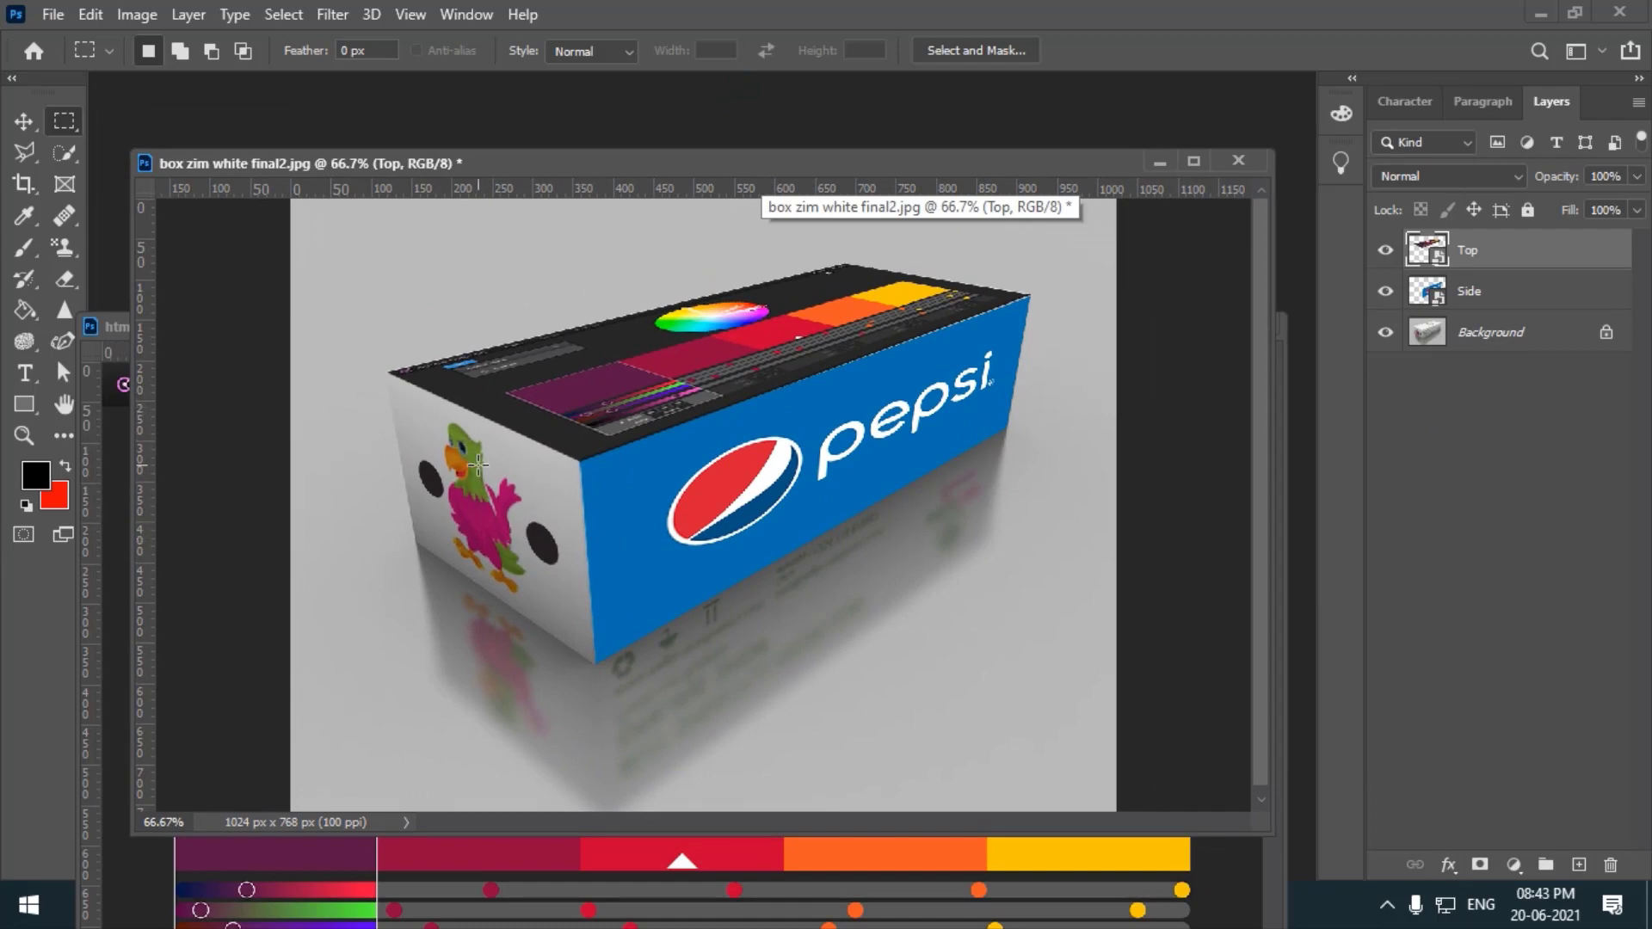
left_click(829, 848)
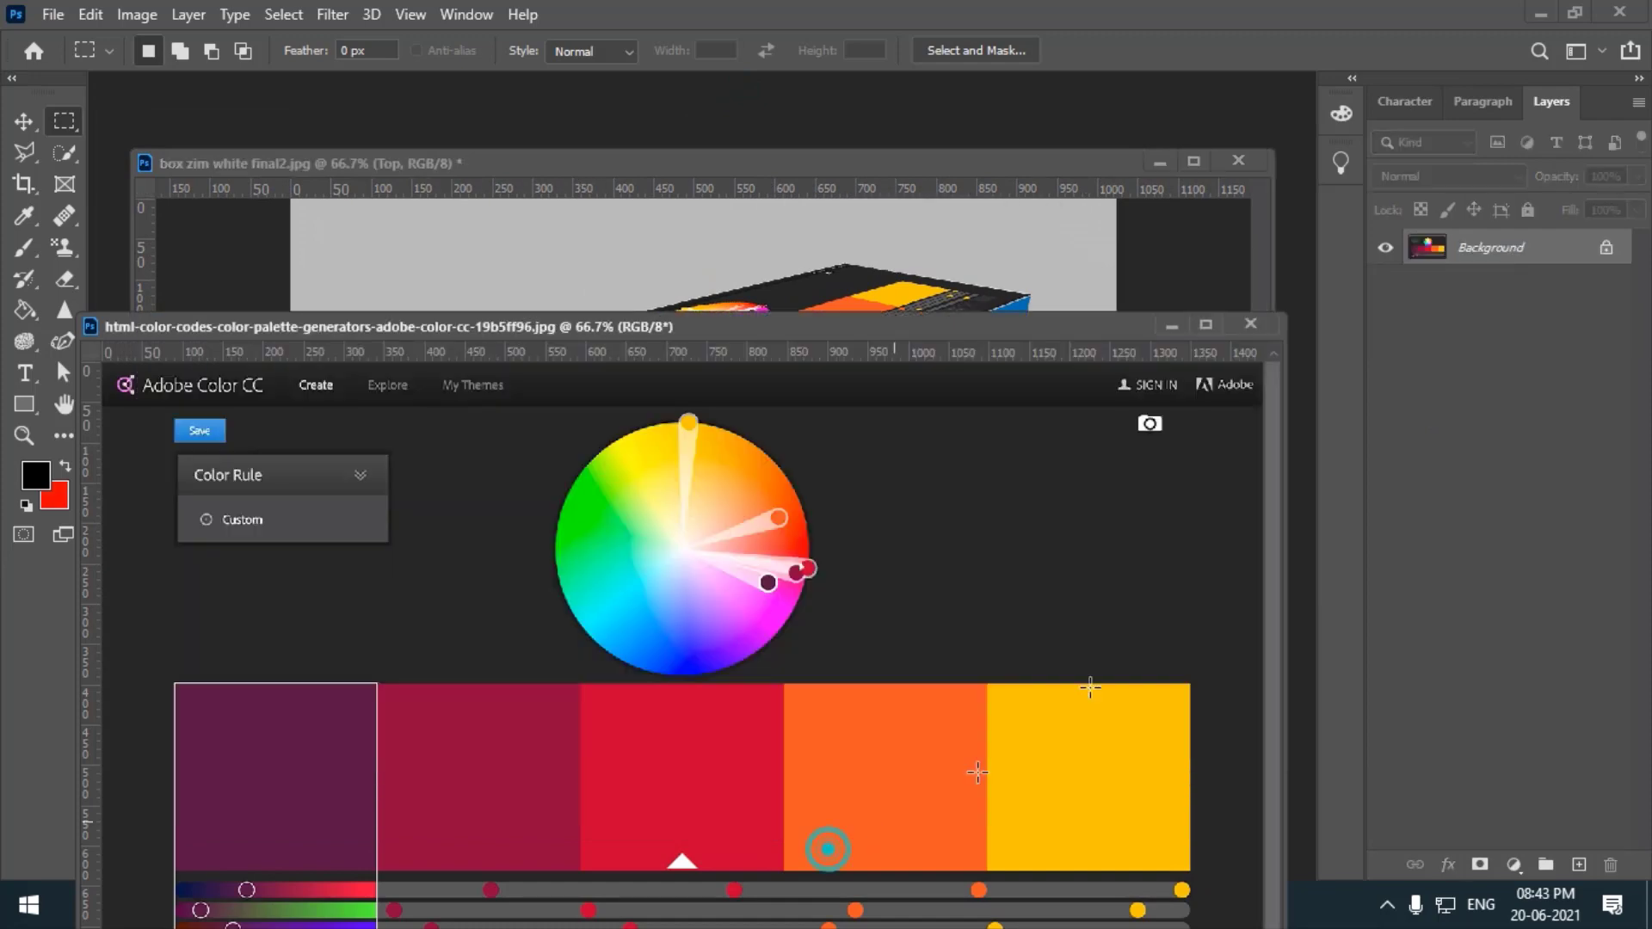
left_click(1239, 322)
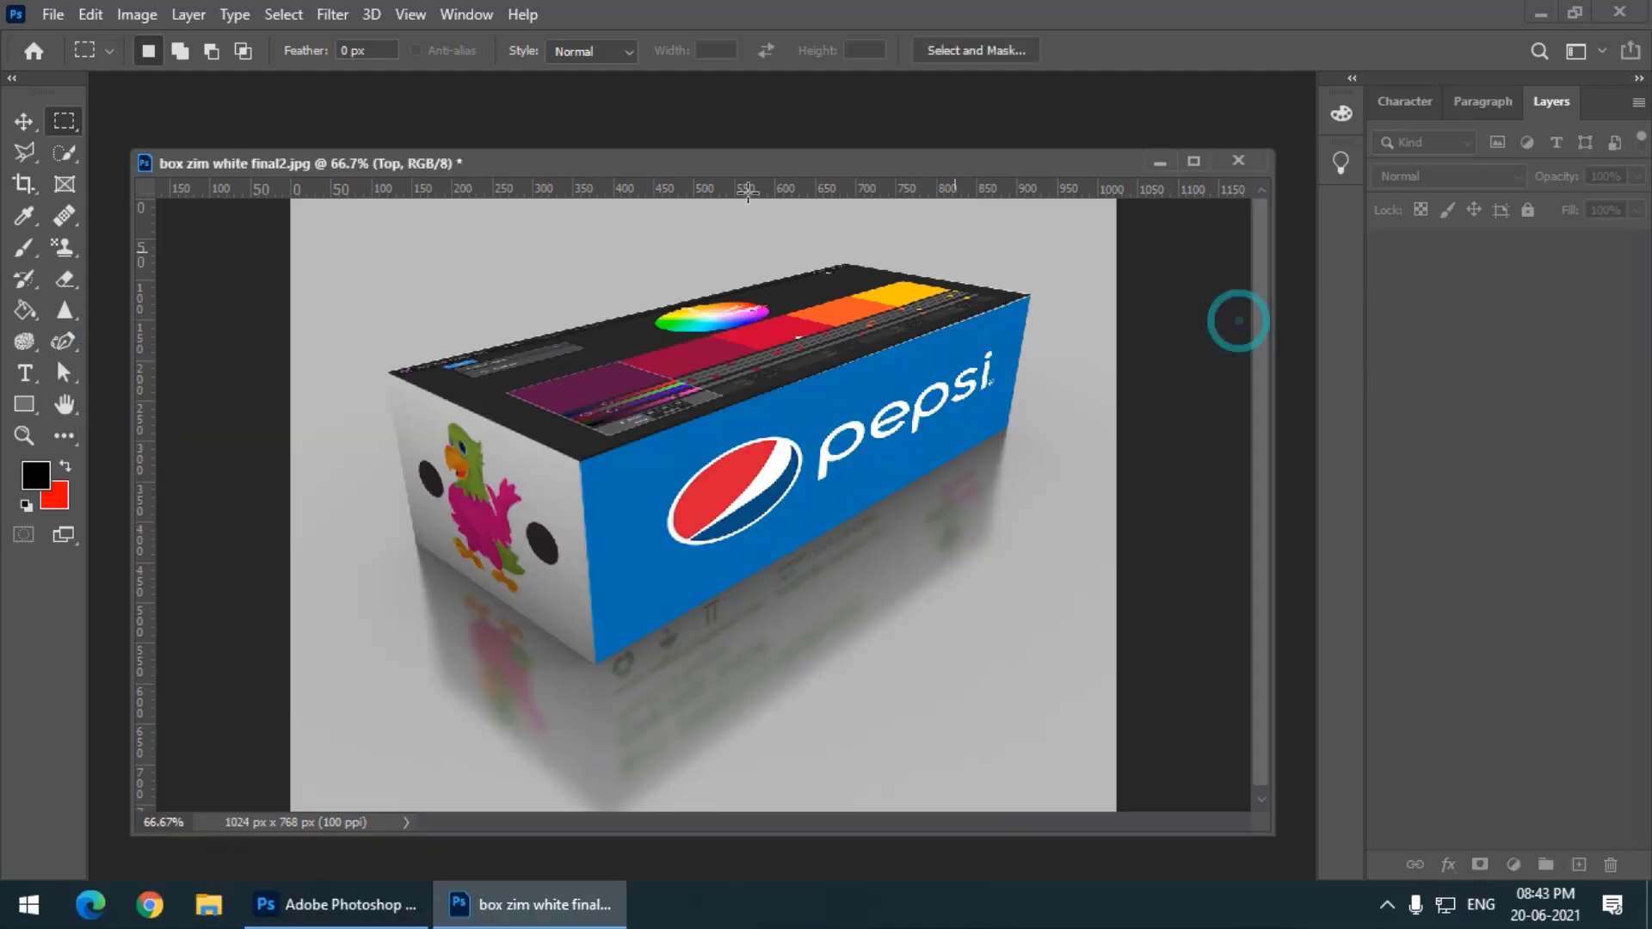
Open the maxresdefault image from the CorelDraw folder and set its window apart from the box image.
double_click(469, 122)
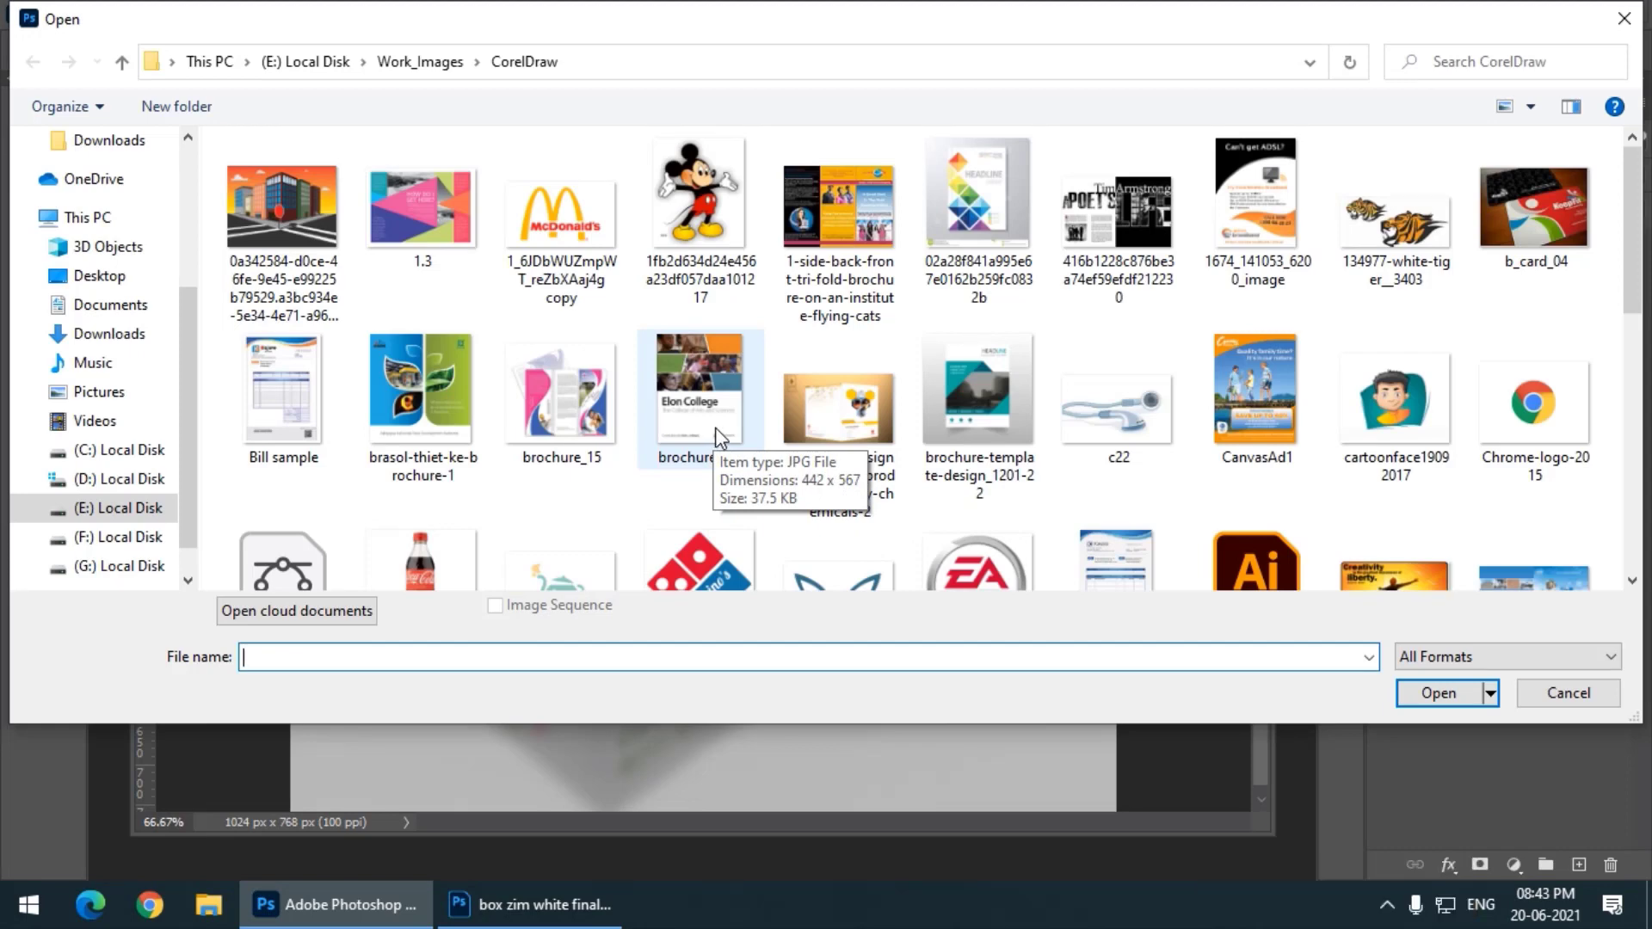
scroll(716, 436, "down", 1)
scroll(839, 482, "down", 2)
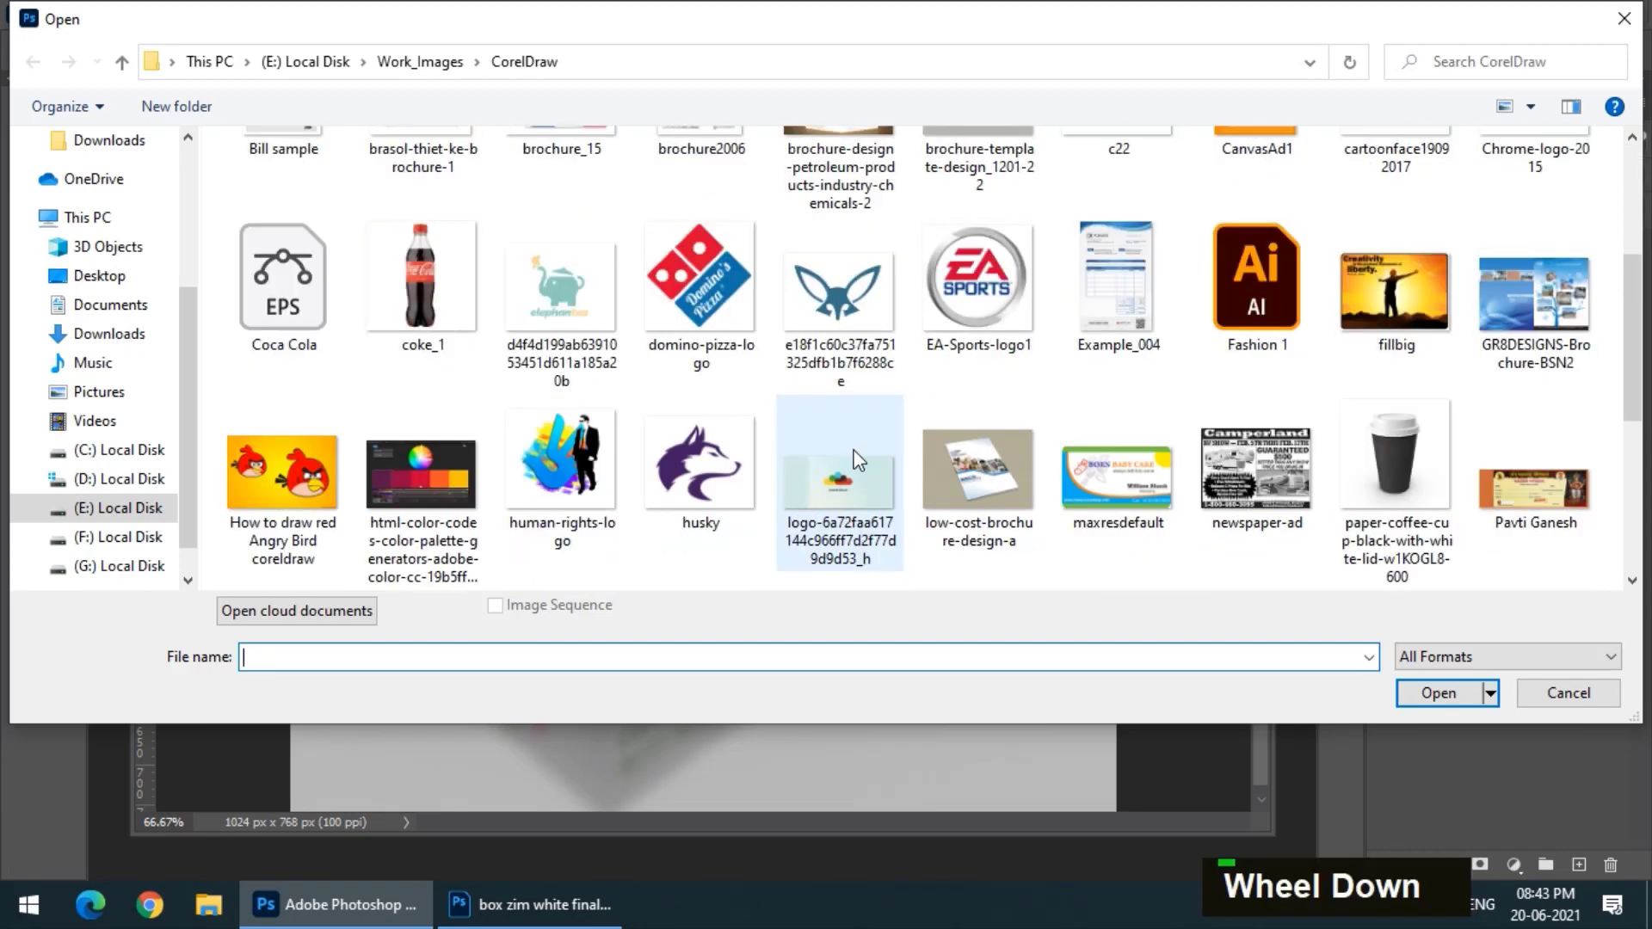
double_click(1116, 473)
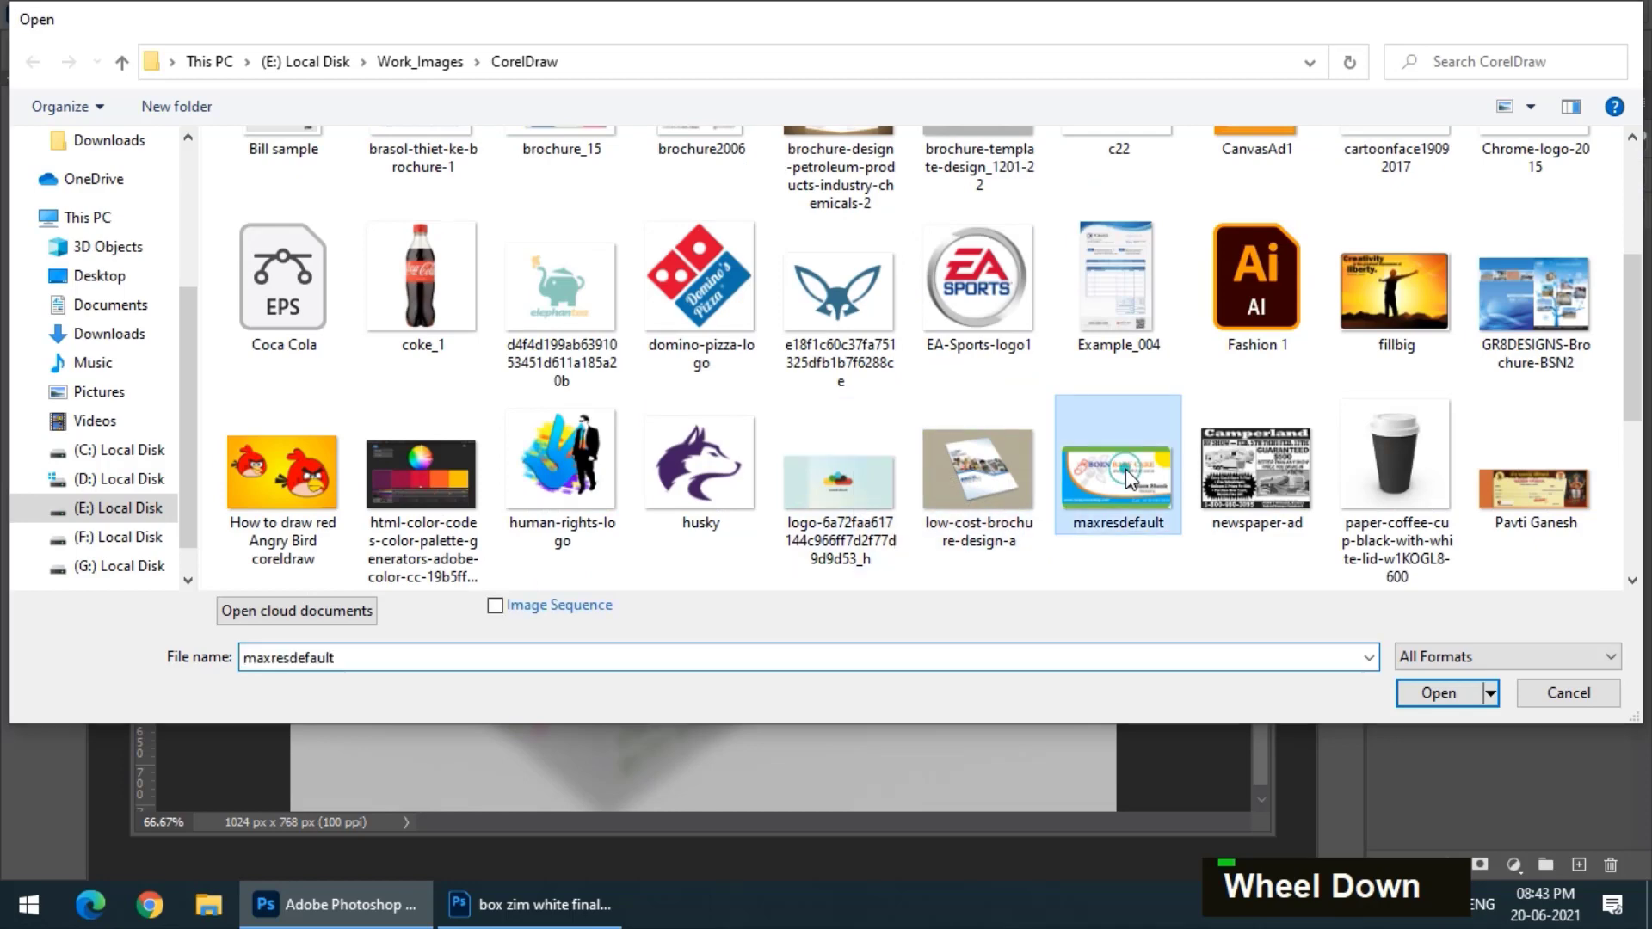
left_click_drag(664, 196, 343, 397)
Open the Top layer's smart object contents in a separate window and delete the color palette layer.
left_click(535, 169)
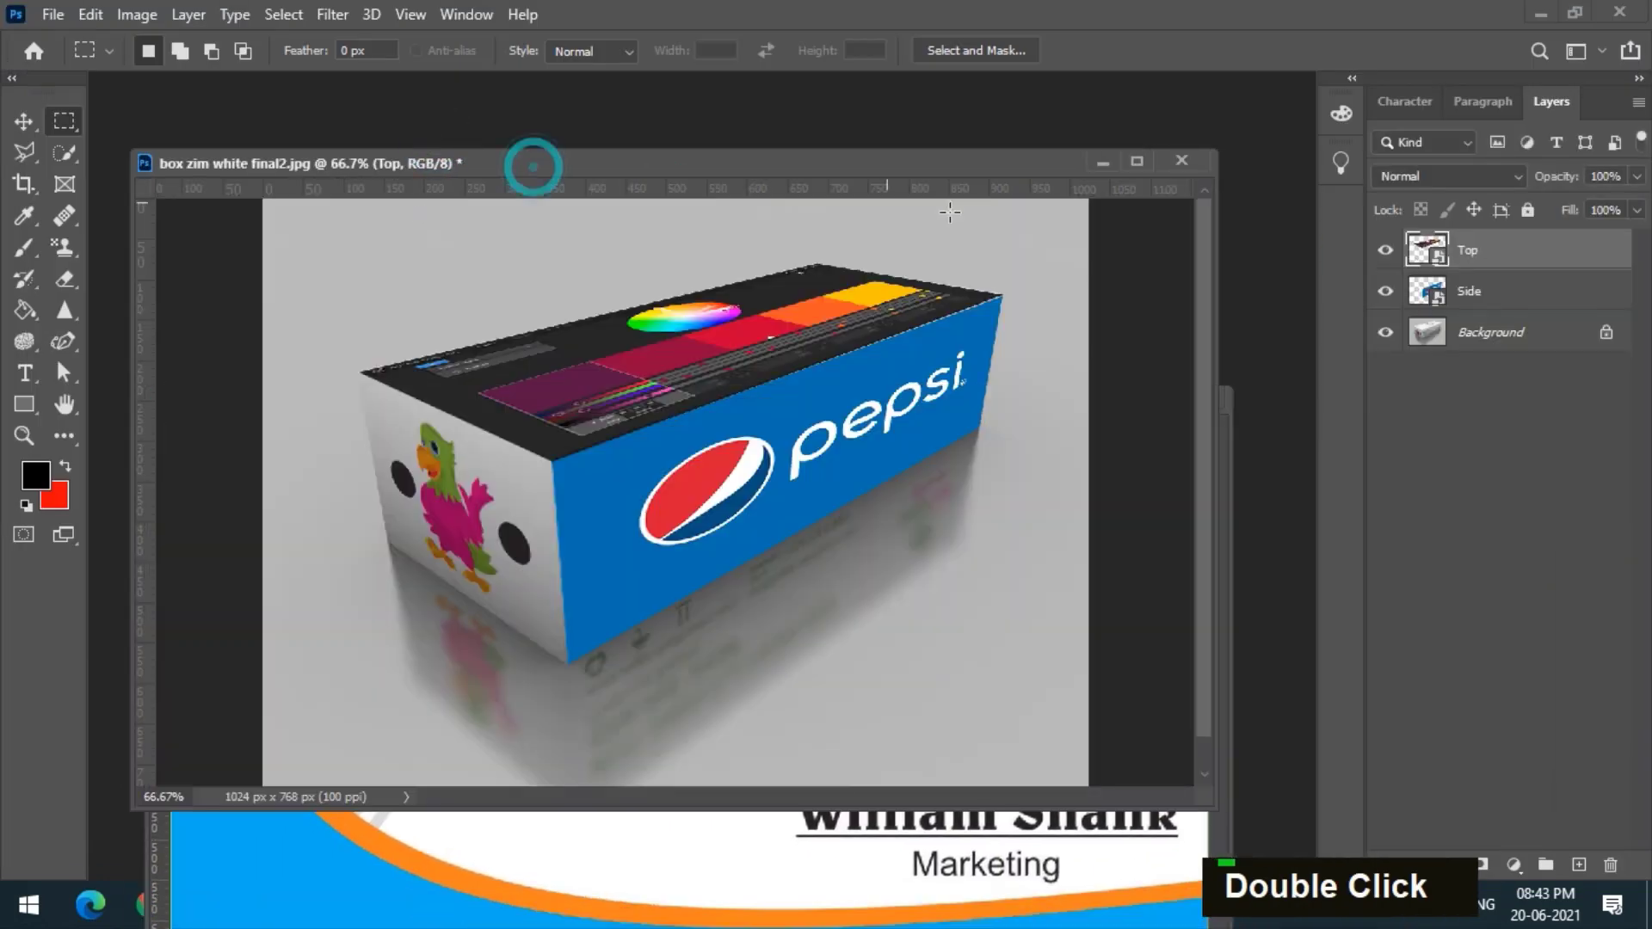
double_click(1426, 249)
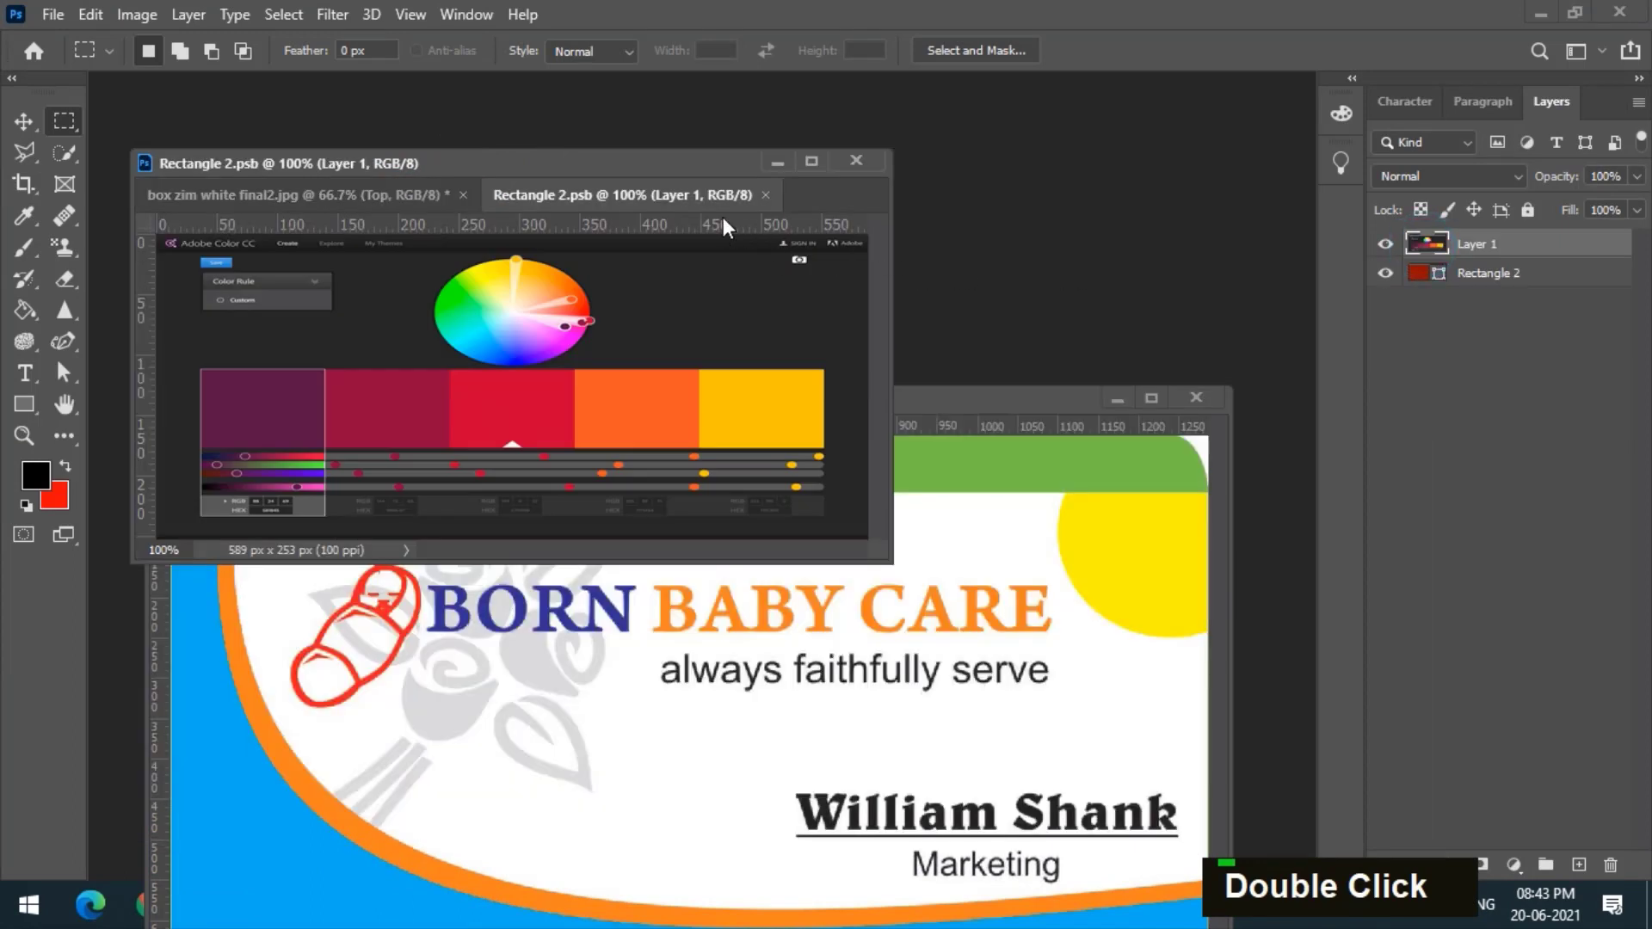
left_click_drag(621, 205, 376, 81)
key("v")
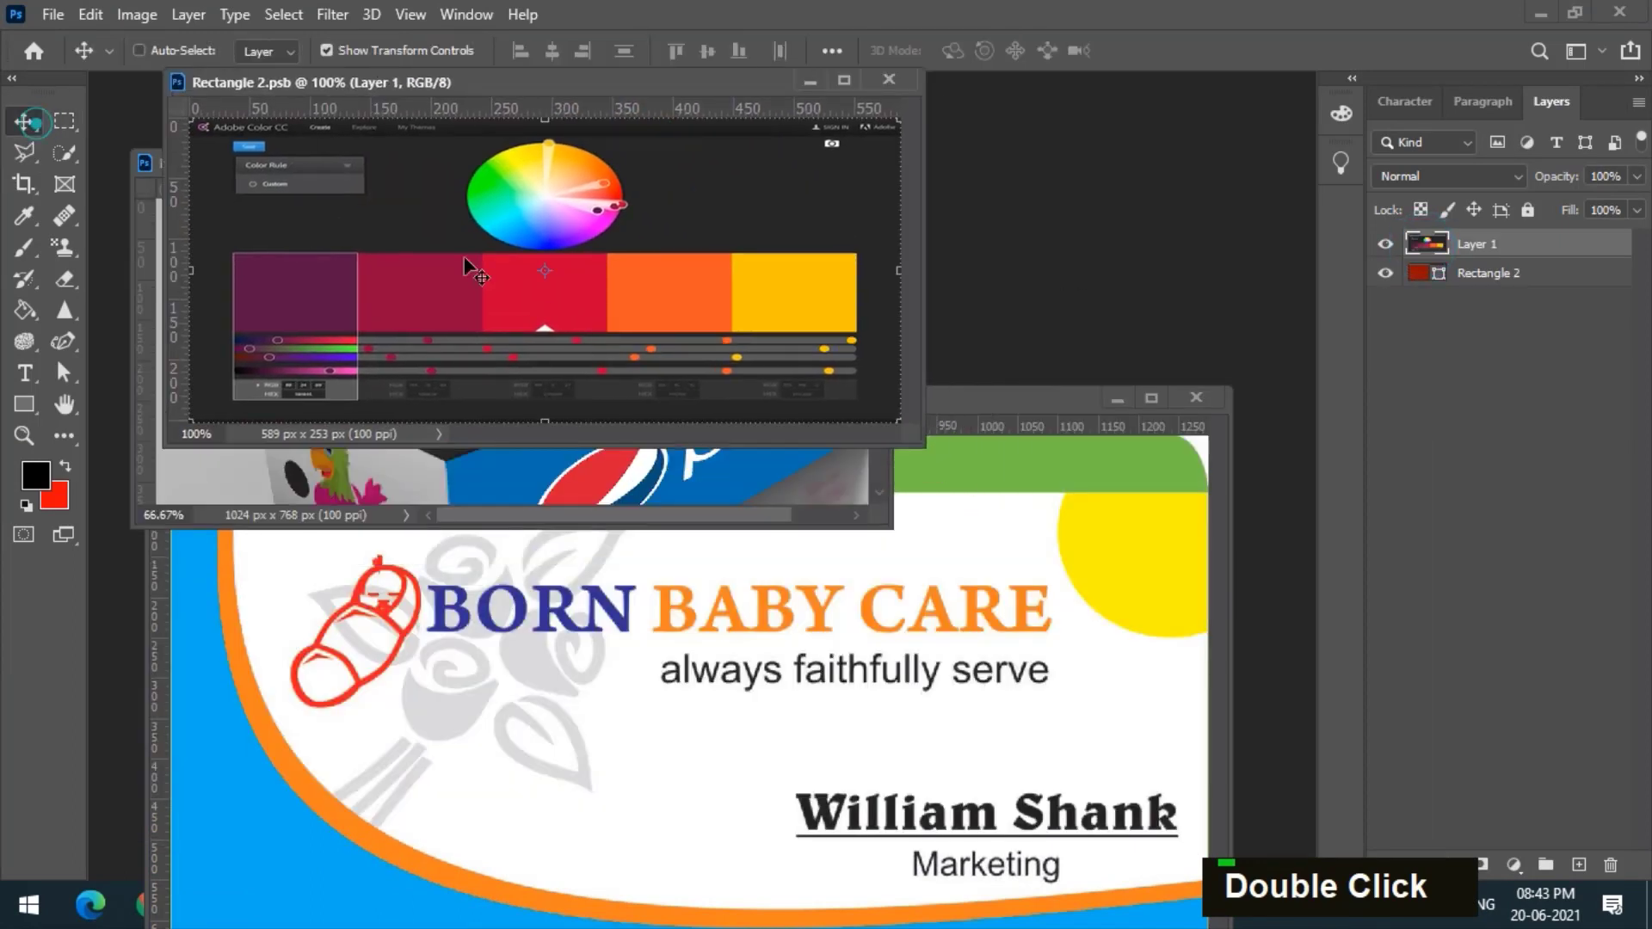
key("Delete")
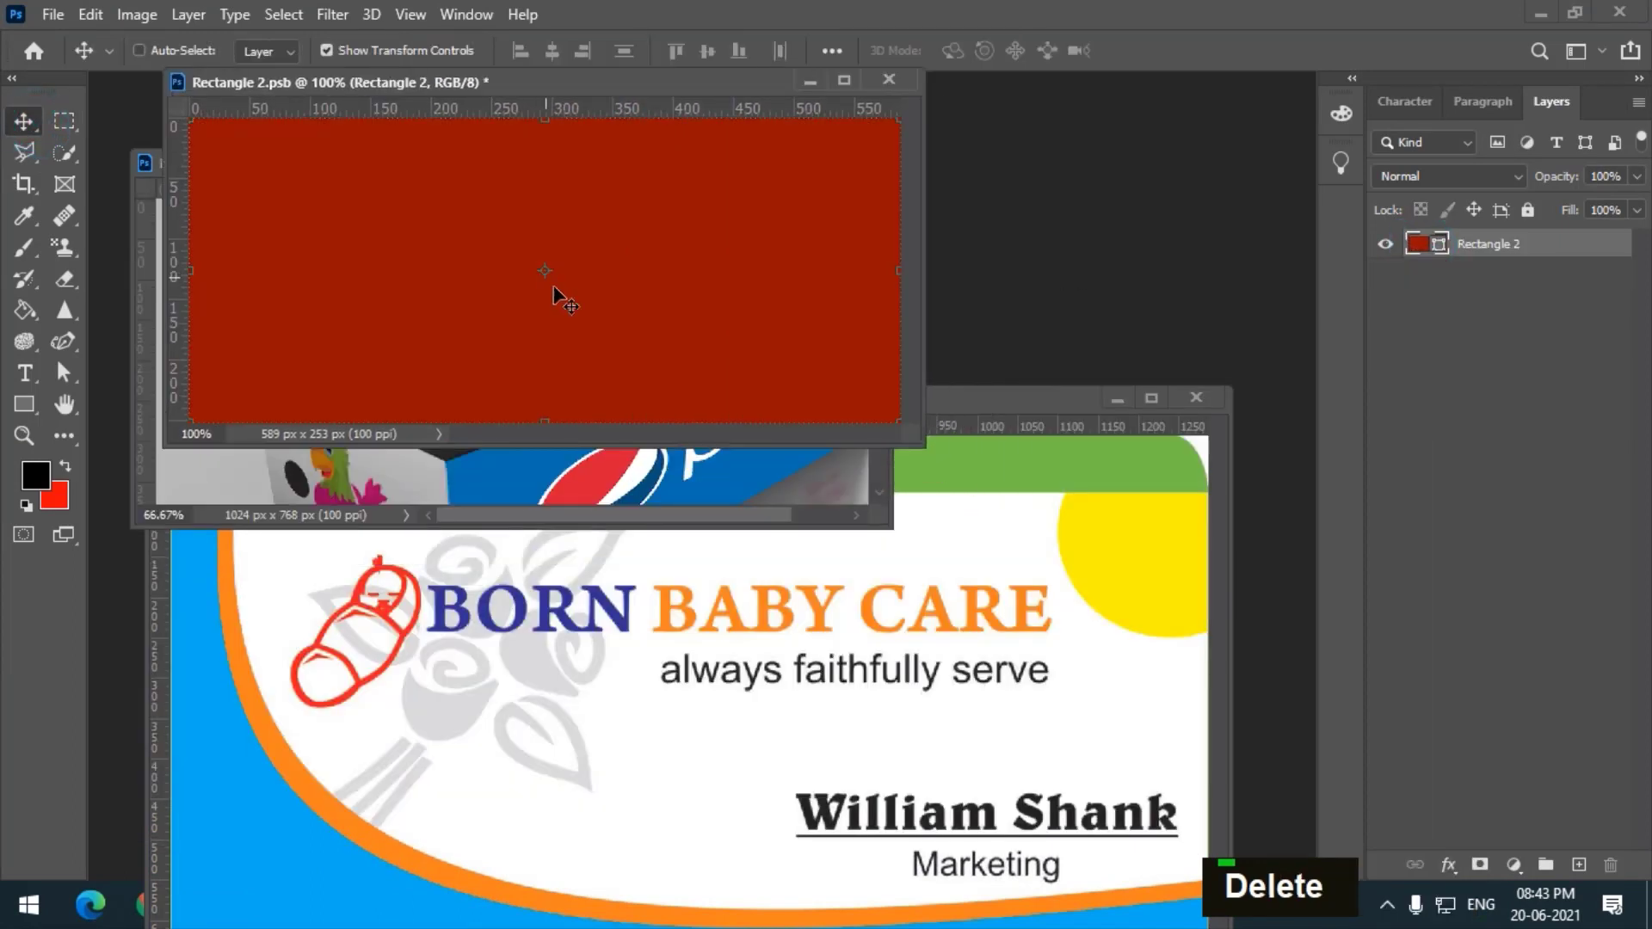
Copy the Born Baby Care card into Rectangle 2.psb and reposition it over the canvas in an enlarged document window.
left_click(1030, 400)
left_click_drag(1010, 464, 712, 339)
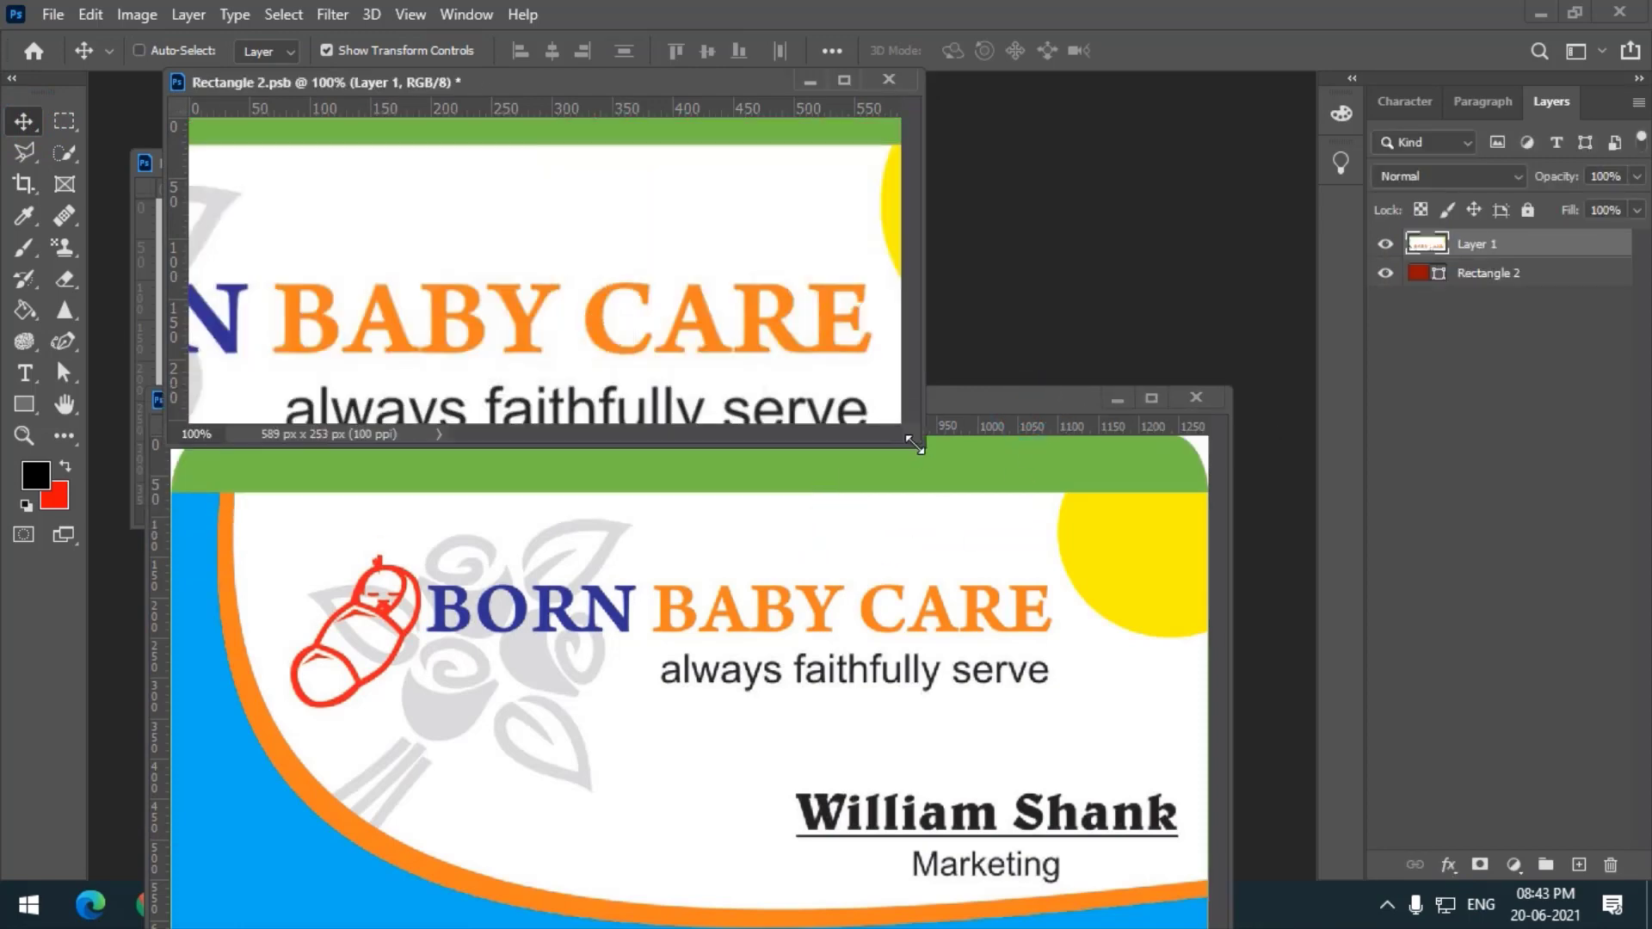
left_click_drag(915, 443, 1375, 772)
left_click_drag(609, 324, 583, 350)
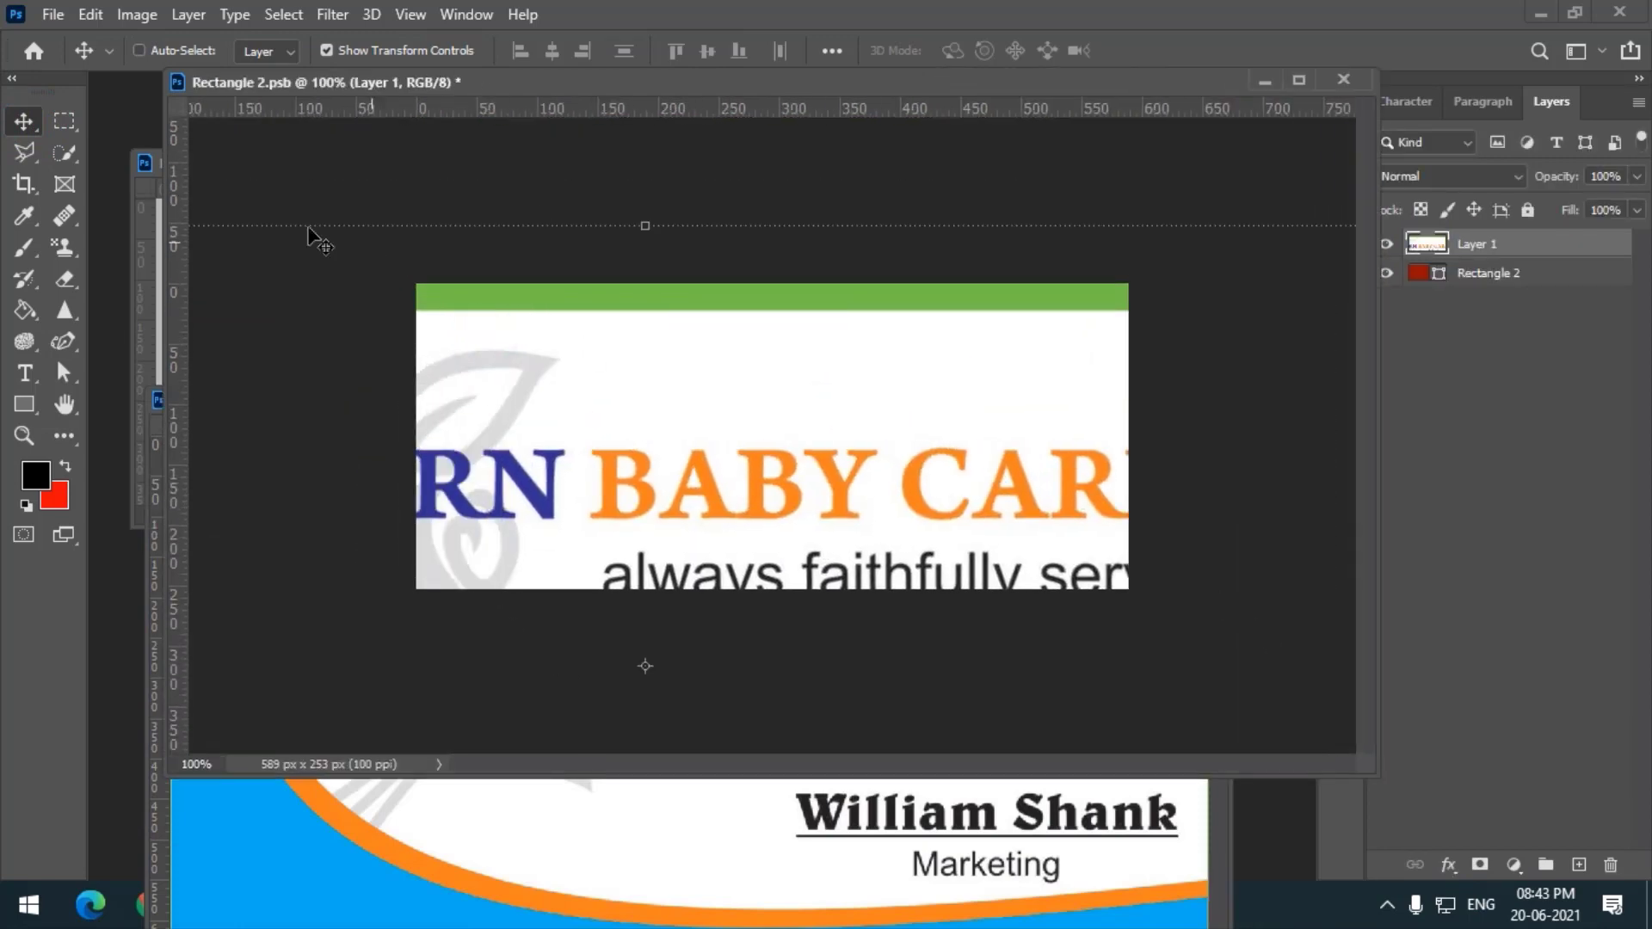
left_click_drag(663, 384, 826, 384)
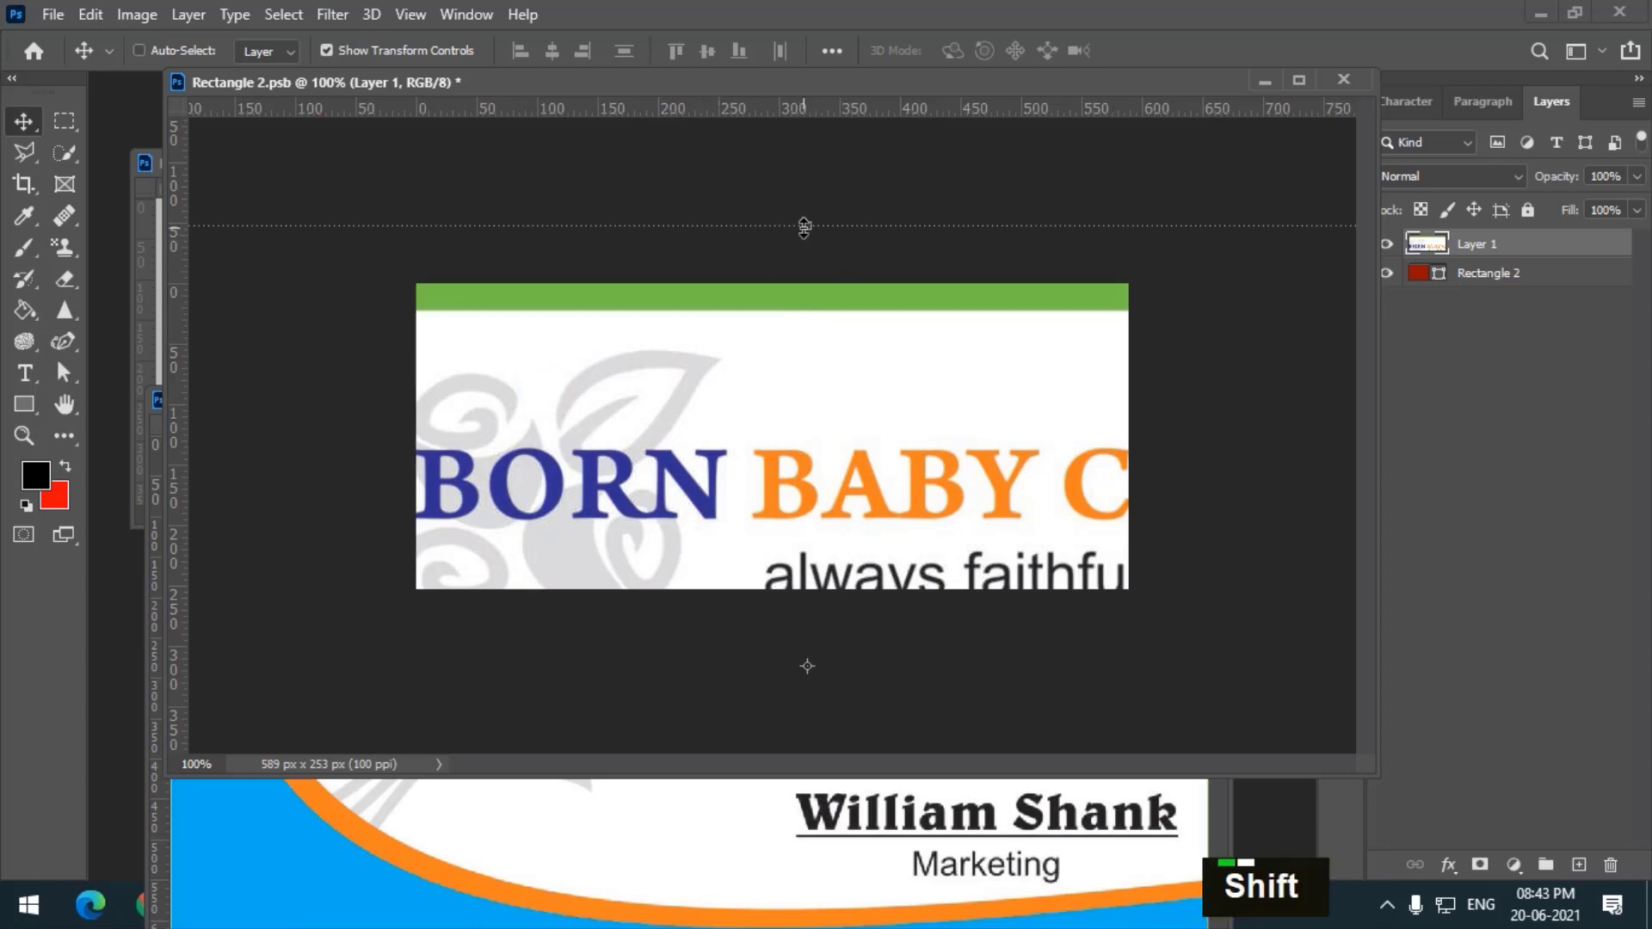
Scale the card layer non-proportionally to fit the Rectangle 2.psb canvas on all sides and apply the transform.
left_click_drag(805, 227, 614, 378)
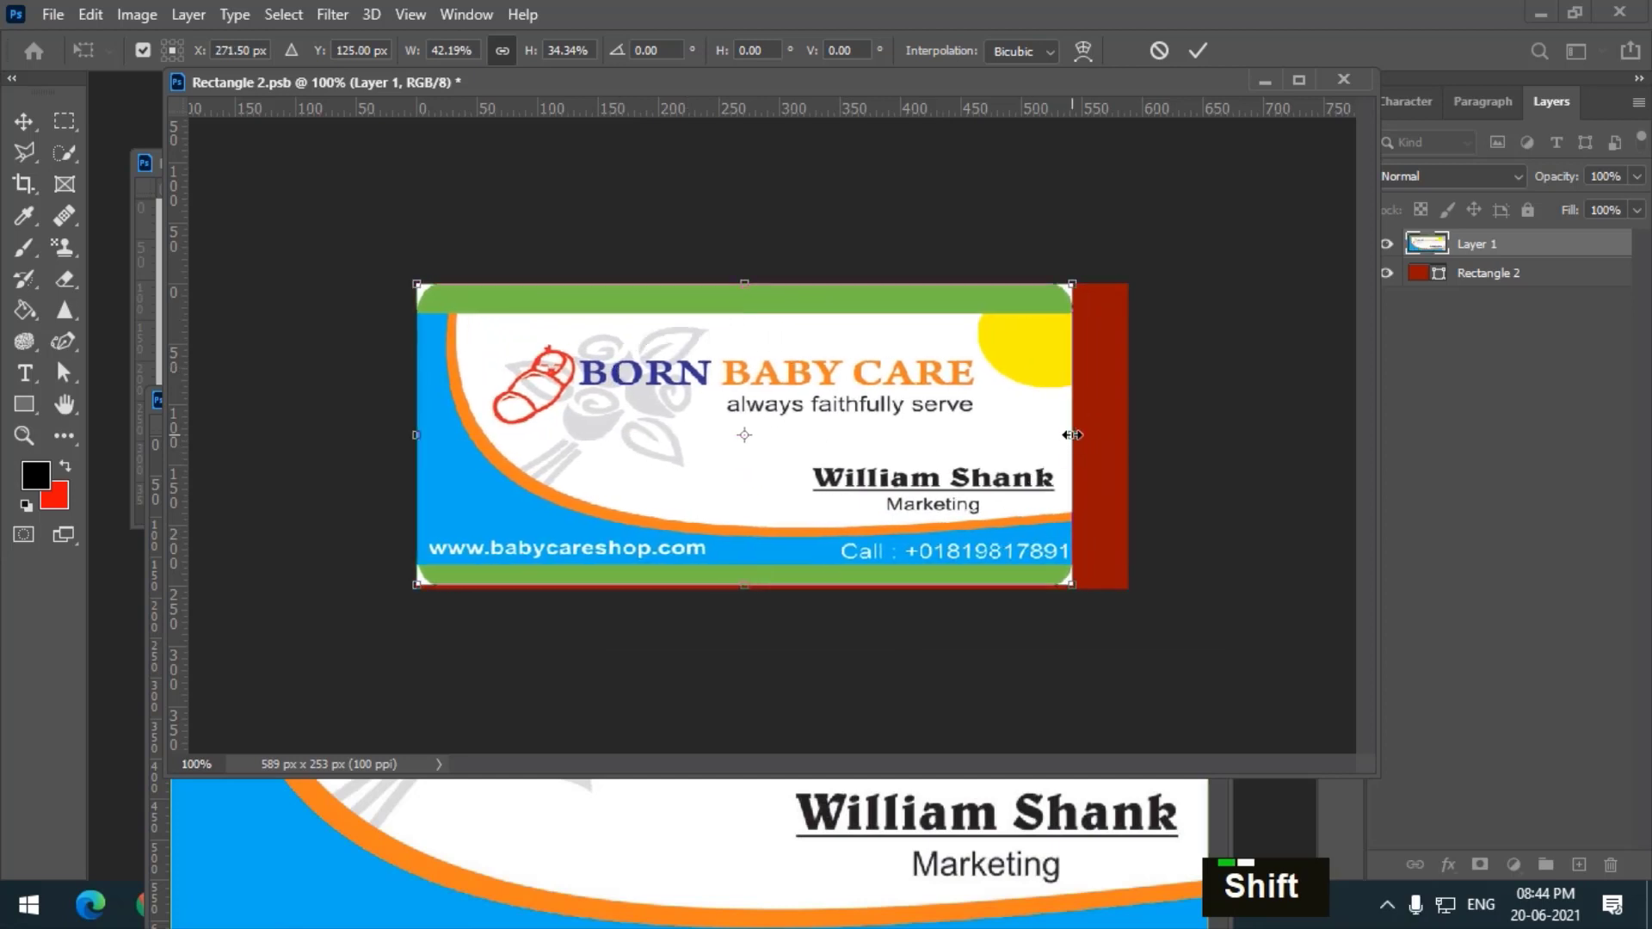
left_click_drag(1072, 435, 1127, 434)
left_click_drag(768, 593, 856, 589)
key("Return")
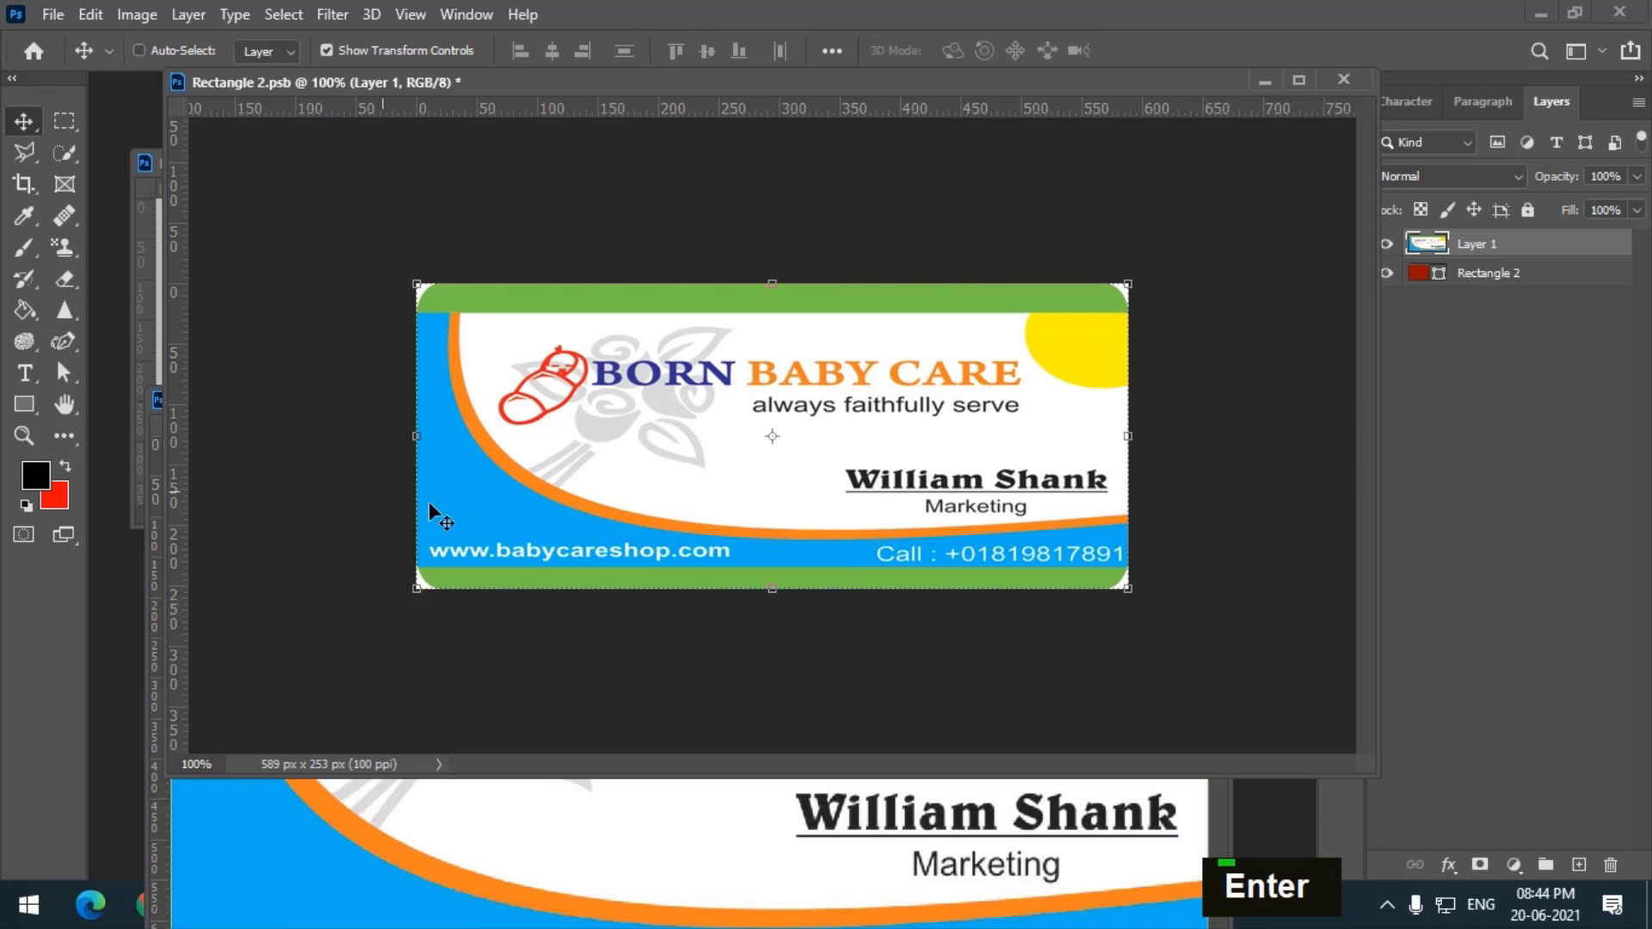
Save Rectangle 2.psb to update the box's top face, and close it along with the card image.
key("ctrl+s")
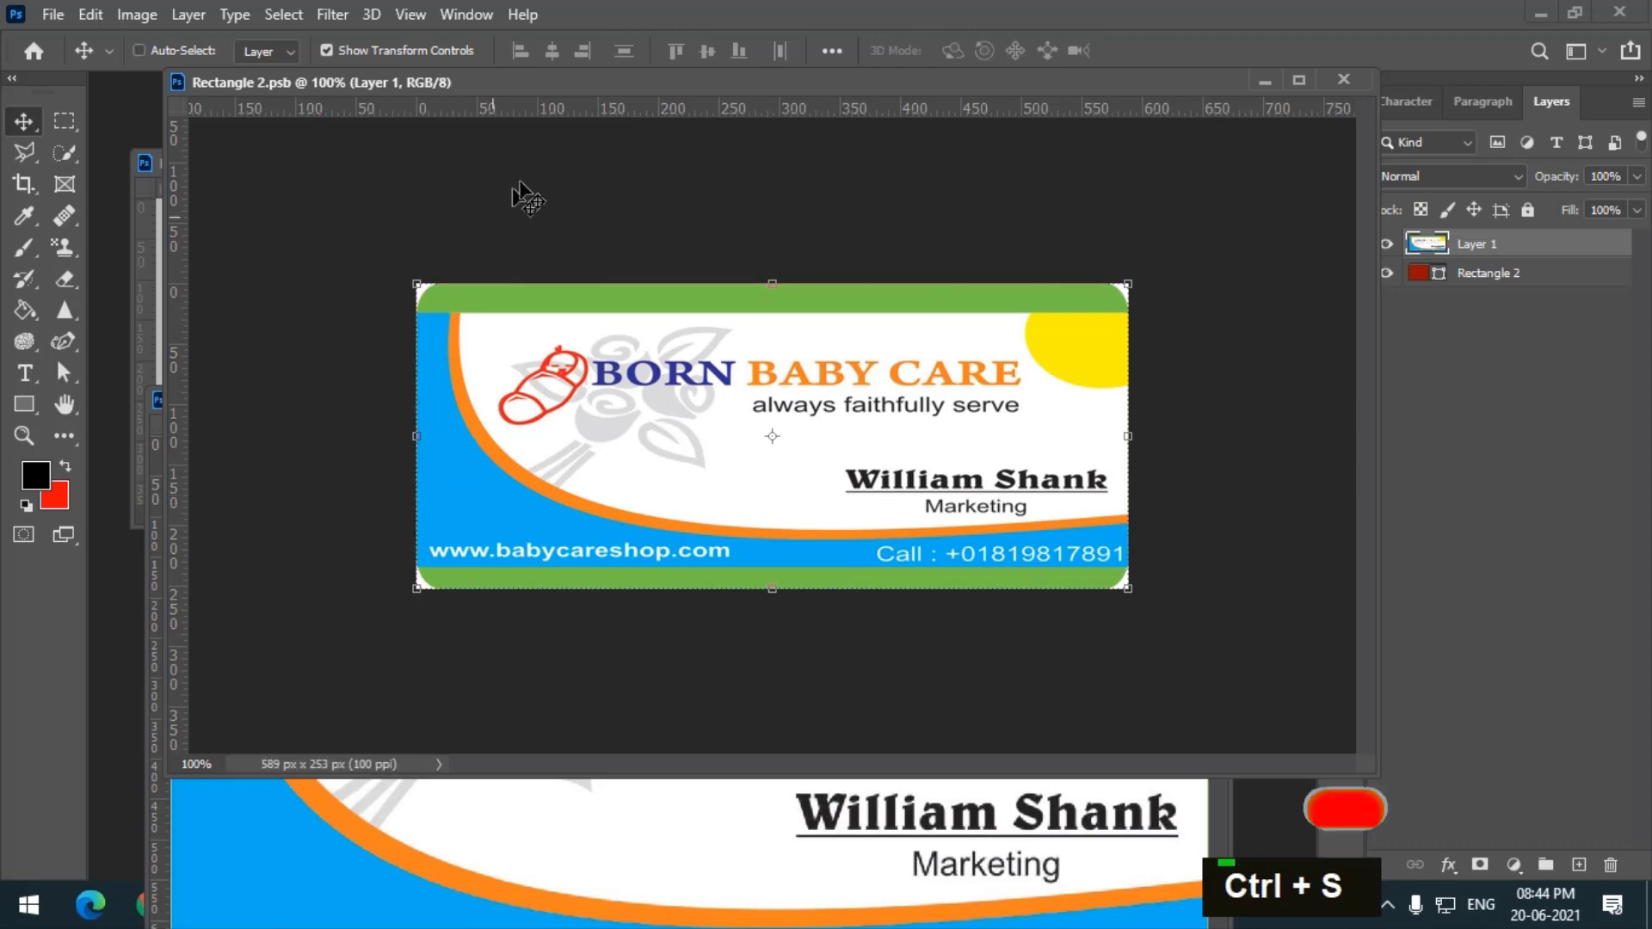
left_click(1343, 79)
left_click(1195, 406)
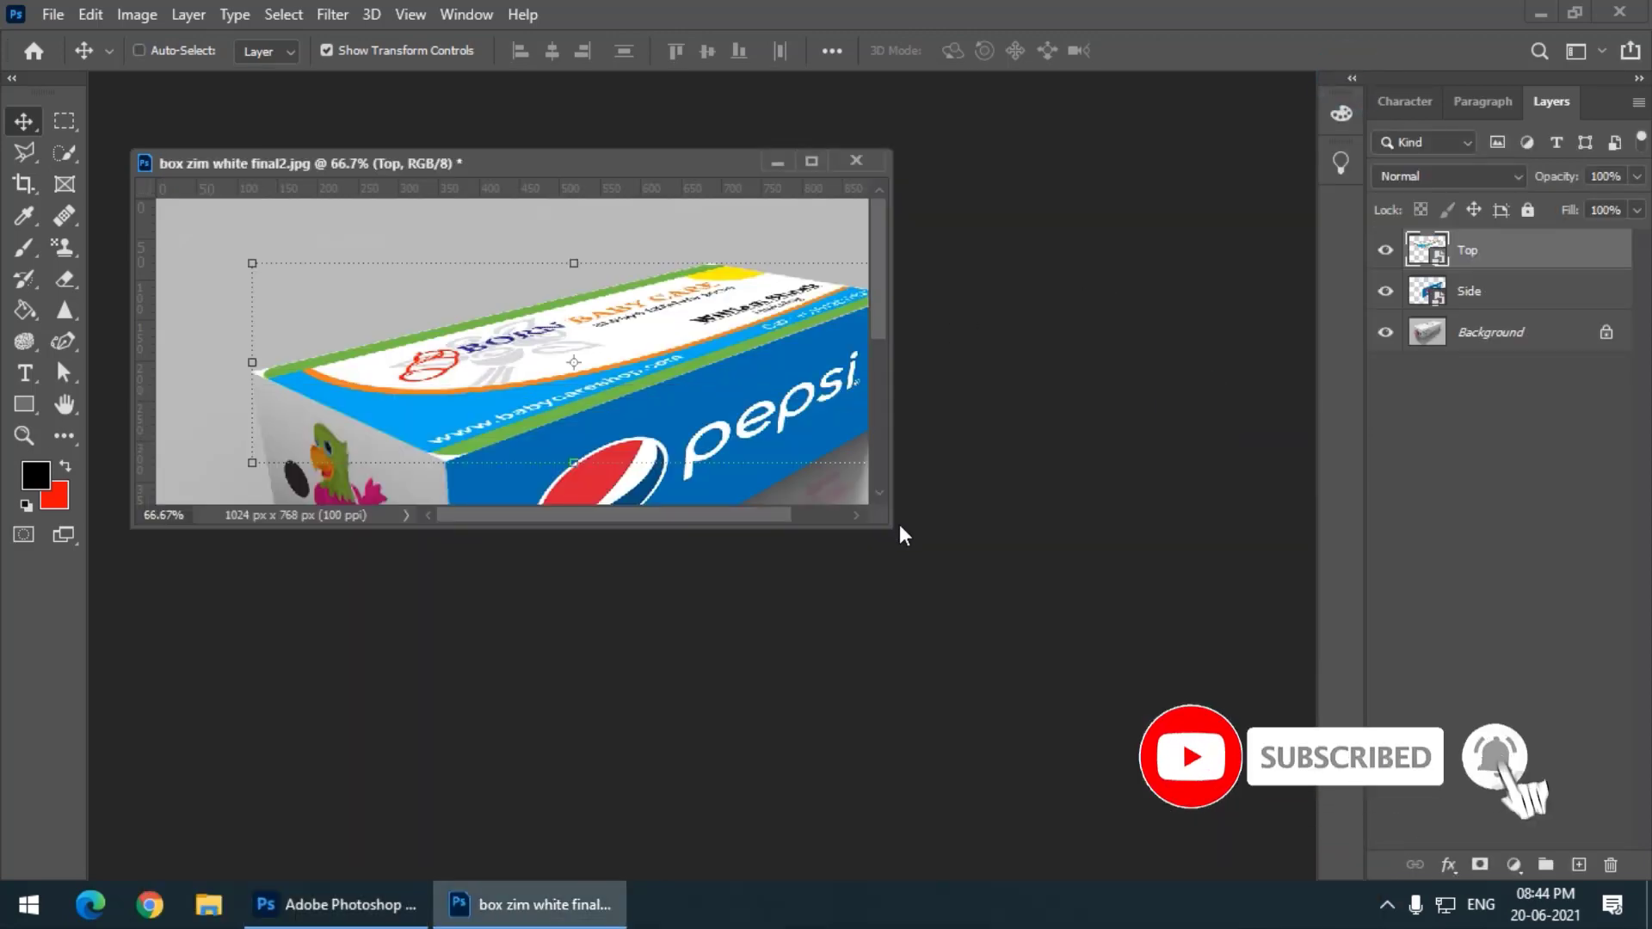
Enlarge the box image's window with the view at 100% and switch to the Rectangular Marquee tool.
left_click_drag(893, 527, 1220, 799)
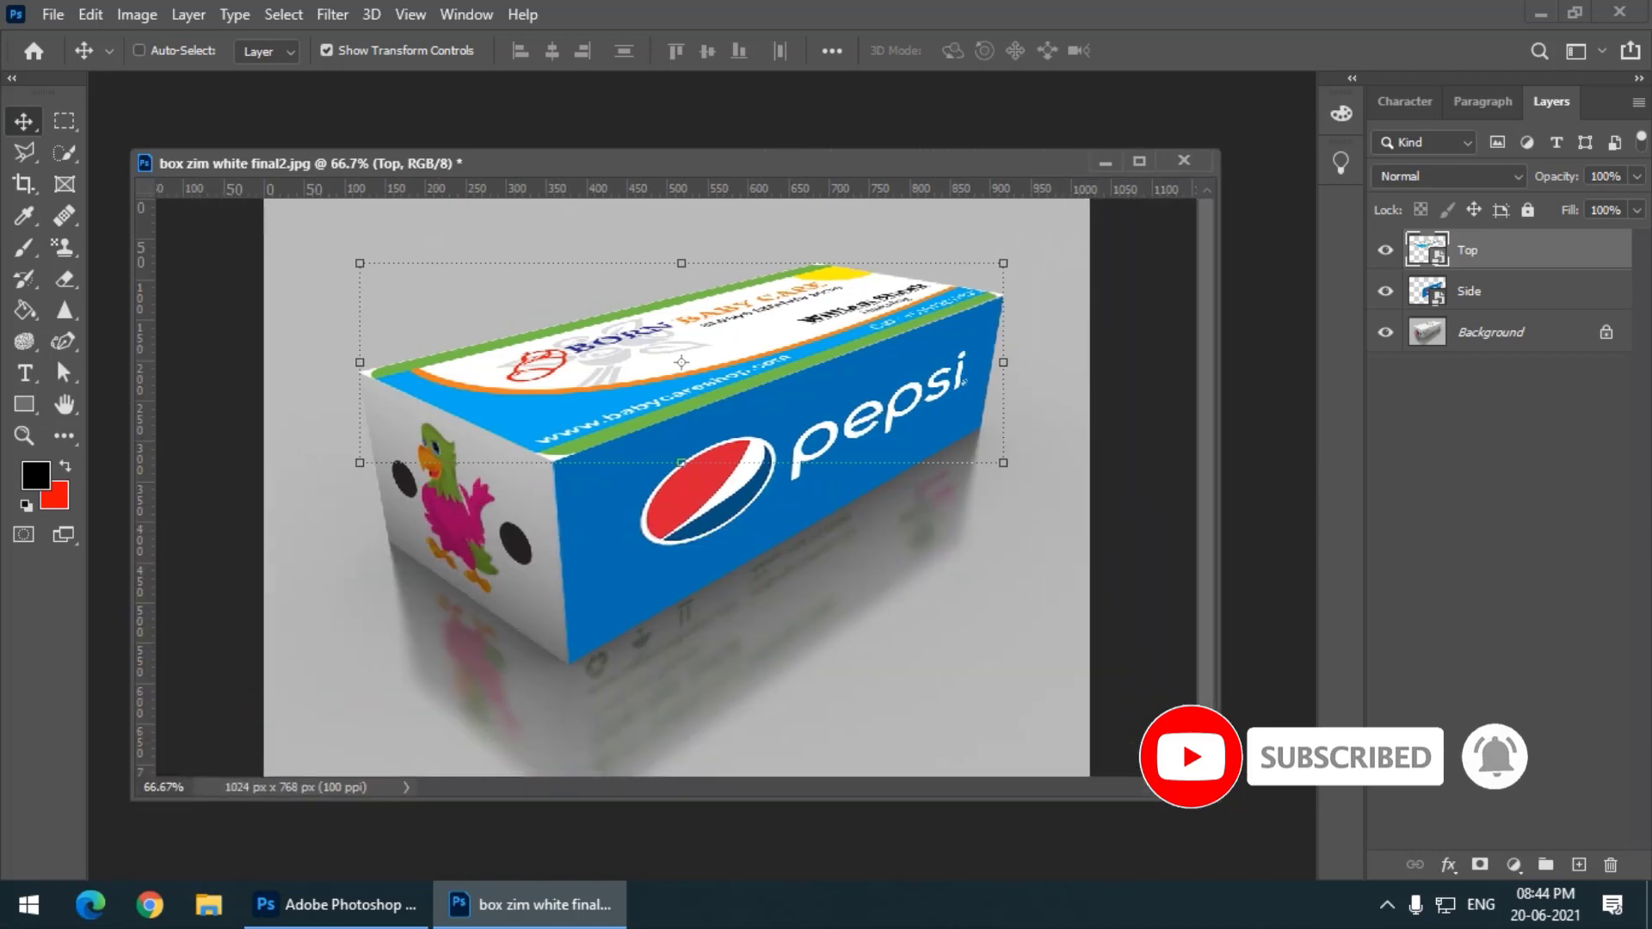
key("ctrl+equal")
scroll(1127, 379, "up", 2)
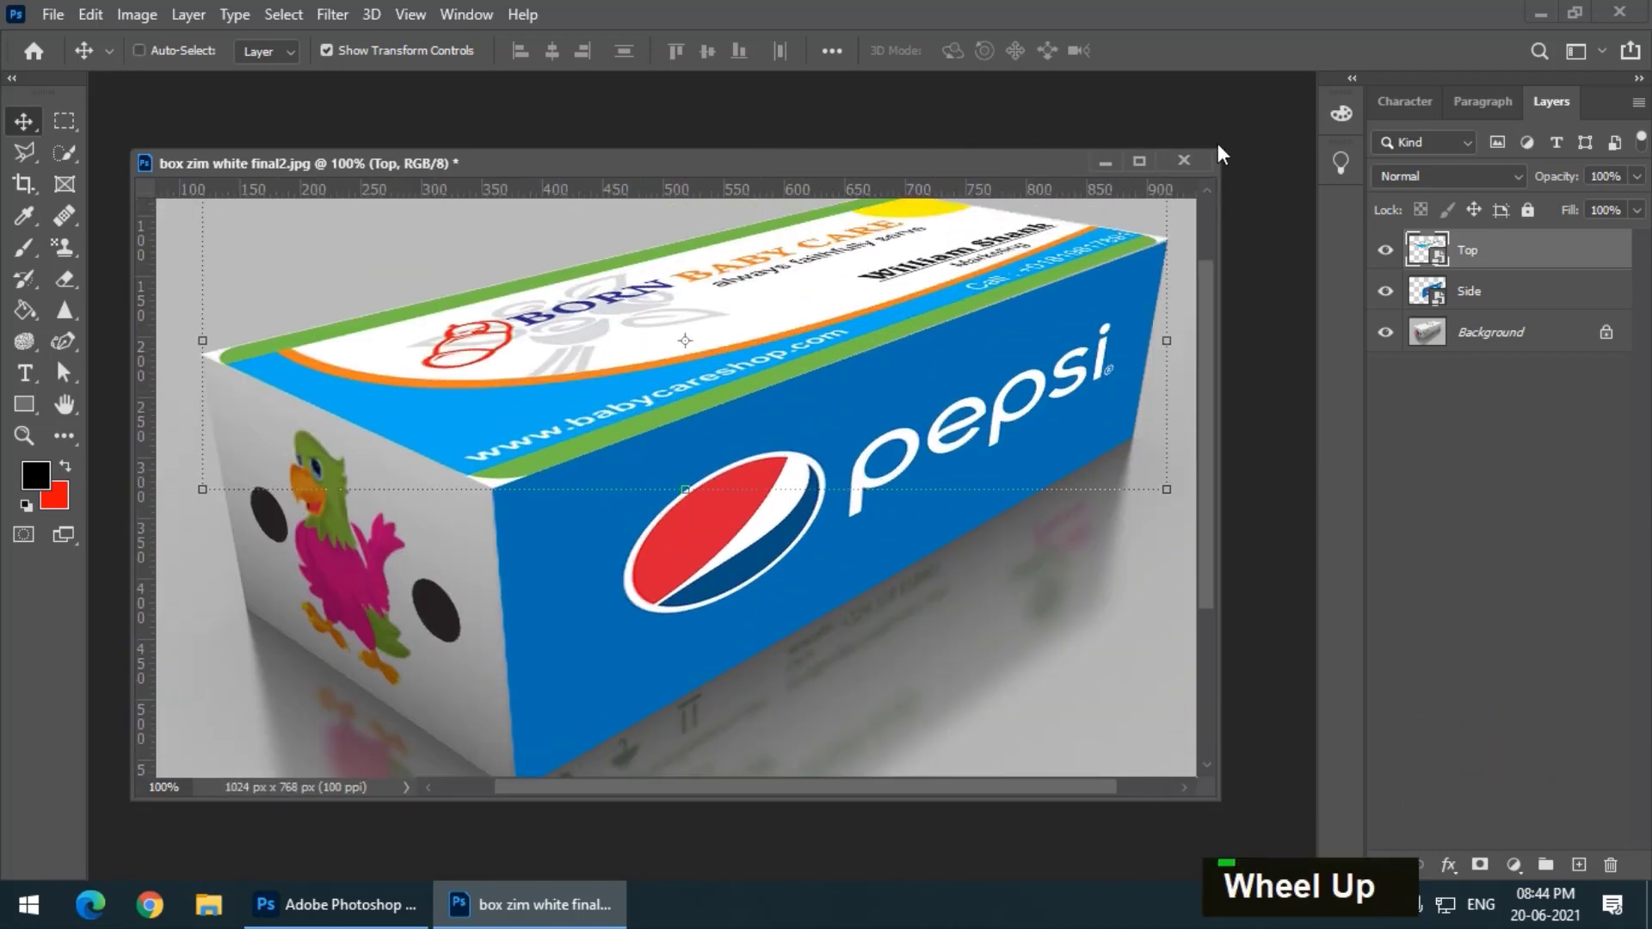
left_click_drag(1217, 153, 1377, 38)
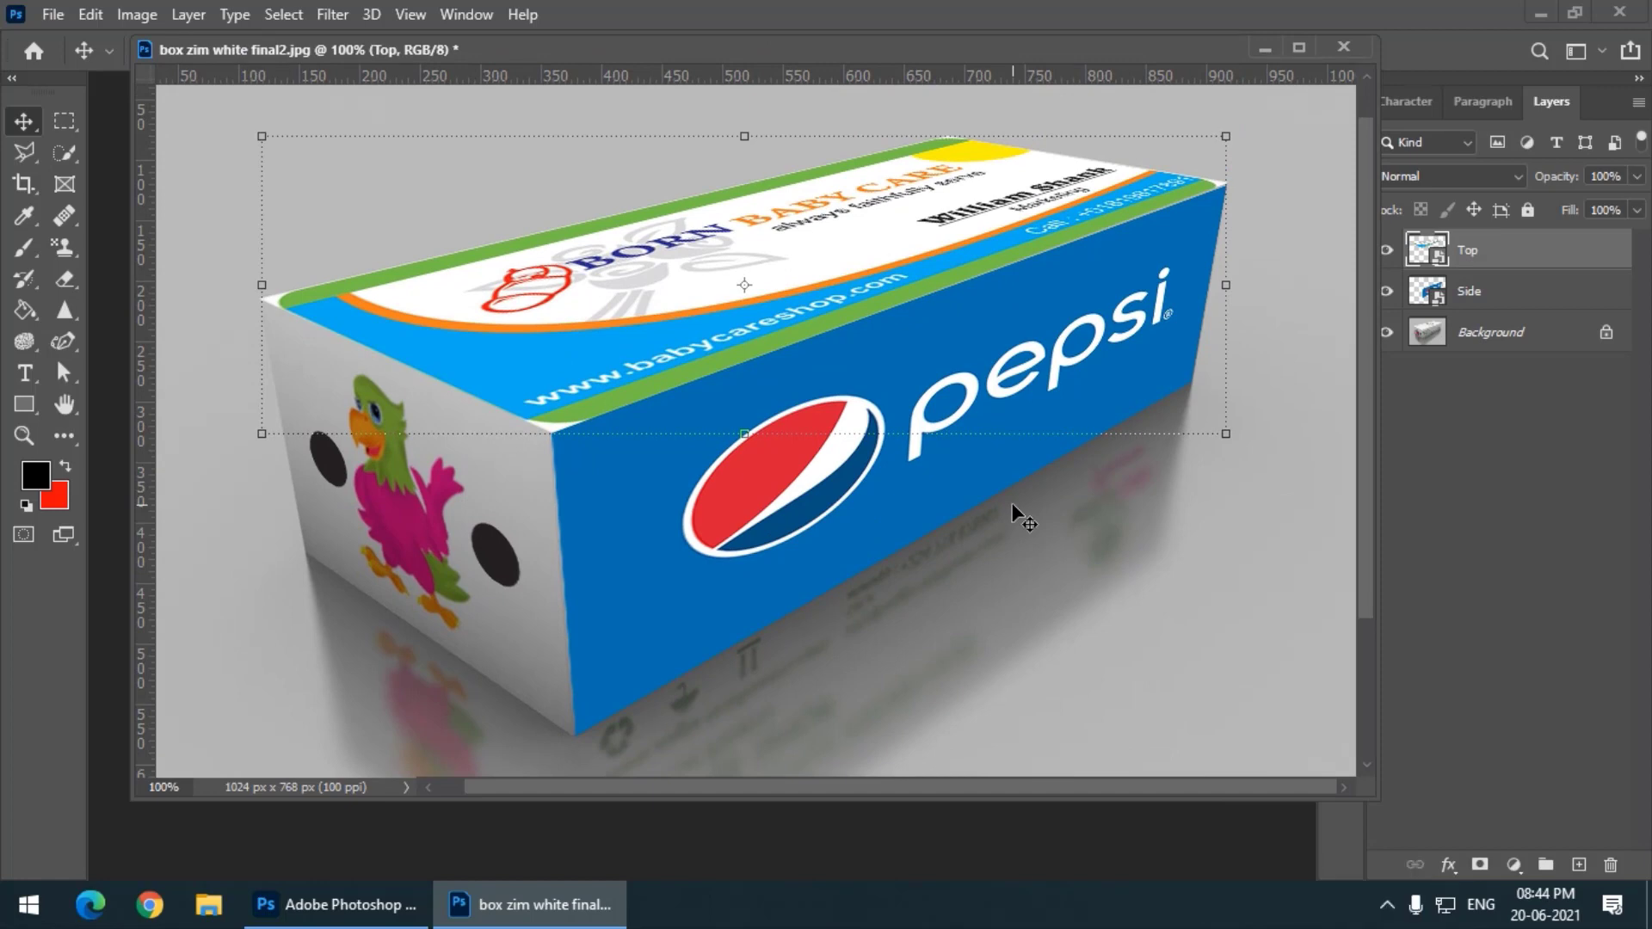
left_click(61, 121)
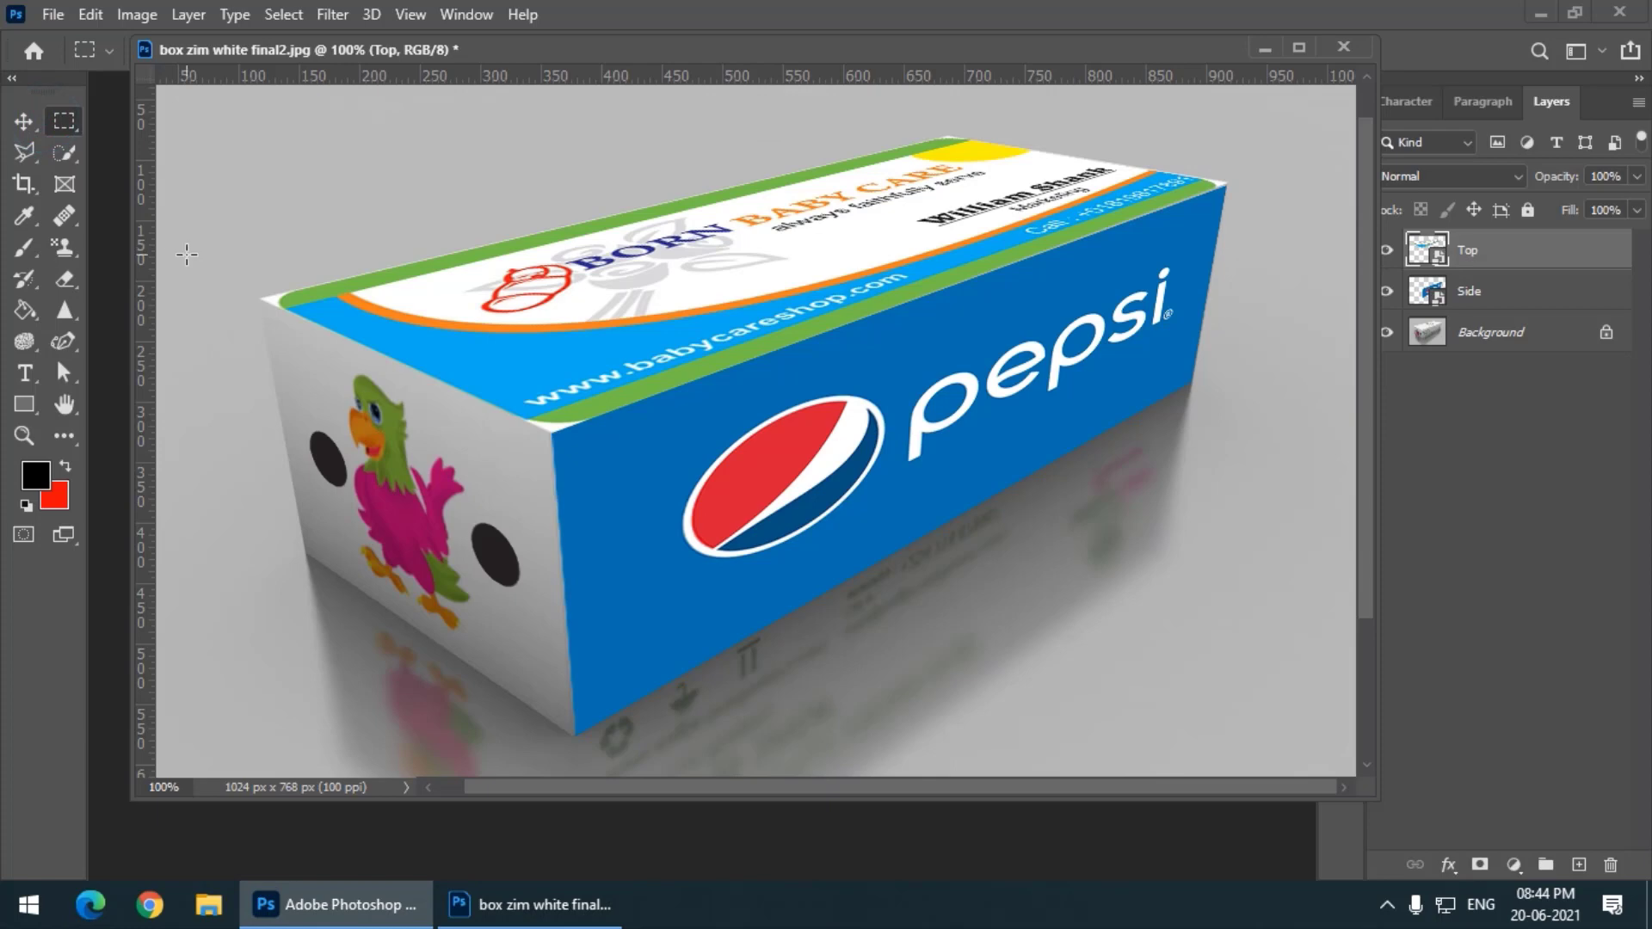